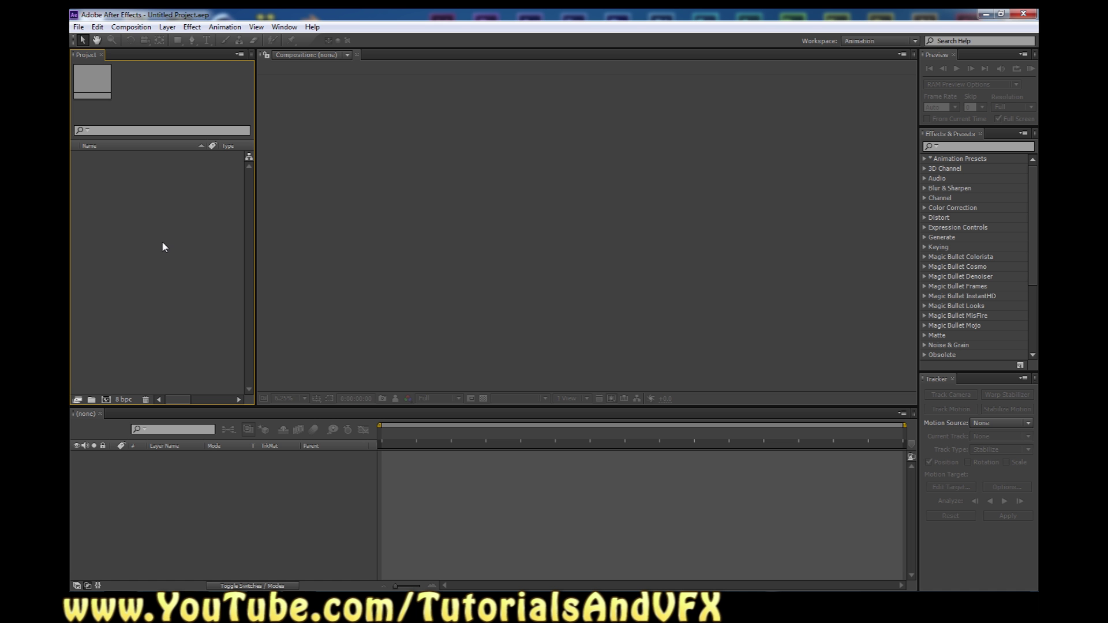
- Import Footage.mp4 into the project and create a composition from the clip
right_click(148, 220)
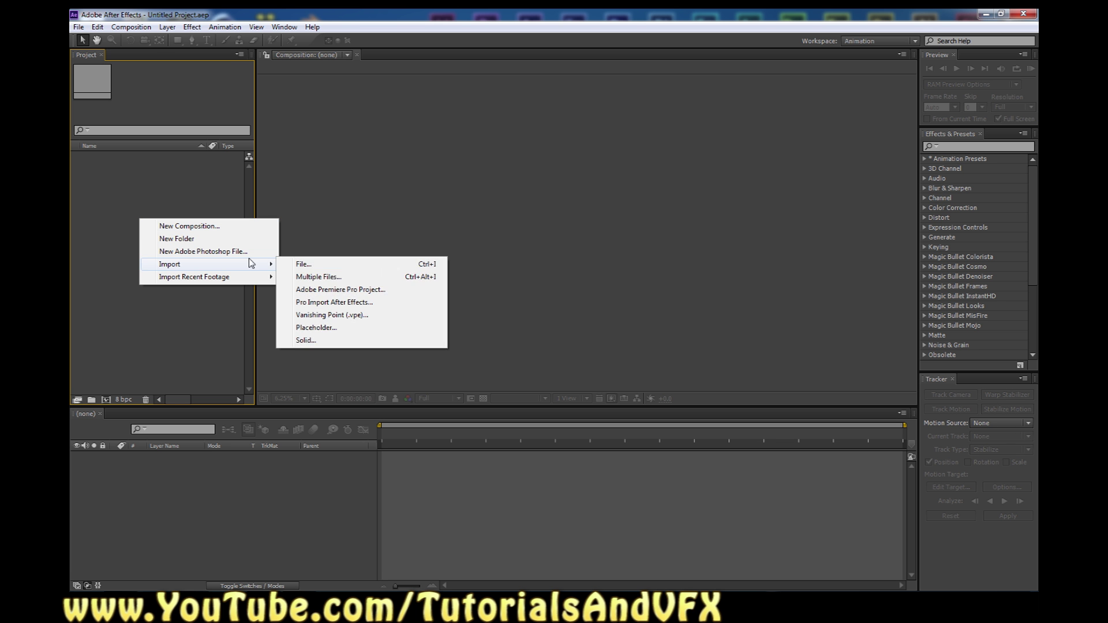
mouse_move(262, 265)
click(317, 265)
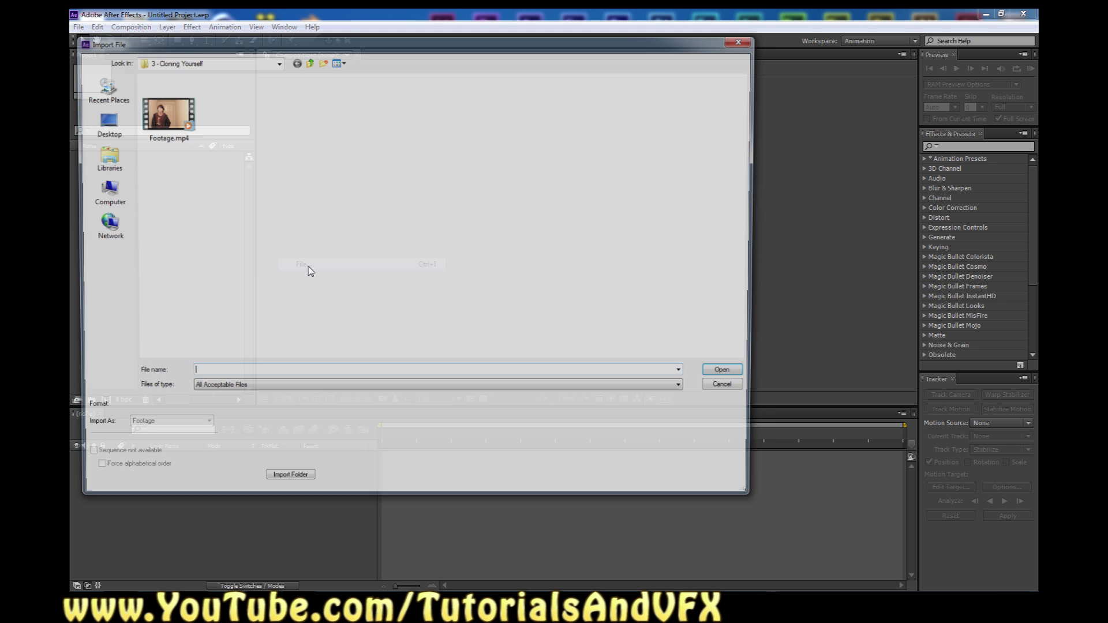
click(179, 138)
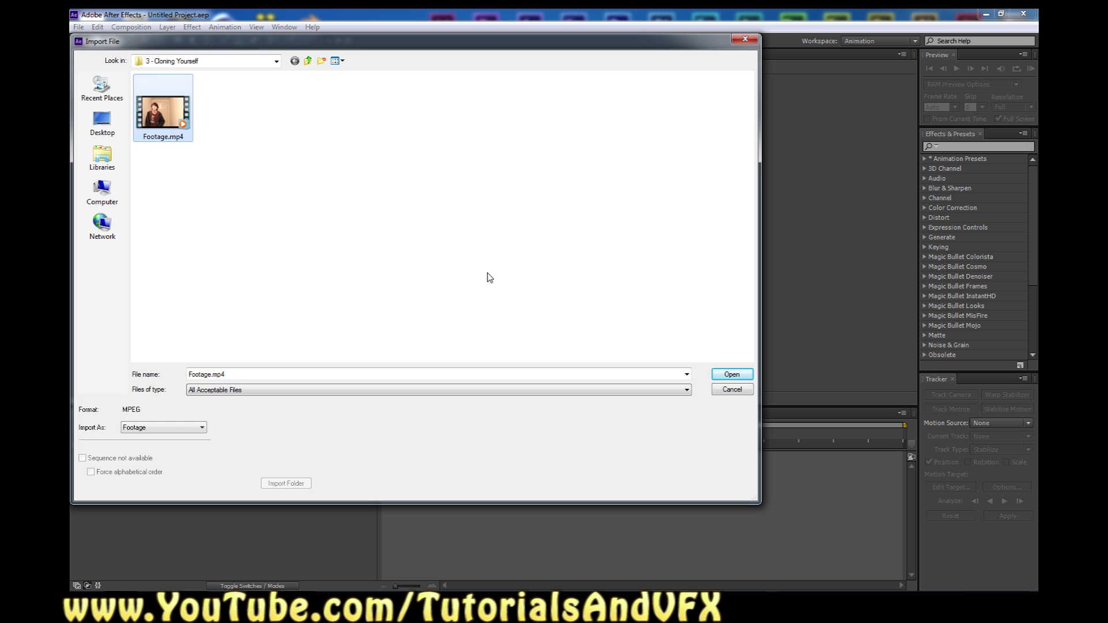
click(729, 374)
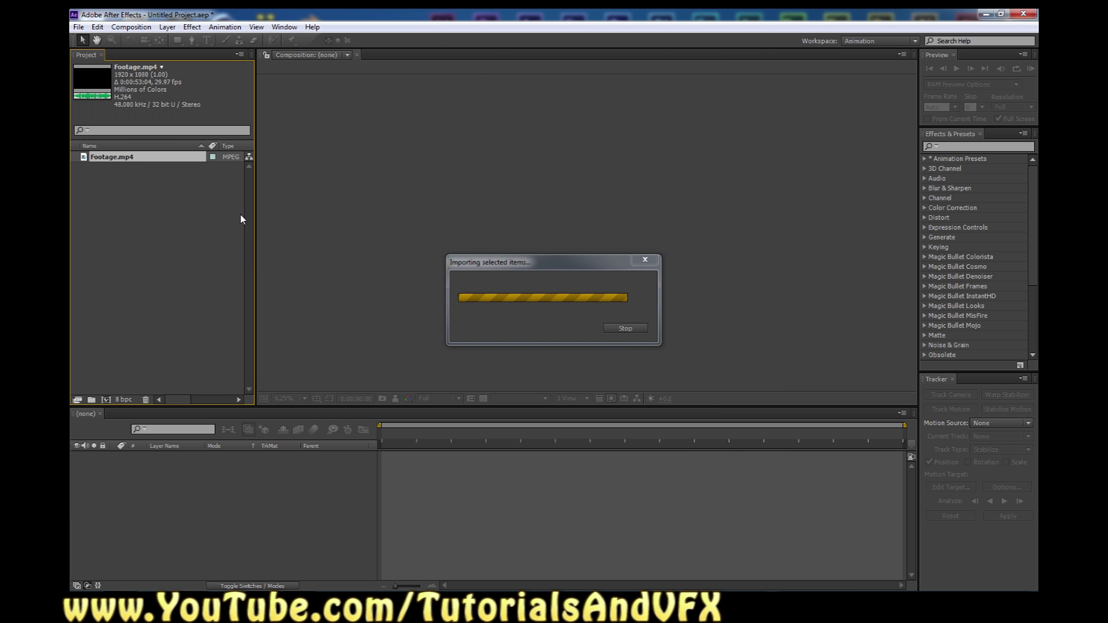
drag(211, 393, 227, 552)
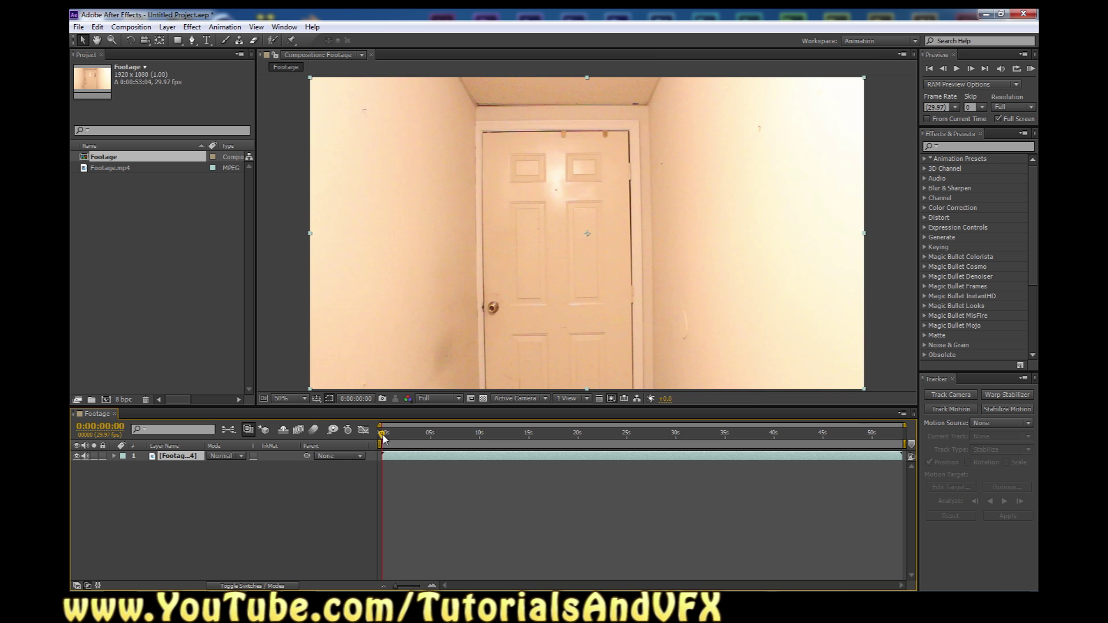
- Scrub through the clip, set the preview resolution to Third, and return the playhead to the start
drag(382, 436, 663, 441)
click(455, 398)
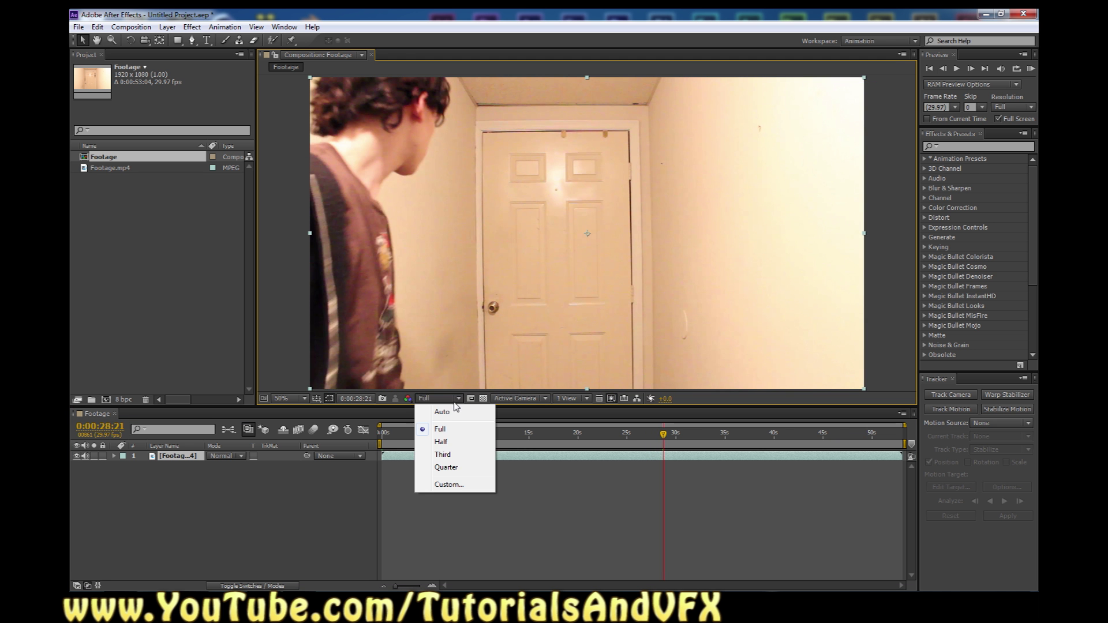
click(454, 457)
drag(660, 436, 323, 459)
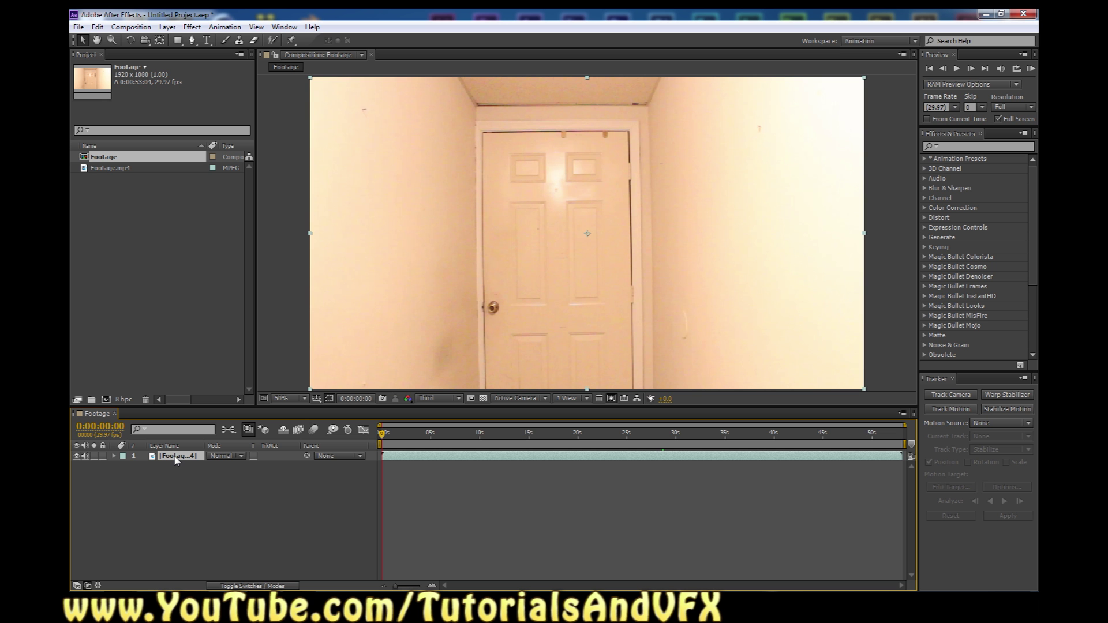
- Duplicate the footage layer three times in the timeline
key(ctrl+d)
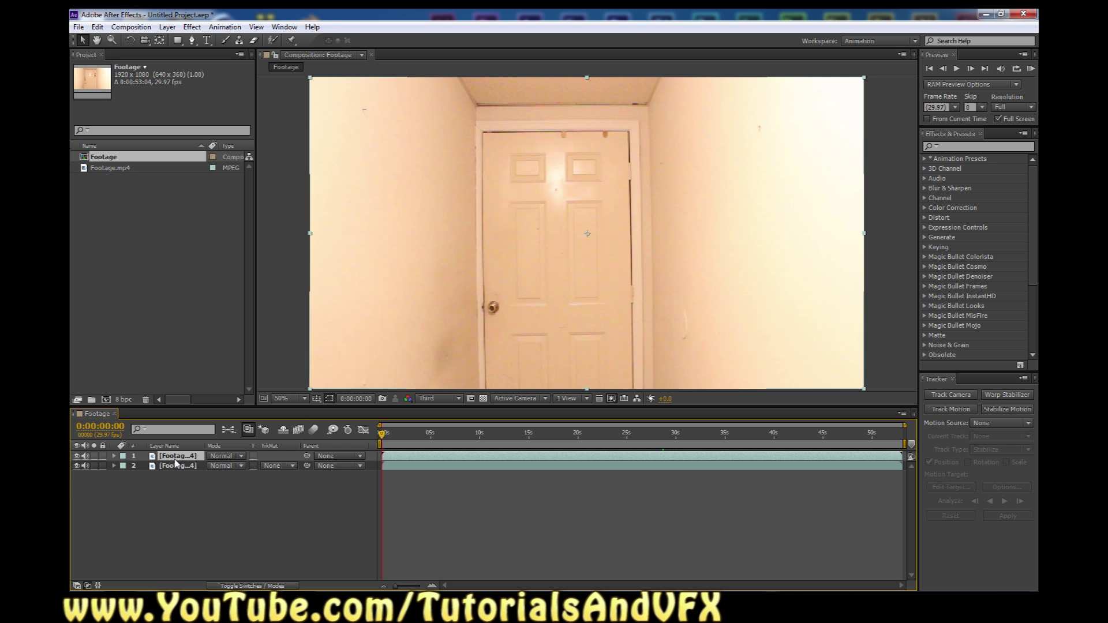
key(ctrl+d)
key(ctrl+d)
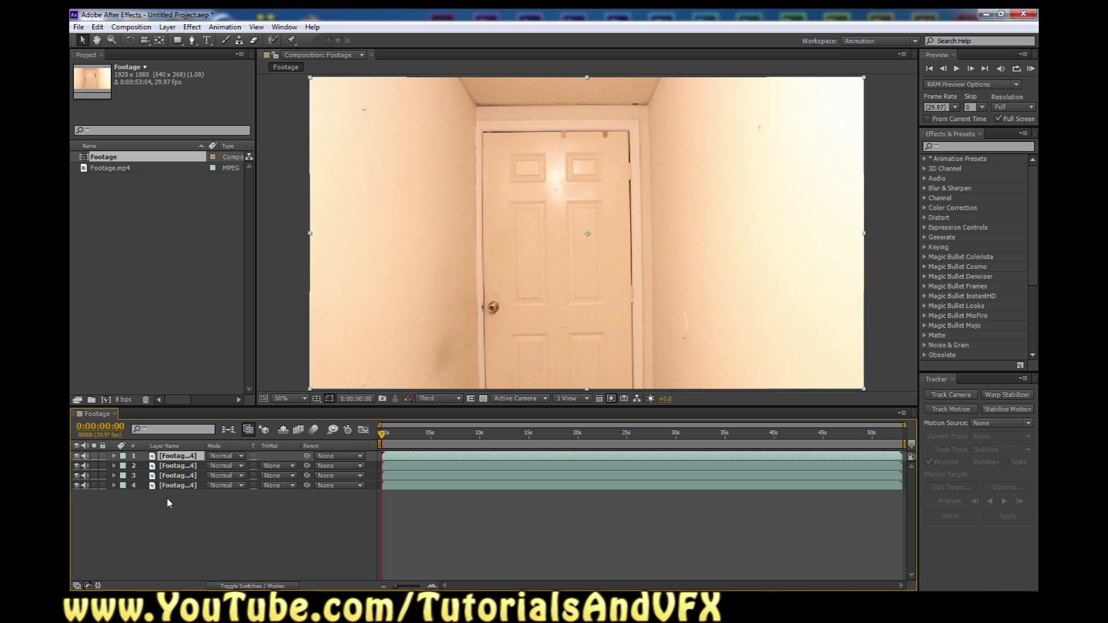
- Freeze layer 4, the bottom footage copy, on the empty hallway frame at 0:00:00:00
click(196, 485)
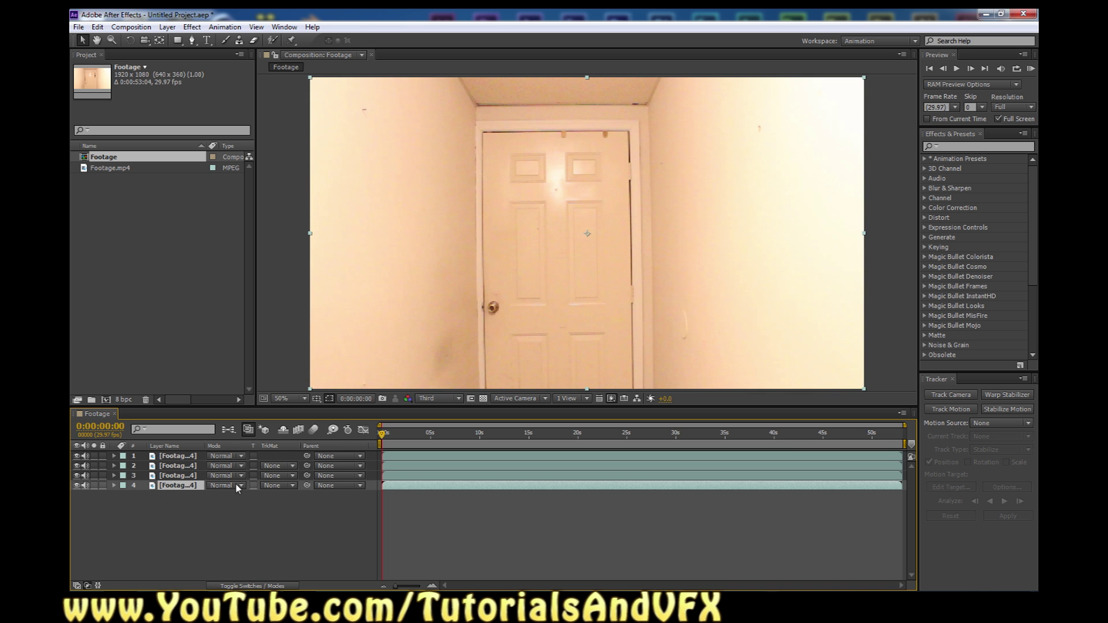
right_click(194, 491)
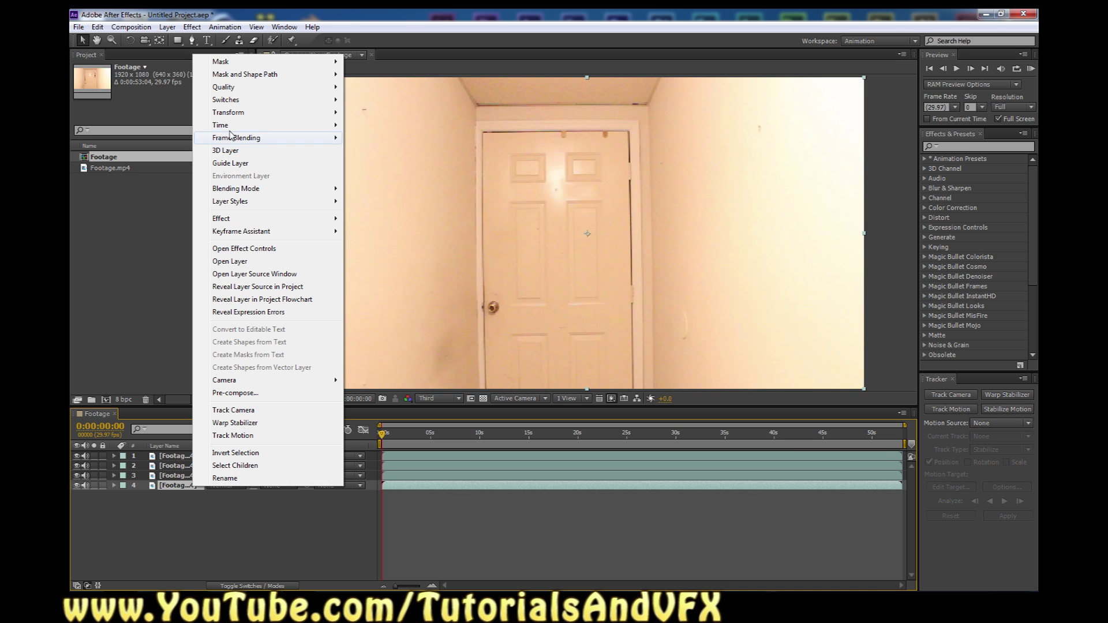
mouse_move(234, 127)
click(380, 164)
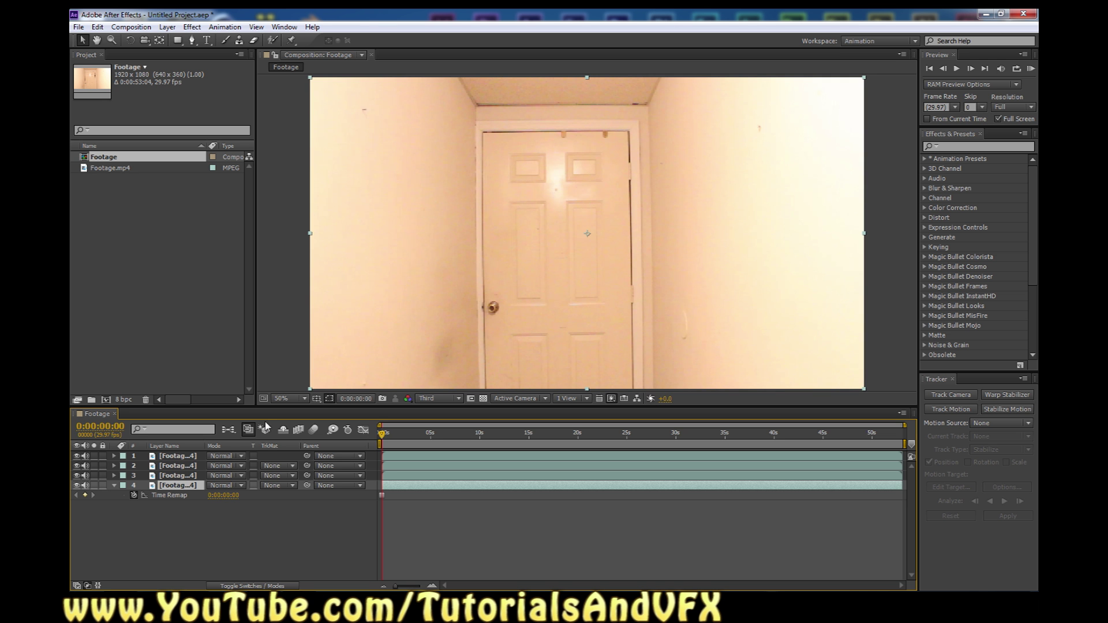
- Hide layers 1, 2 and 3 to leave only the frozen background layer showing at the start of the timeline
click(76, 476)
click(76, 466)
click(76, 457)
drag(381, 442, 315, 448)
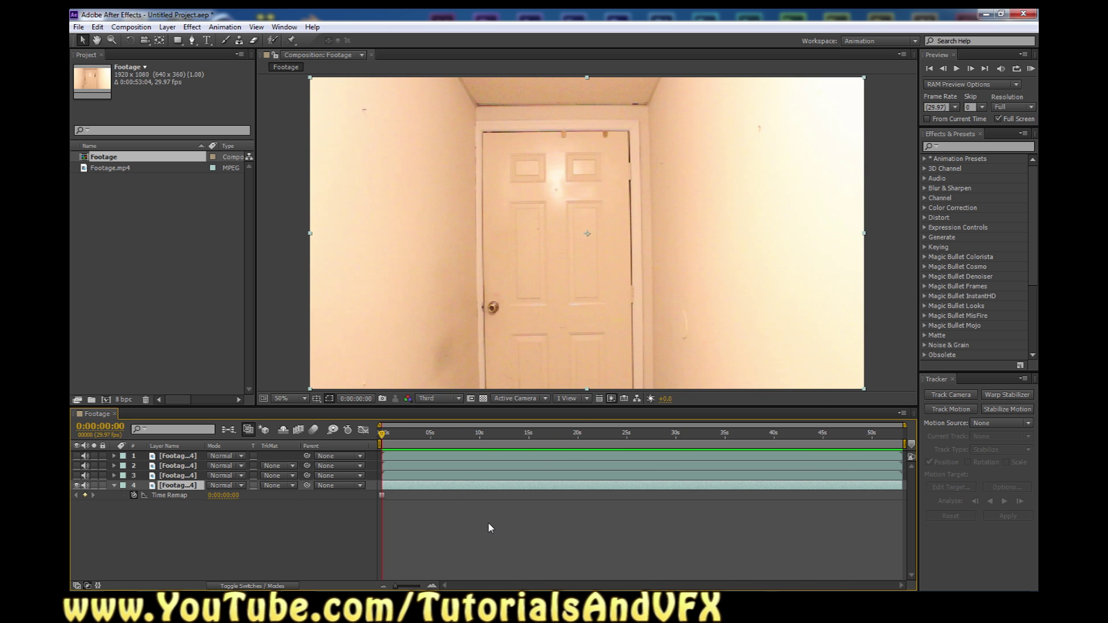
- Show layer 3 and slide its clip earlier until the person stands by the right wall at 0:00:00:00
click(173, 475)
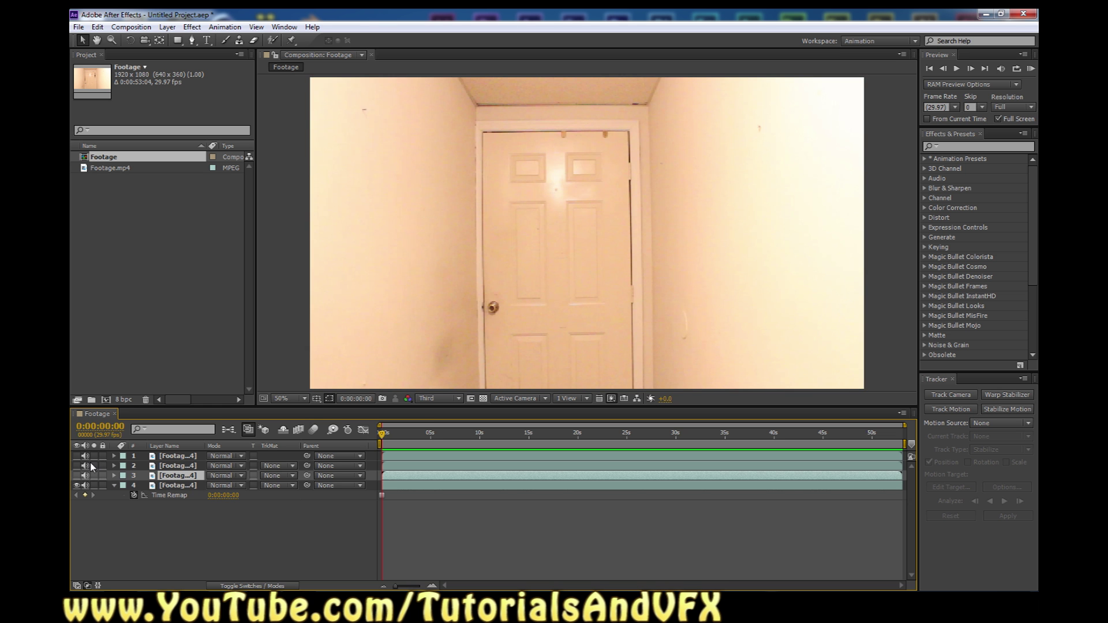
click(77, 475)
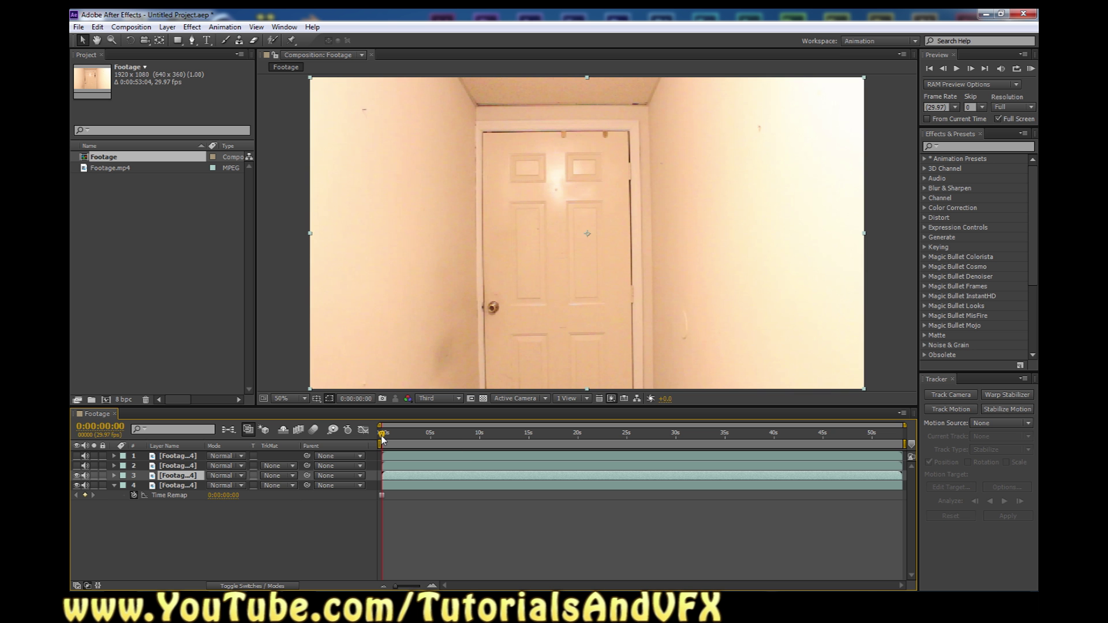
drag(486, 476, 453, 481)
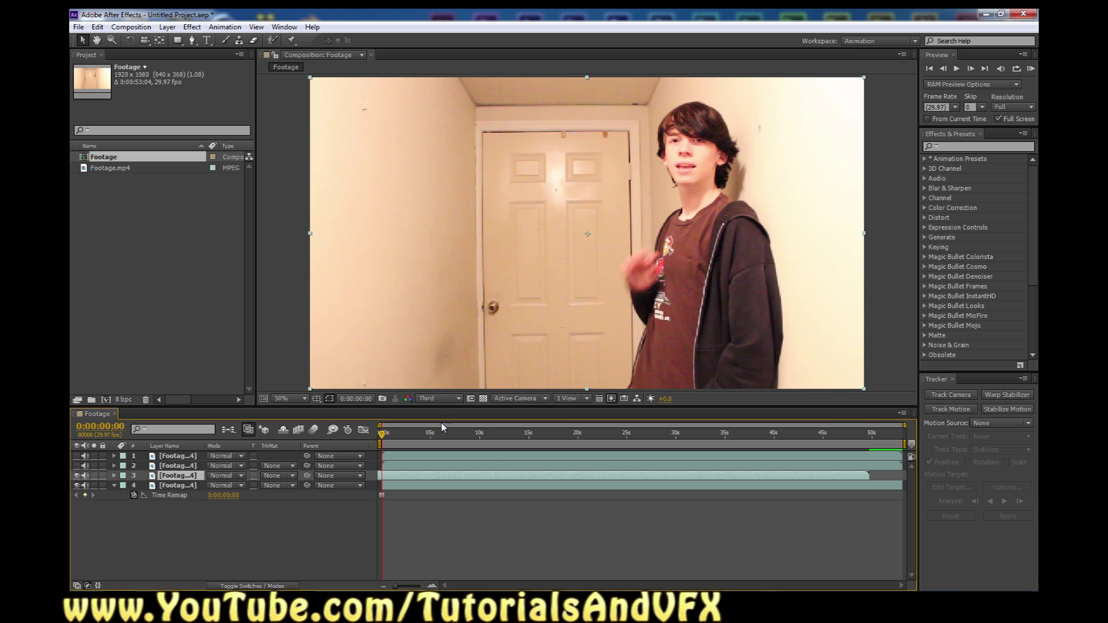
- Set the preview resolution to Quarter and shift layer 3 slightly later in the timeline
click(438, 404)
click(437, 404)
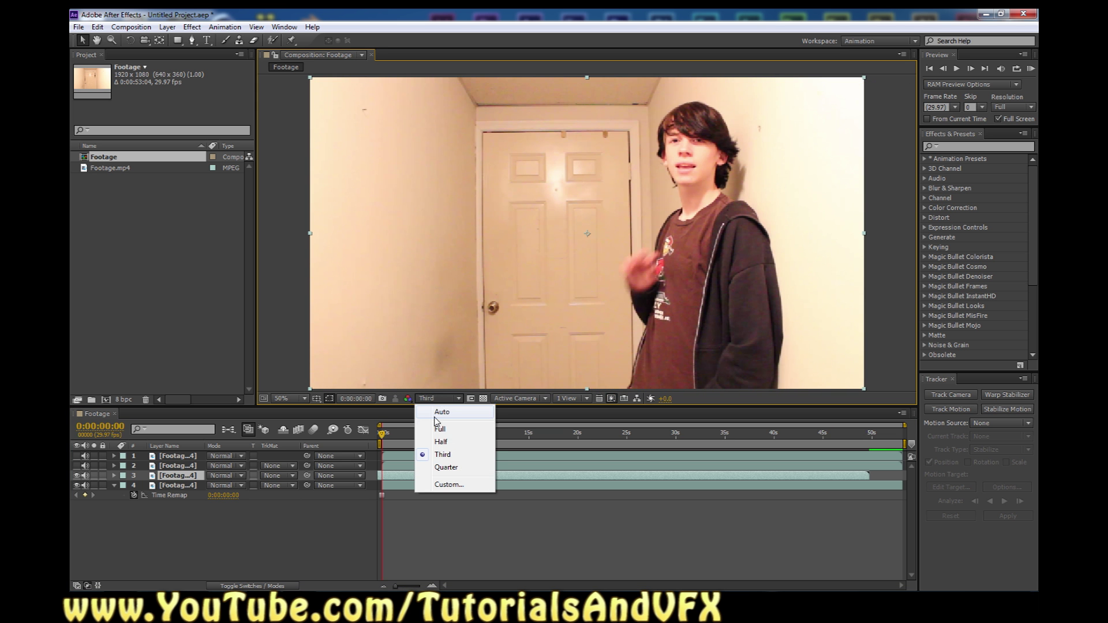
click(450, 465)
drag(459, 474, 465, 475)
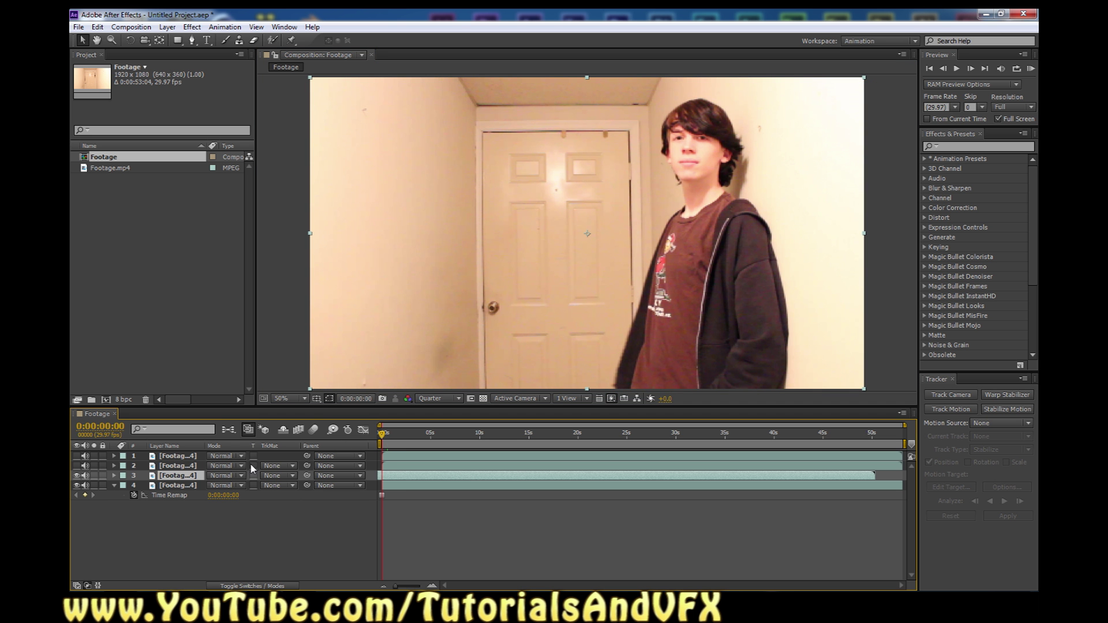
- With the playhead at 0:00:02:04, lower layer 2's opacity to 42% and make the layer visible
drag(382, 439, 404, 439)
click(179, 465)
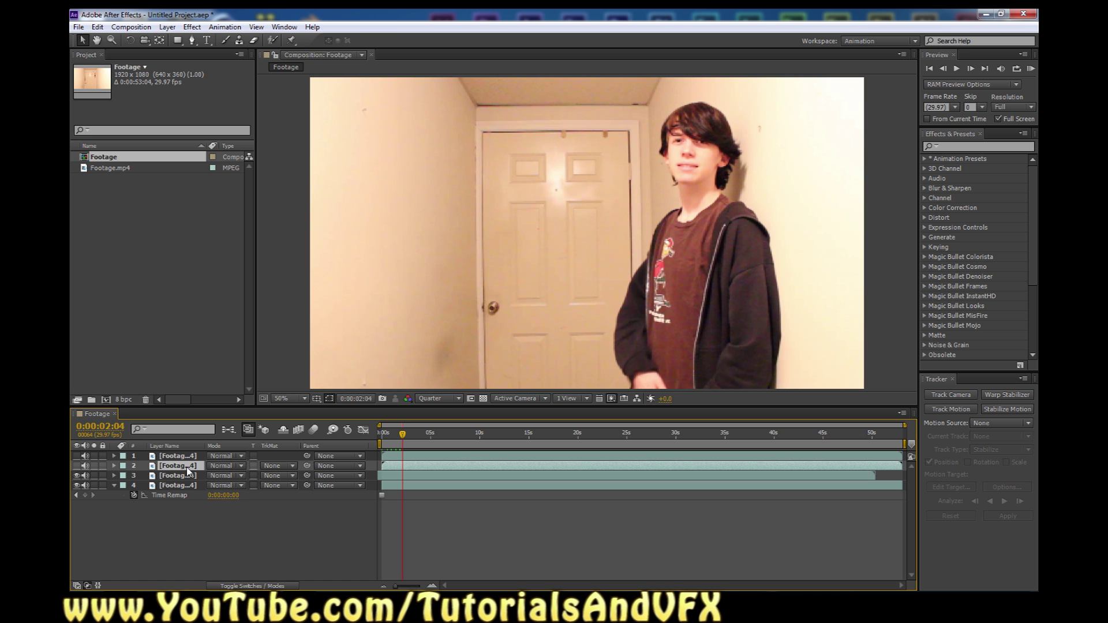
key(t)
drag(214, 476, 178, 479)
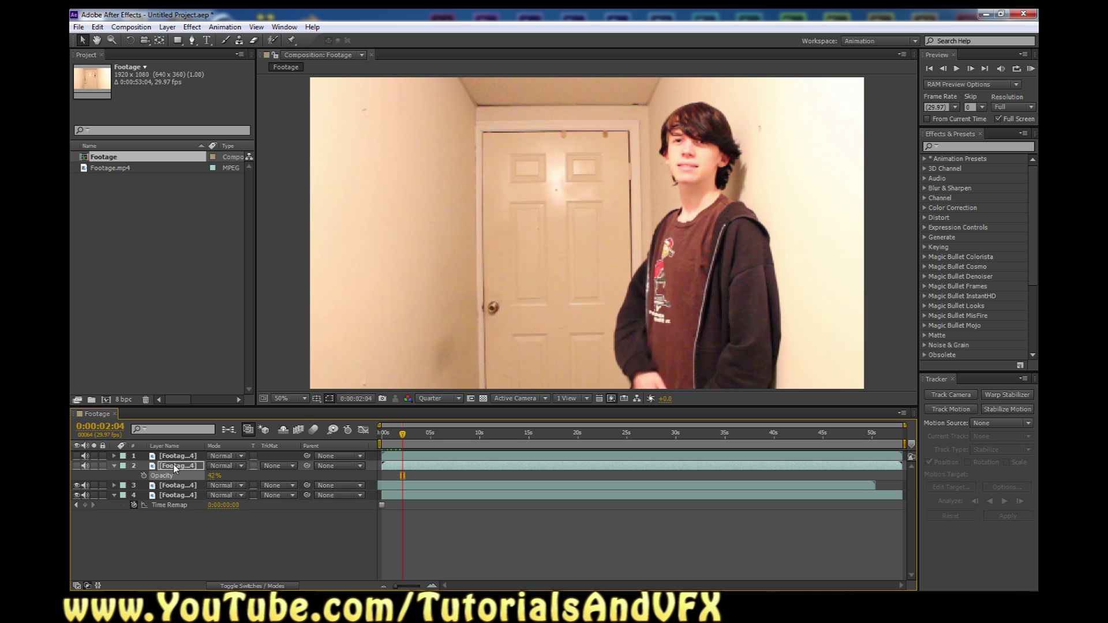
click(174, 467)
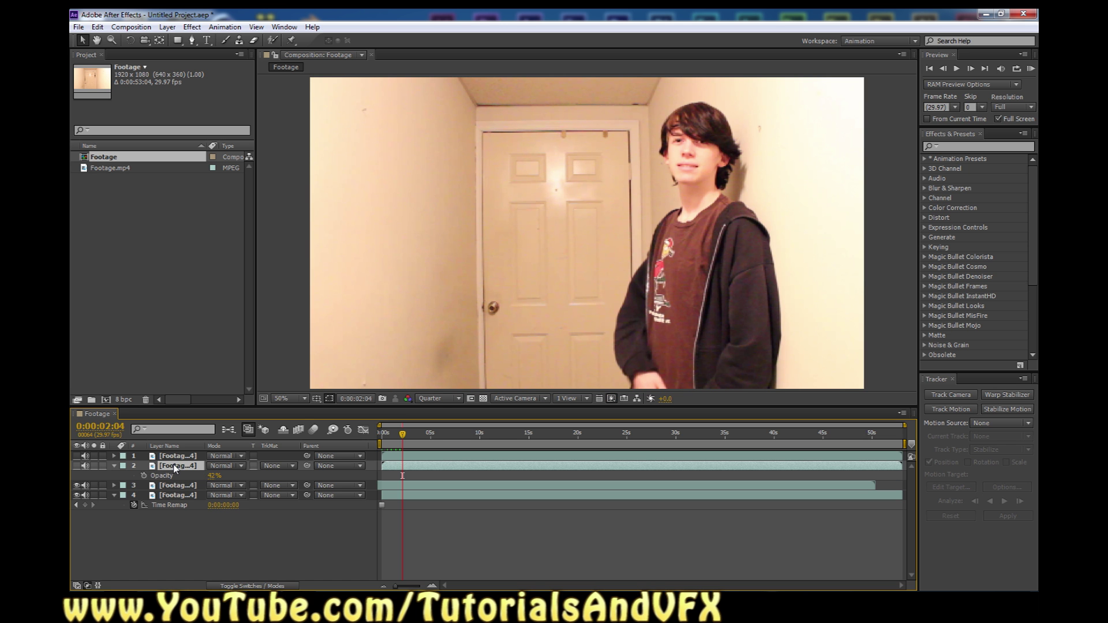
click(77, 465)
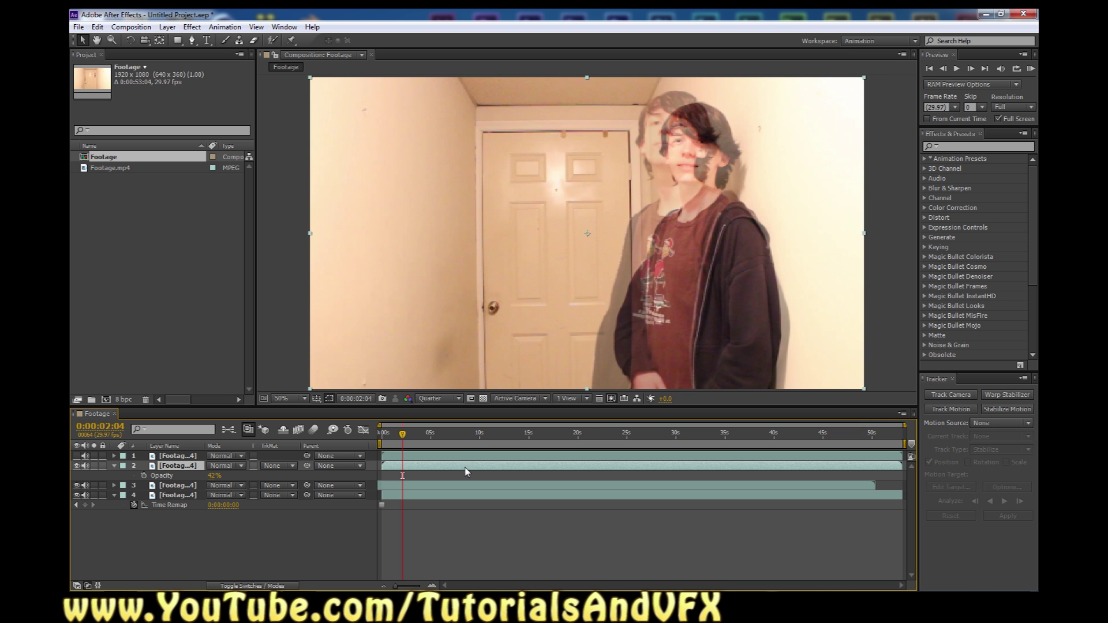
- Slide layer 2 earlier until its figure stands by the left wall, and set its opacity back to 100%
drag(500, 469, 247, 468)
mouse_move(421, 469)
mouse_down()
mouse_move(394, 469)
mouse_move(404, 469)
mouse_up()
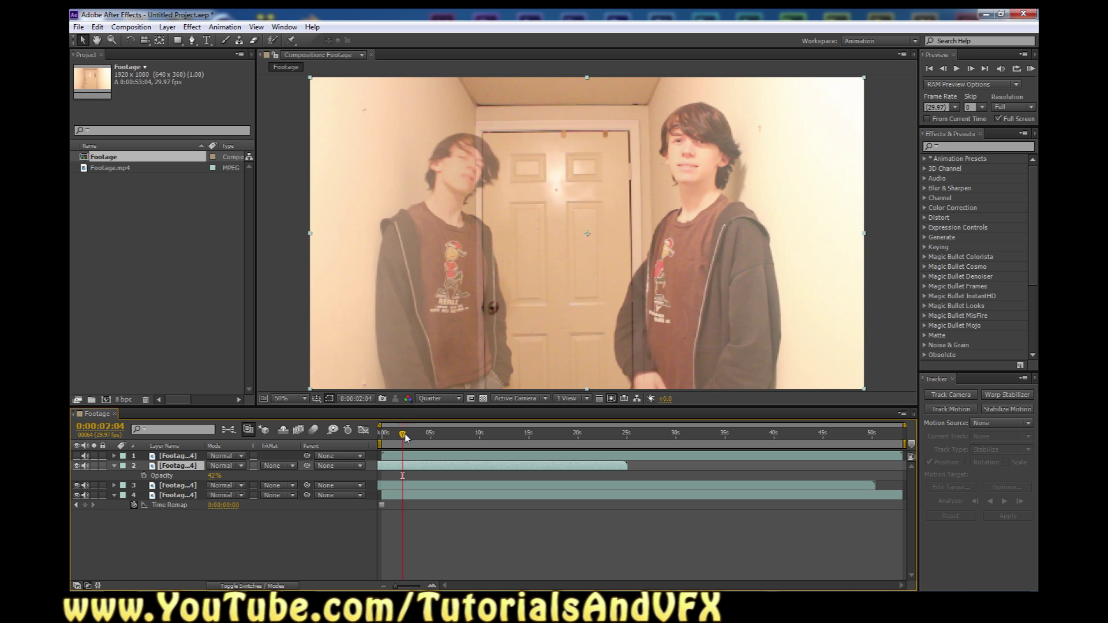
drag(215, 476, 260, 475)
click(177, 466)
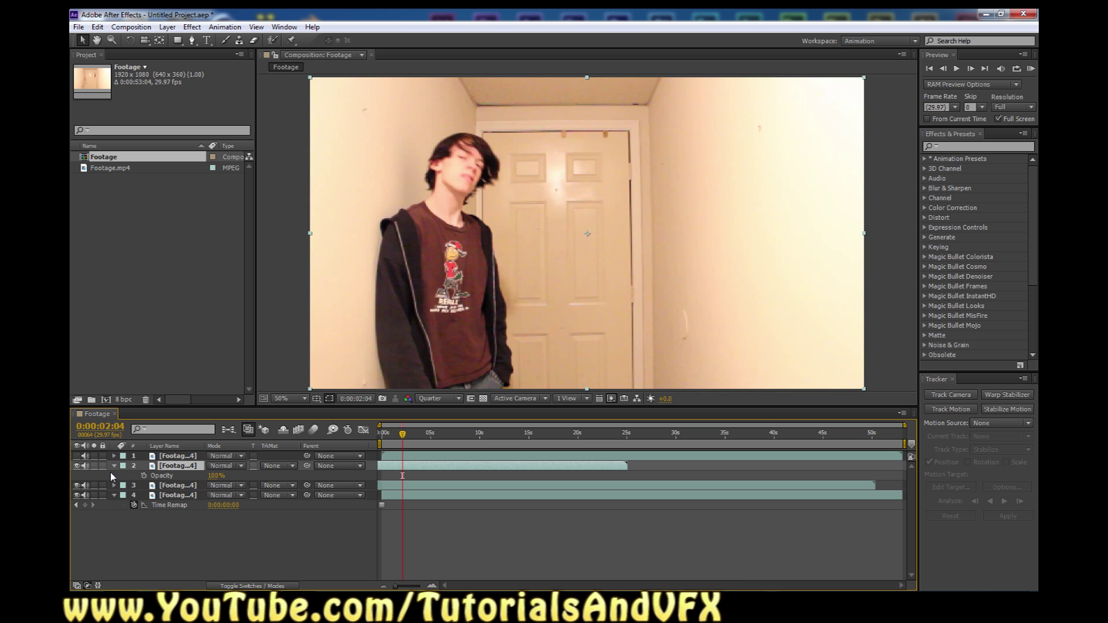
- At 0:00:05:14, draw a closed Pen tool mask on layer 2 around the person by the left wall
drag(402, 438, 435, 435)
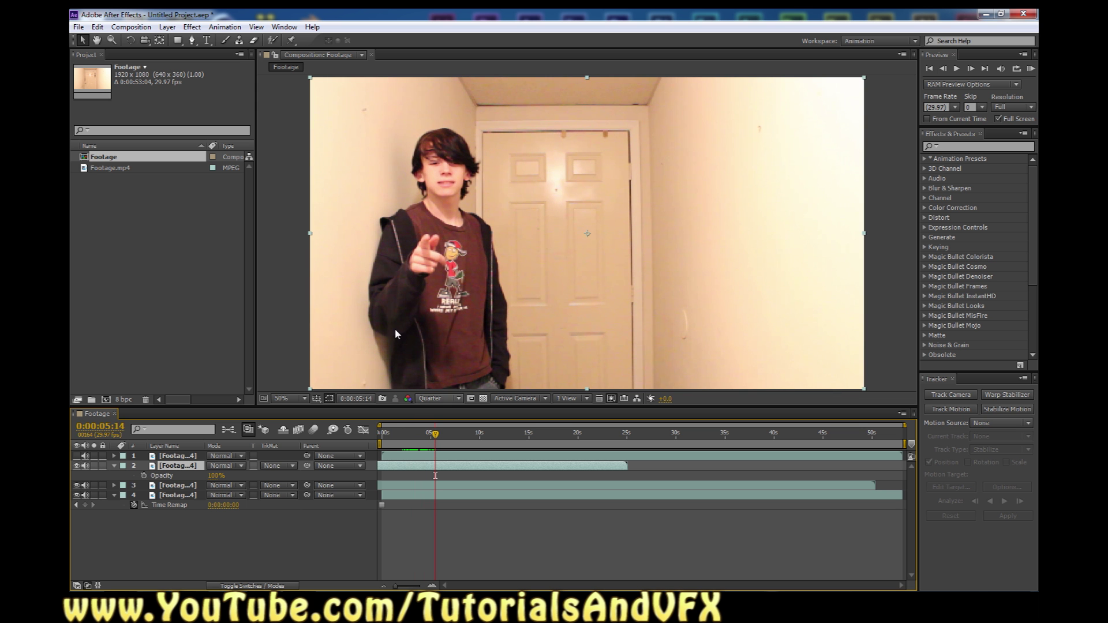
click(193, 40)
key(comma)
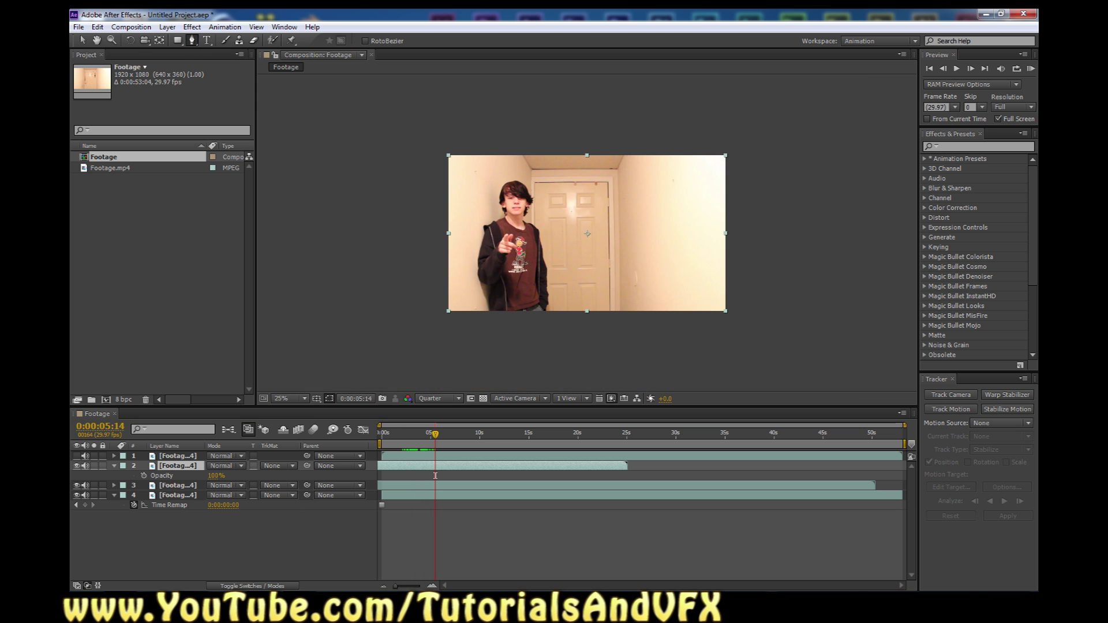
click(549, 322)
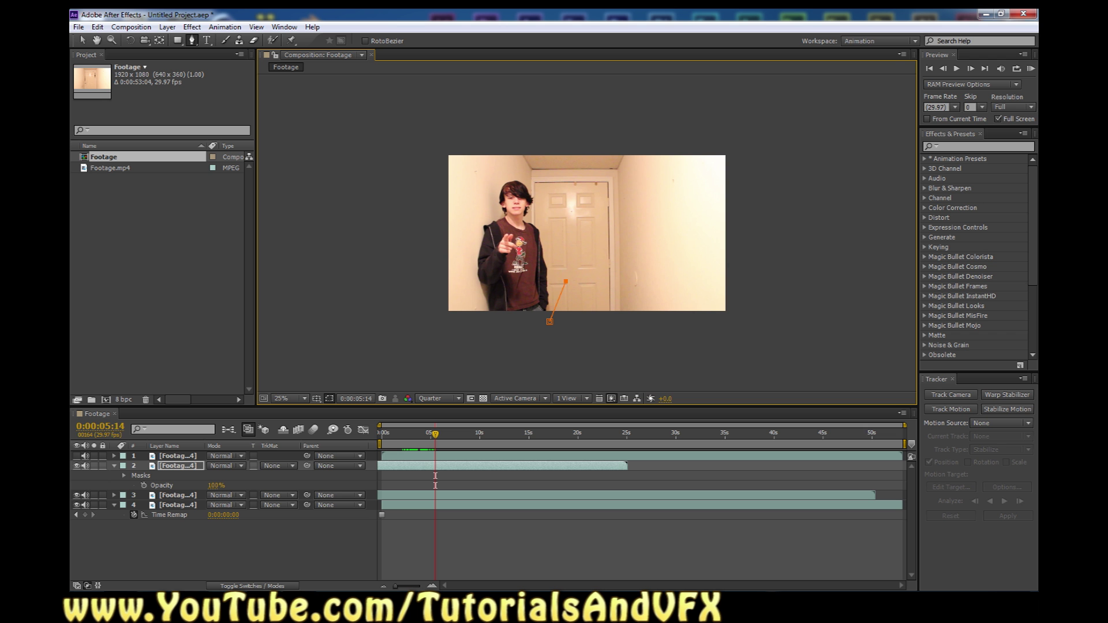
click(559, 221)
click(536, 177)
click(472, 176)
drag(472, 176, 503, 134)
drag(442, 182, 439, 123)
click(426, 334)
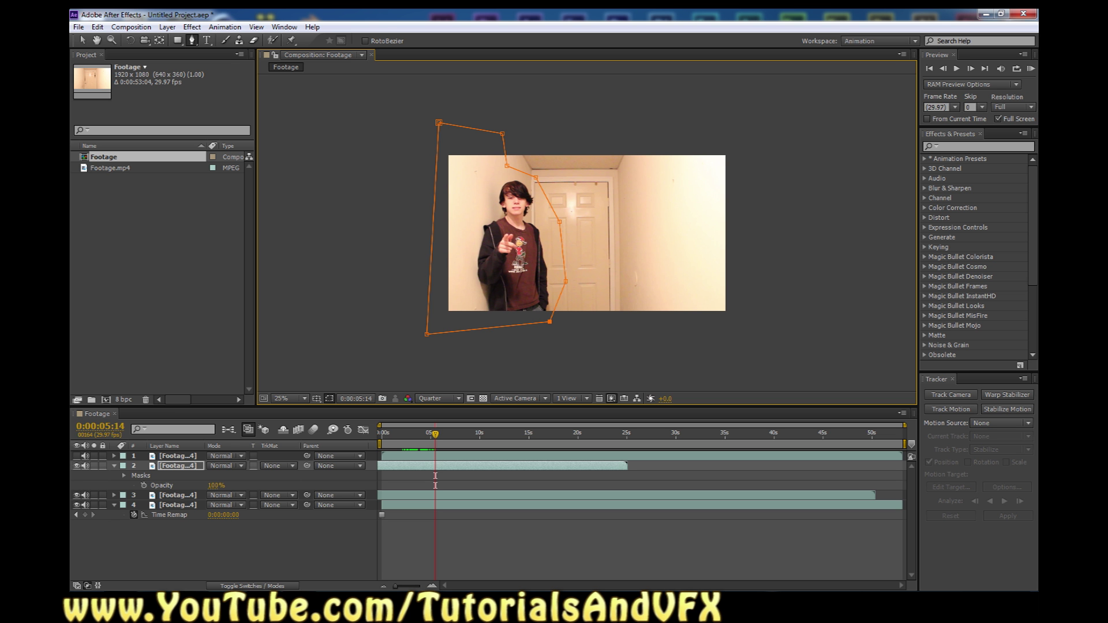
click(549, 321)
- Solo layer 2 to inspect its masked area, and turn the solo off again
key(period)
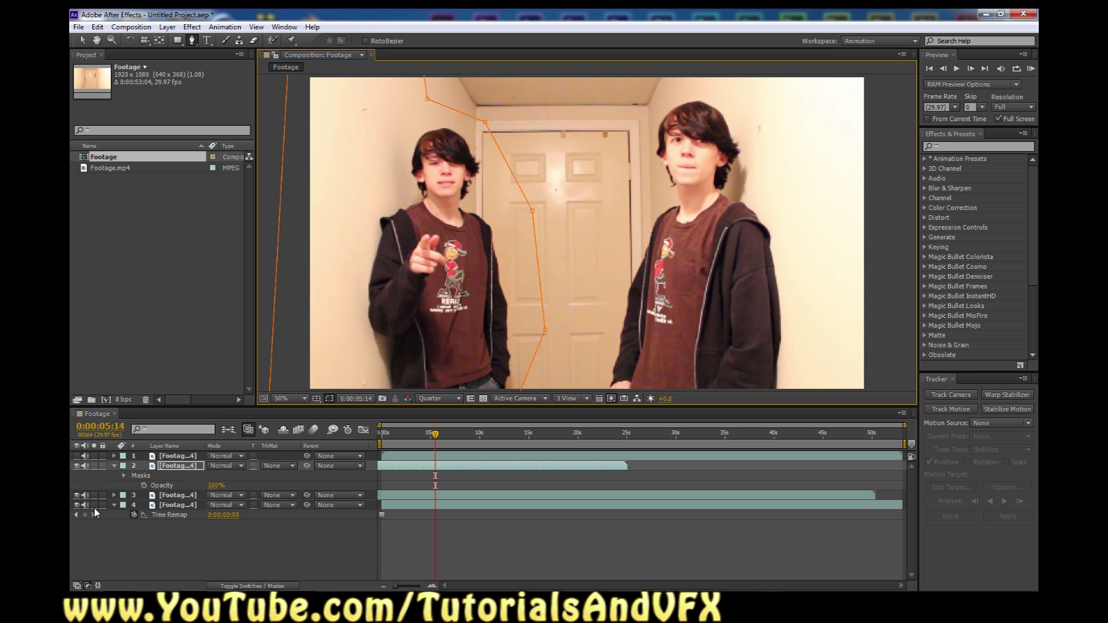
click(95, 466)
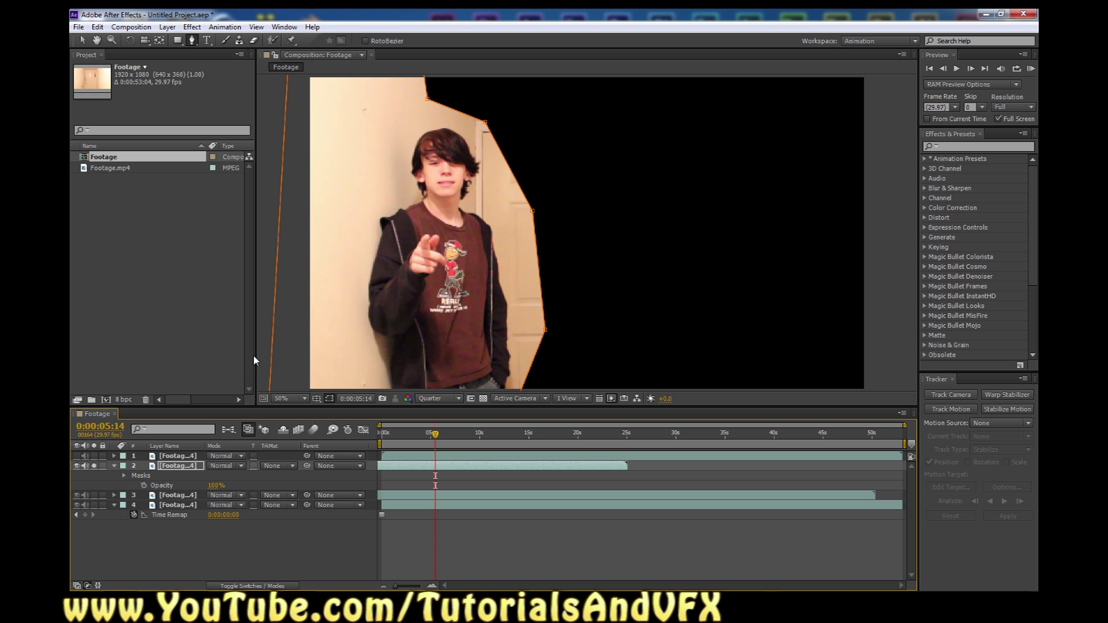
key(comma)
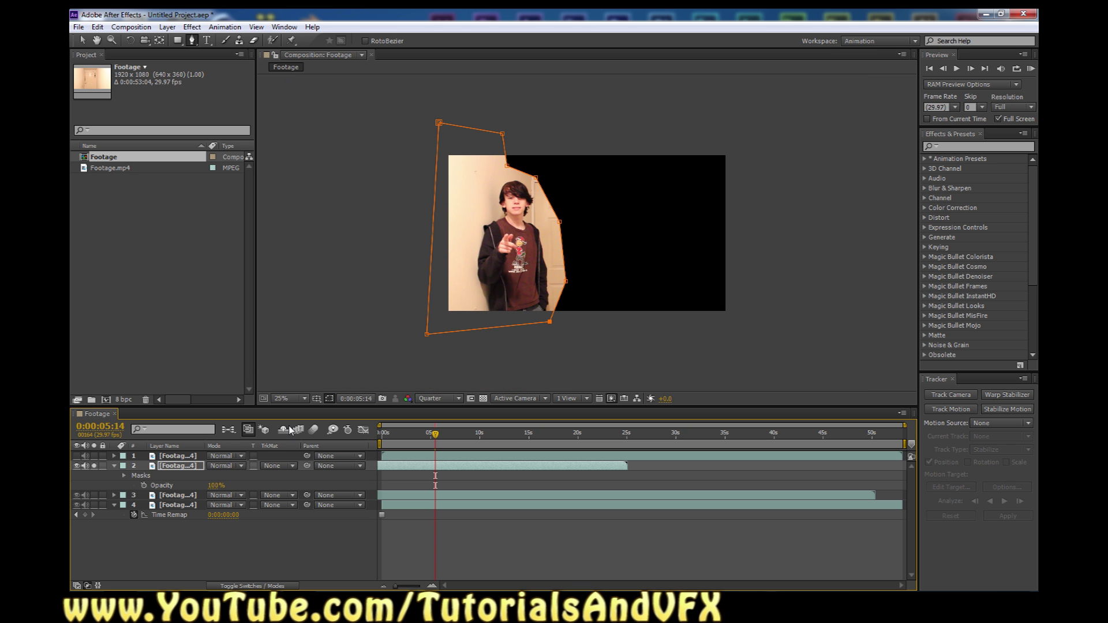
click(94, 466)
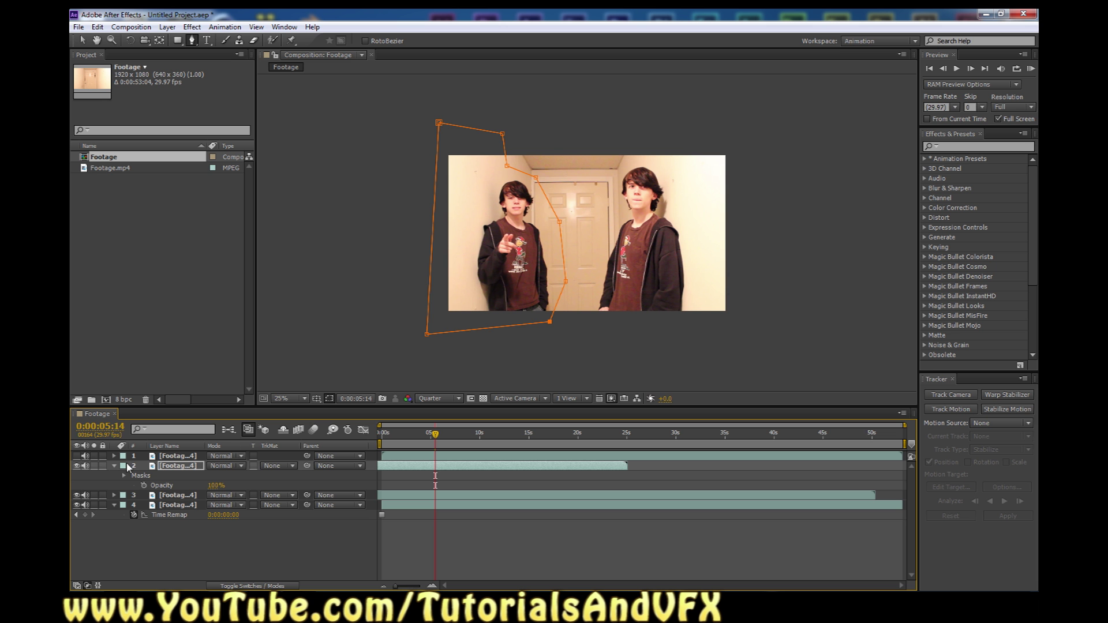
- Rename the masked layer 2 as left
click(178, 497)
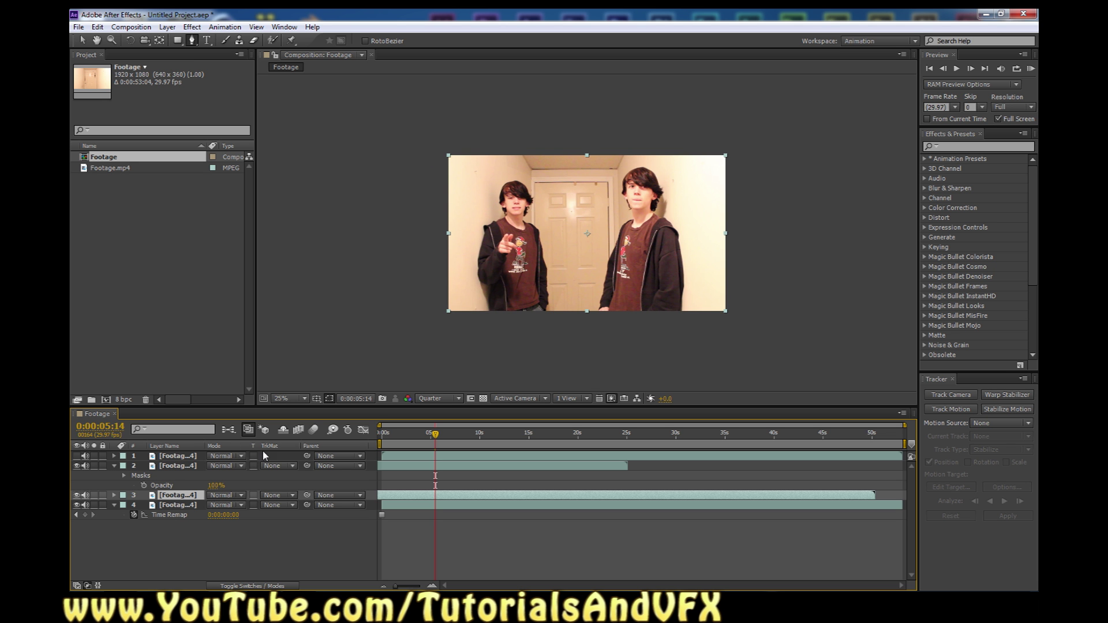
click(172, 474)
key(Return)
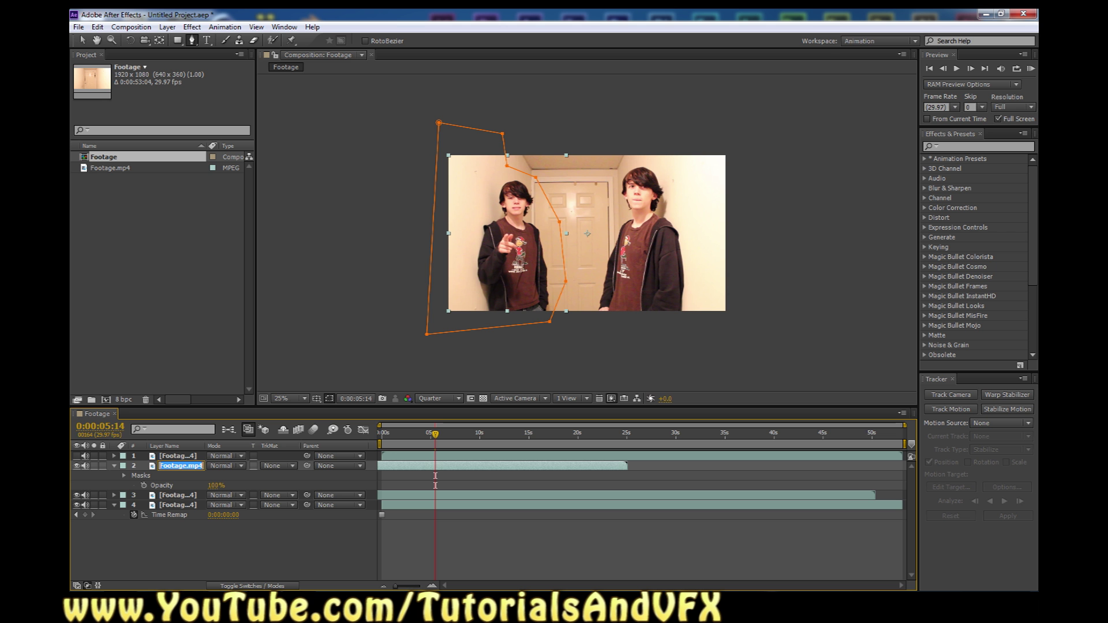
key(BackSpace)
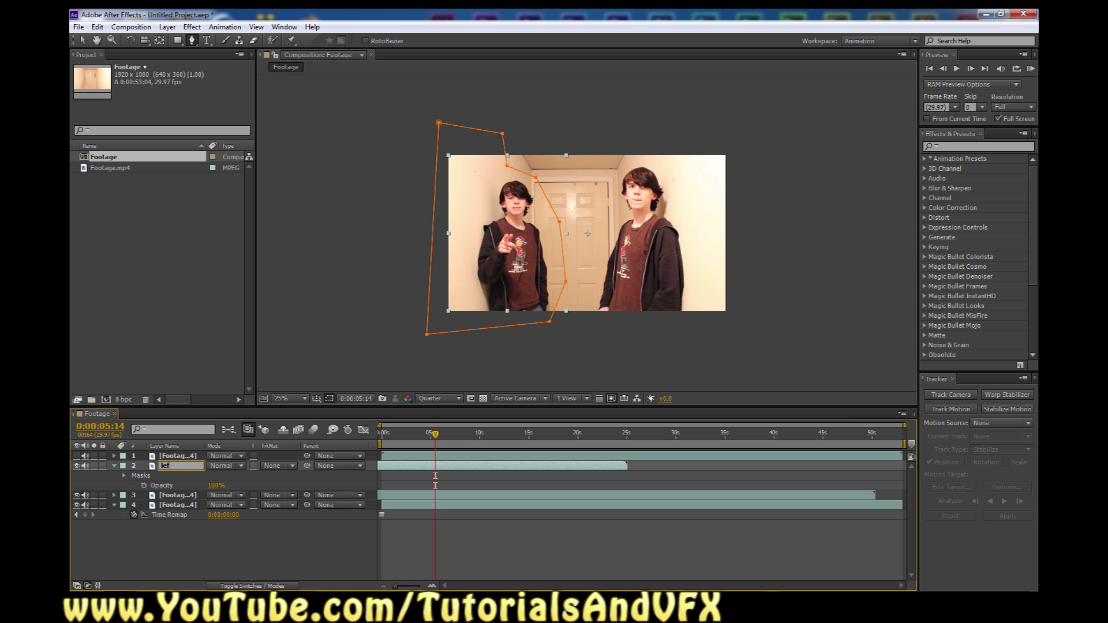
key(Return)
- Rename layer 3 as right
click(188, 496)
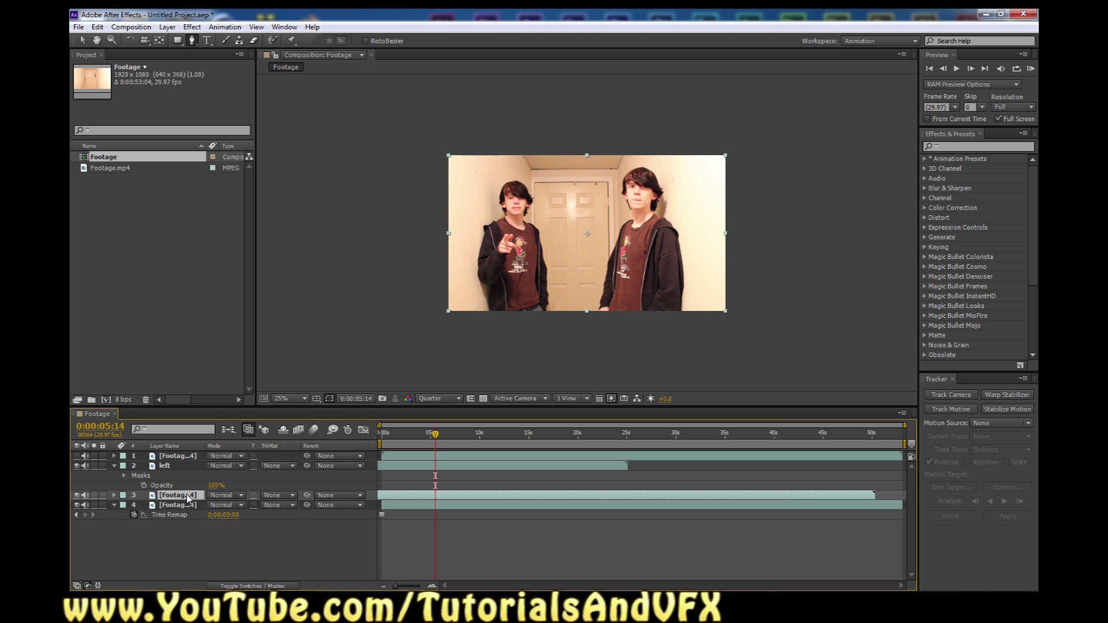
key(Return)
text(r)
text(t)
key(Return)
- Draw a closed Pen tool mask on the right layer around the person by the right wall
click(622, 149)
click(587, 256)
click(582, 332)
click(718, 330)
click(760, 317)
click(752, 148)
click(622, 149)
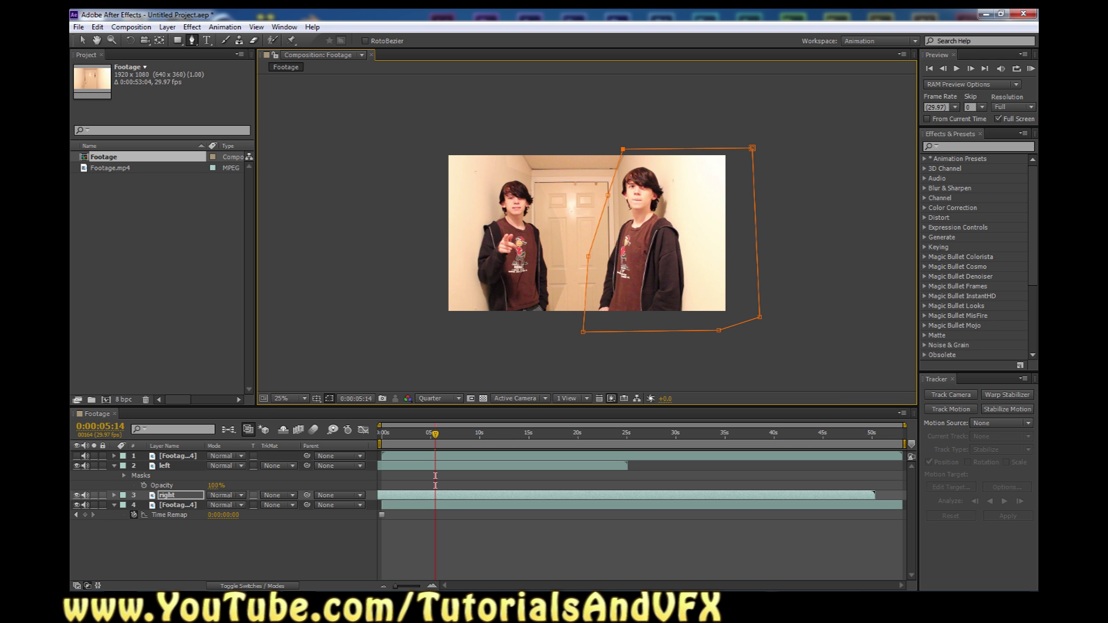
click(83, 39)
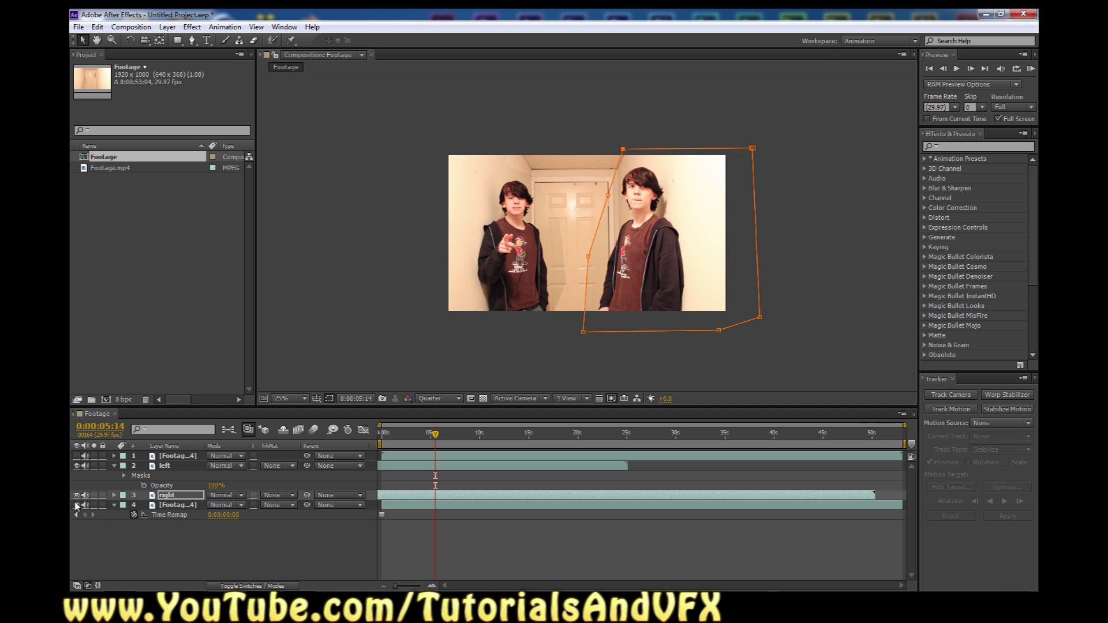
- Solo the right layer to inspect its masked area, and turn the solo off again
click(94, 505)
click(94, 505)
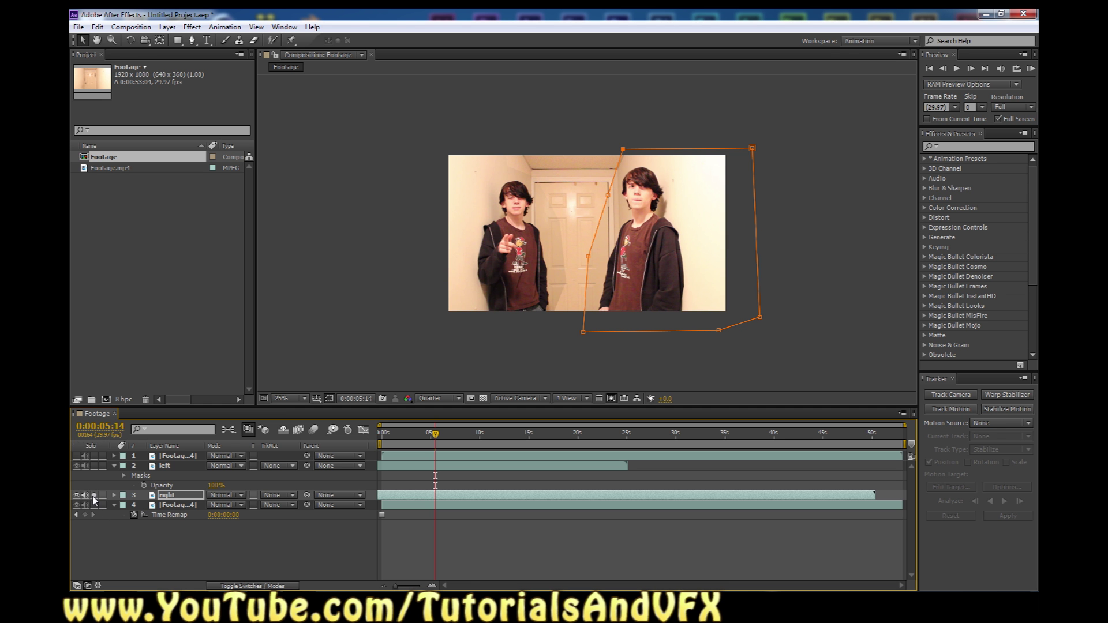
click(93, 495)
click(94, 496)
- Scrub forward to 0:00:06:11 and examine the mask edges over the door between the two figures up close
click(179, 456)
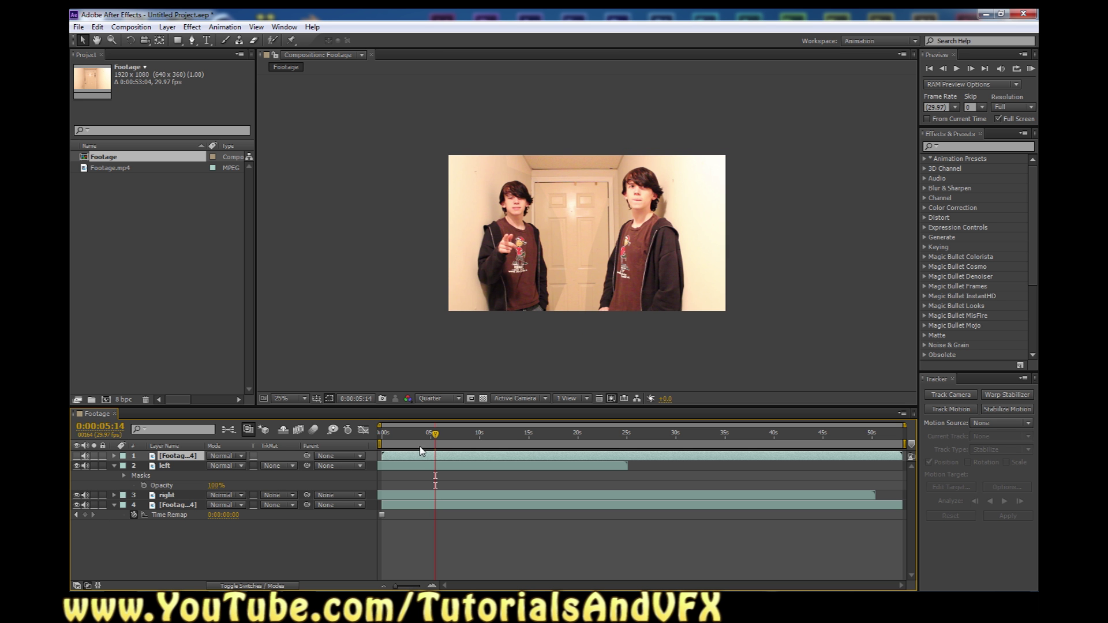
drag(435, 436, 436, 435)
scroll(577, 209, up, 2)
scroll(452, 197, up, 1)
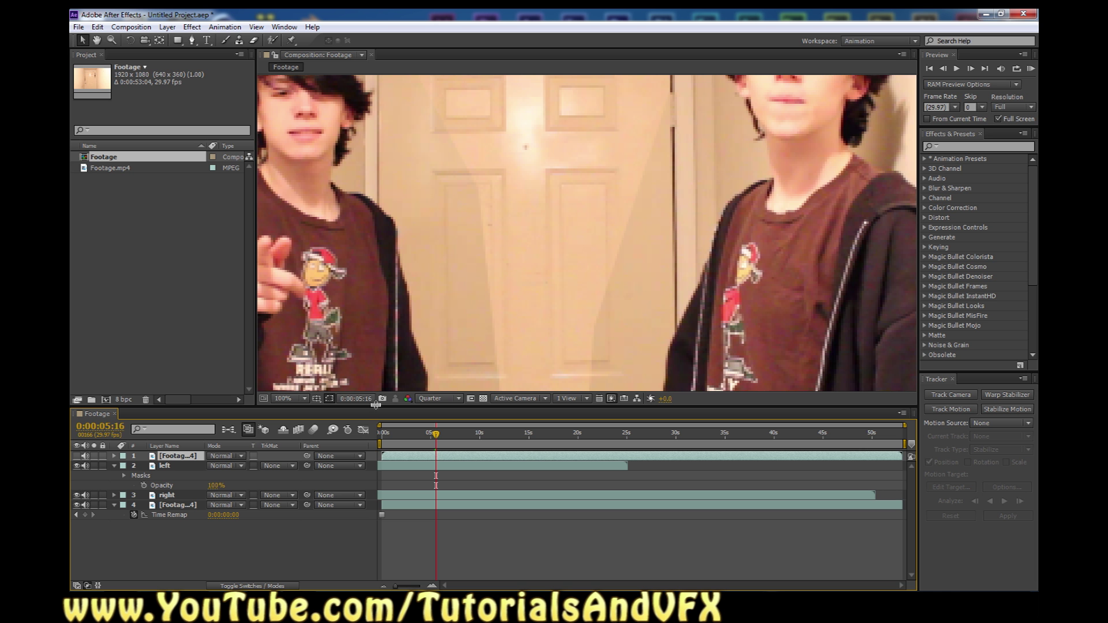
drag(436, 433, 444, 434)
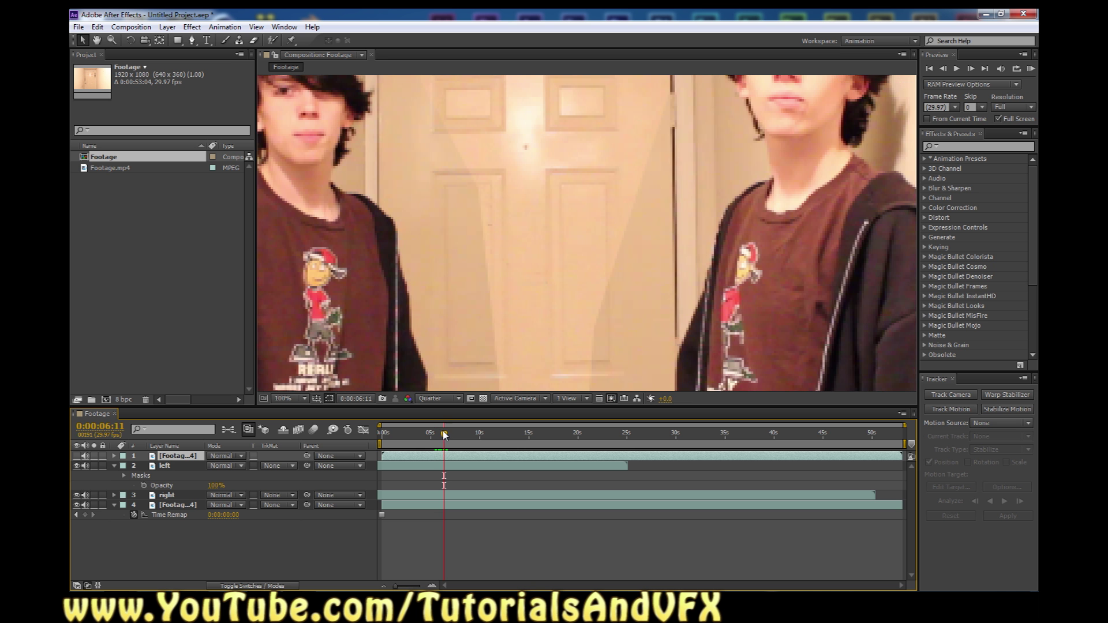
scroll(518, 352, down, 1)
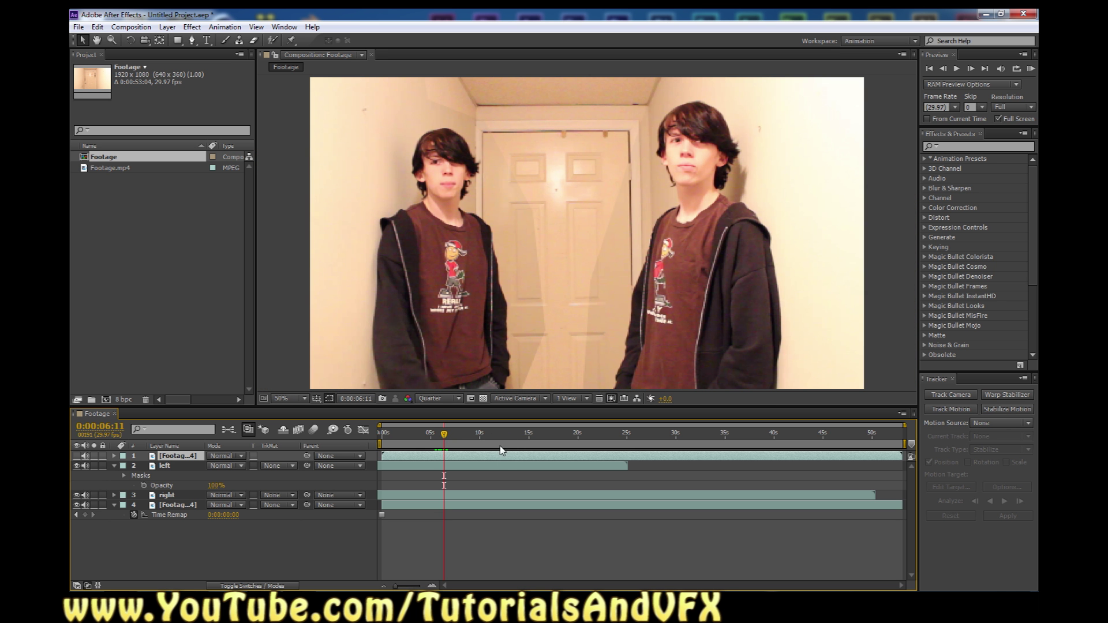
- Set the top footage layer's opacity to 50% and slide it earlier until it ends at about 9 seconds
drag(503, 459, 492, 460)
click(76, 455)
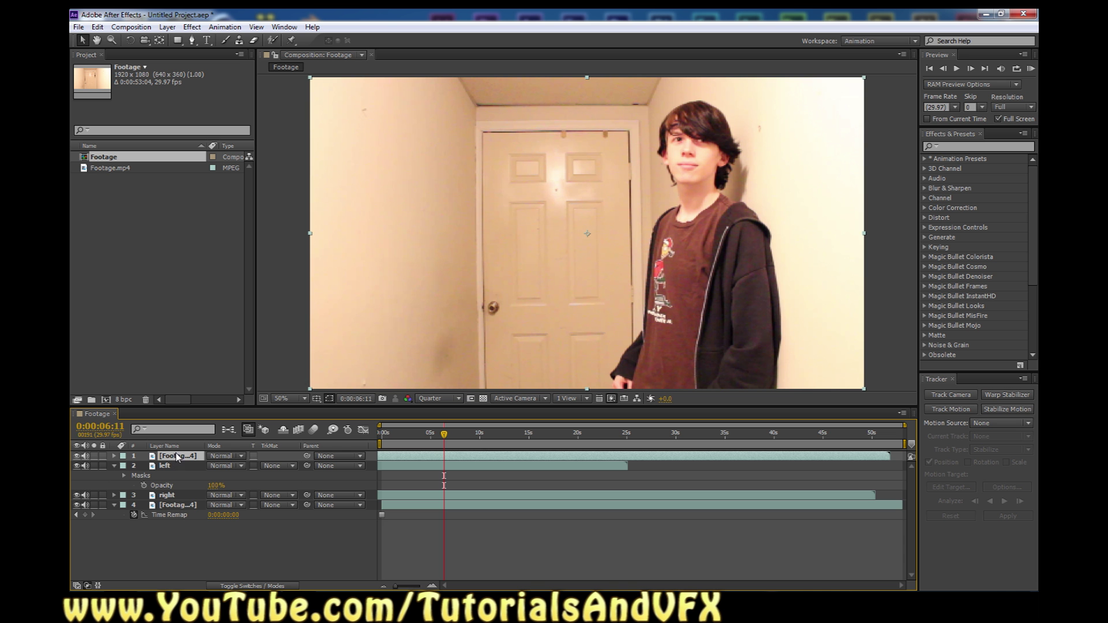
key(t)
drag(214, 465, 188, 466)
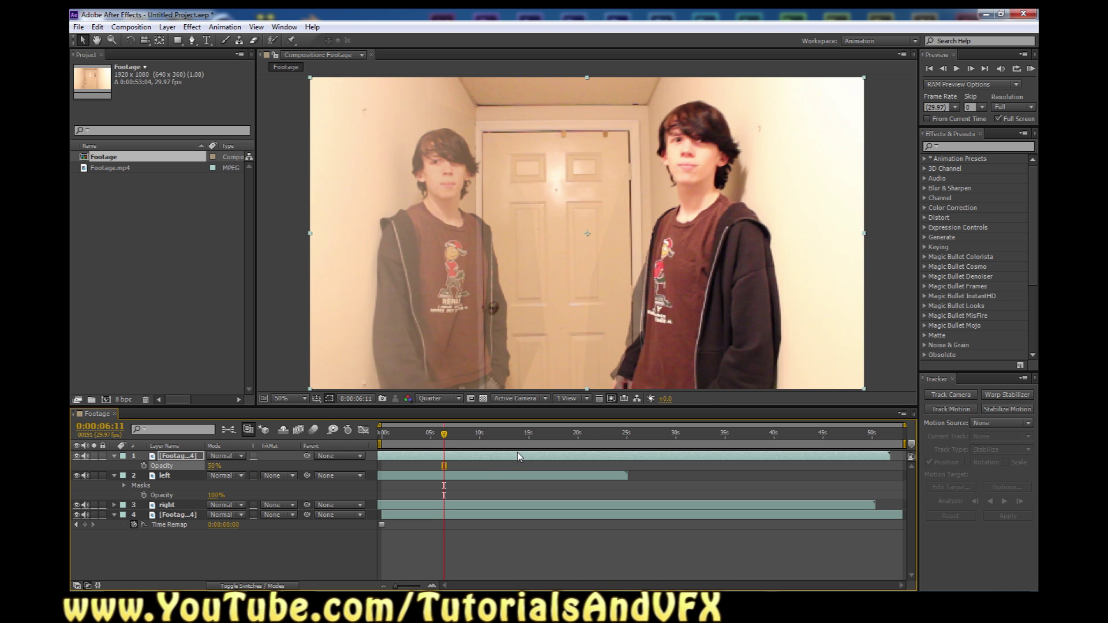
drag(522, 458, 284, 453)
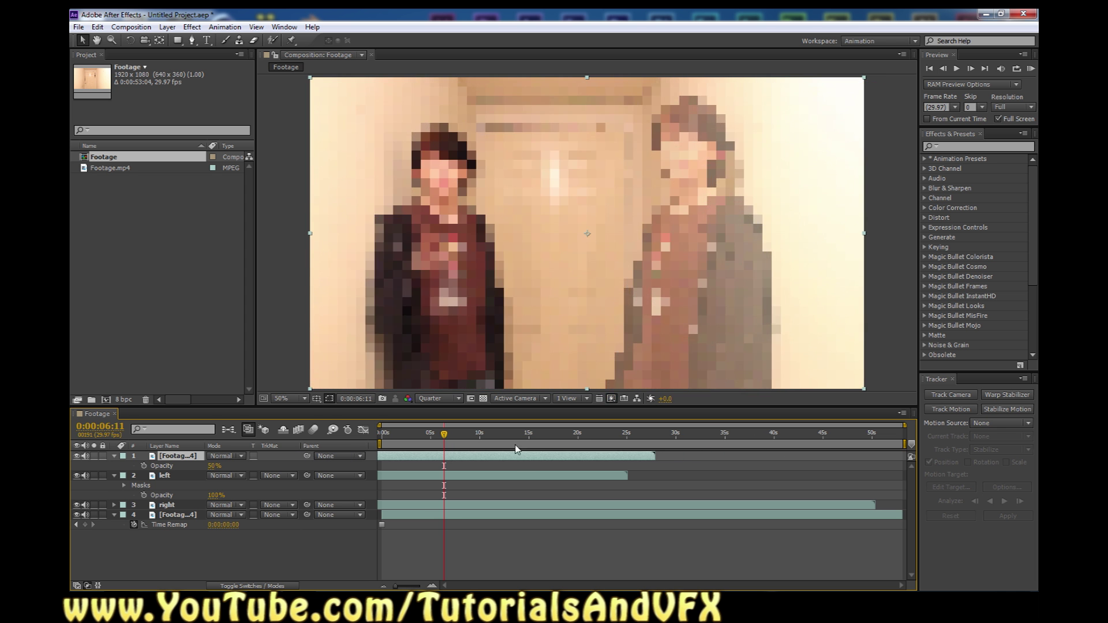
drag(526, 455, 402, 449)
- Trim the top layer's start to 0:00:03:07 and set its opacity back to 100%
drag(503, 452, 414, 440)
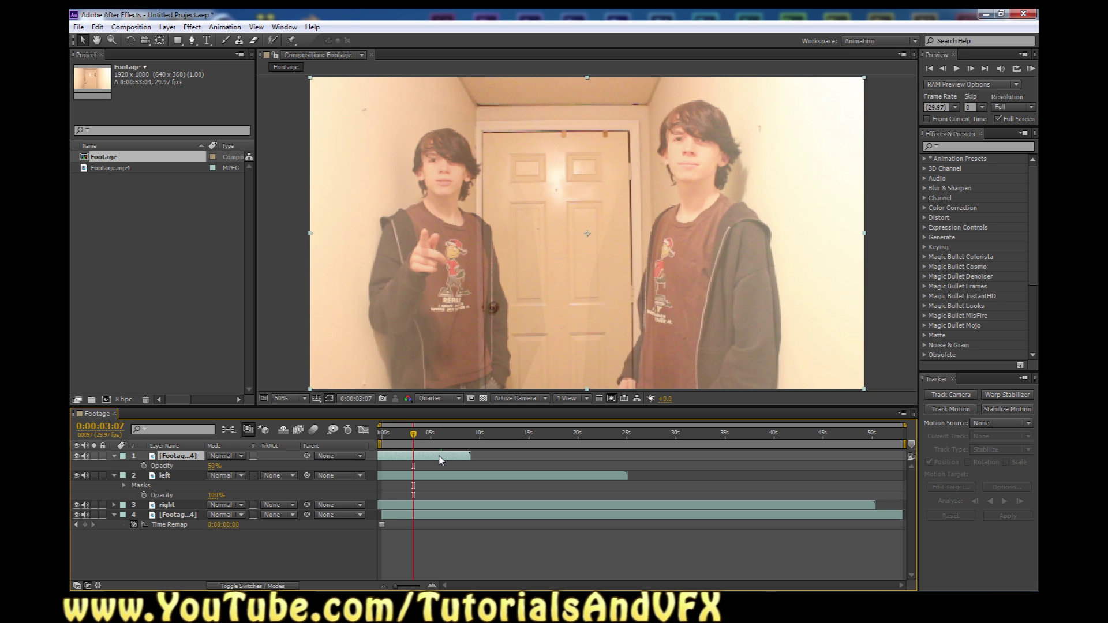
key(alt+bracketleft)
drag(416, 439, 395, 443)
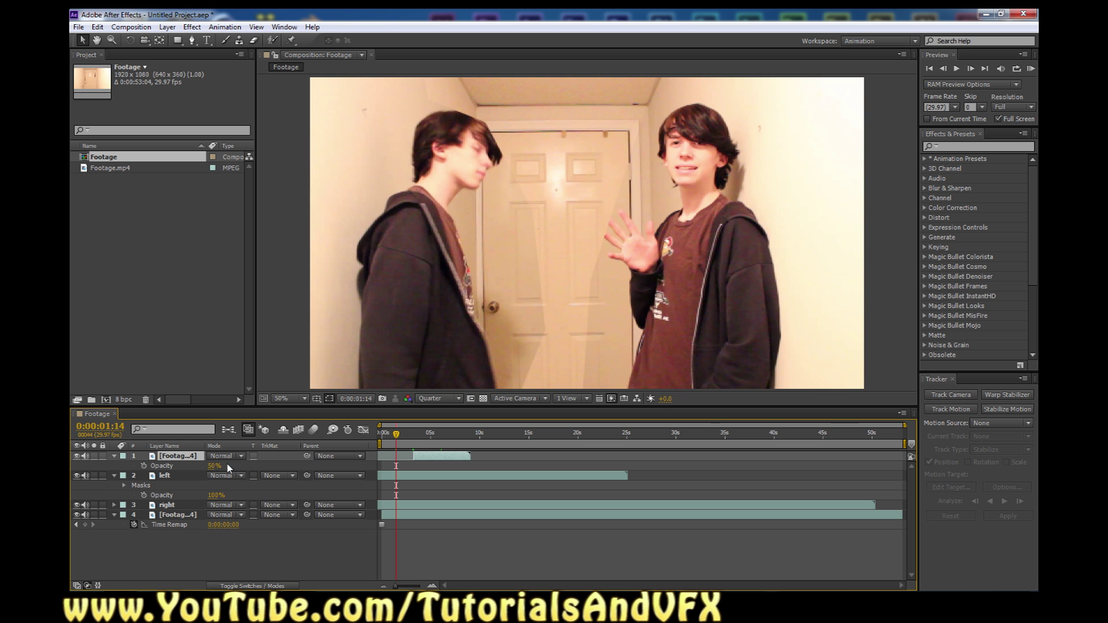
click(395, 466)
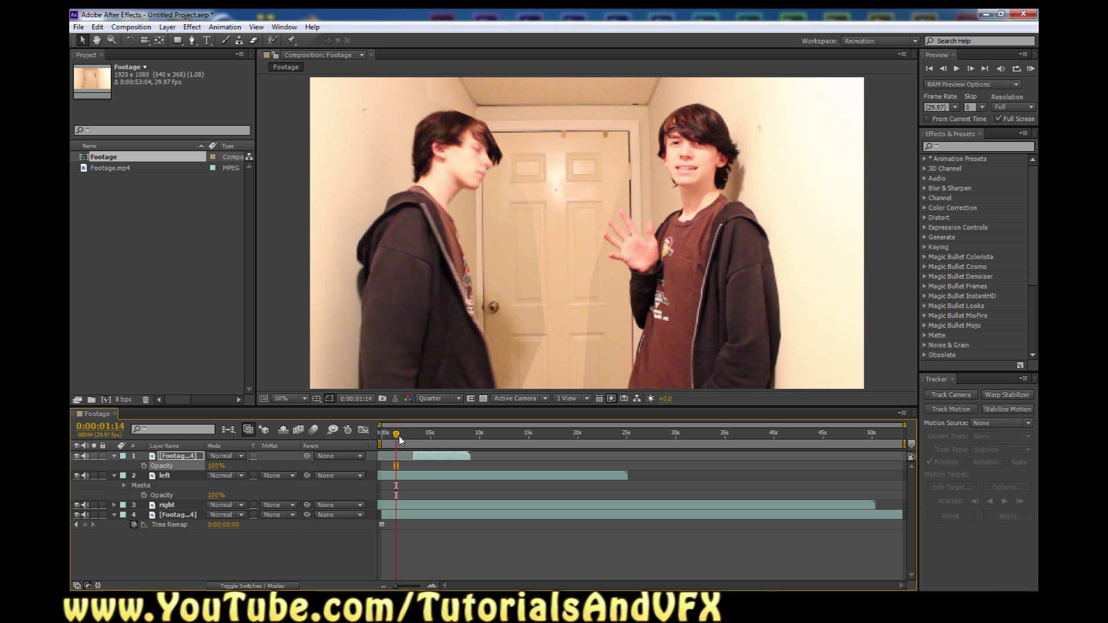
- At 0:00:06:11, draw a closed Pen tool mask on the top layer around the person in front of the door
drag(396, 436, 446, 439)
click(193, 40)
key(comma)
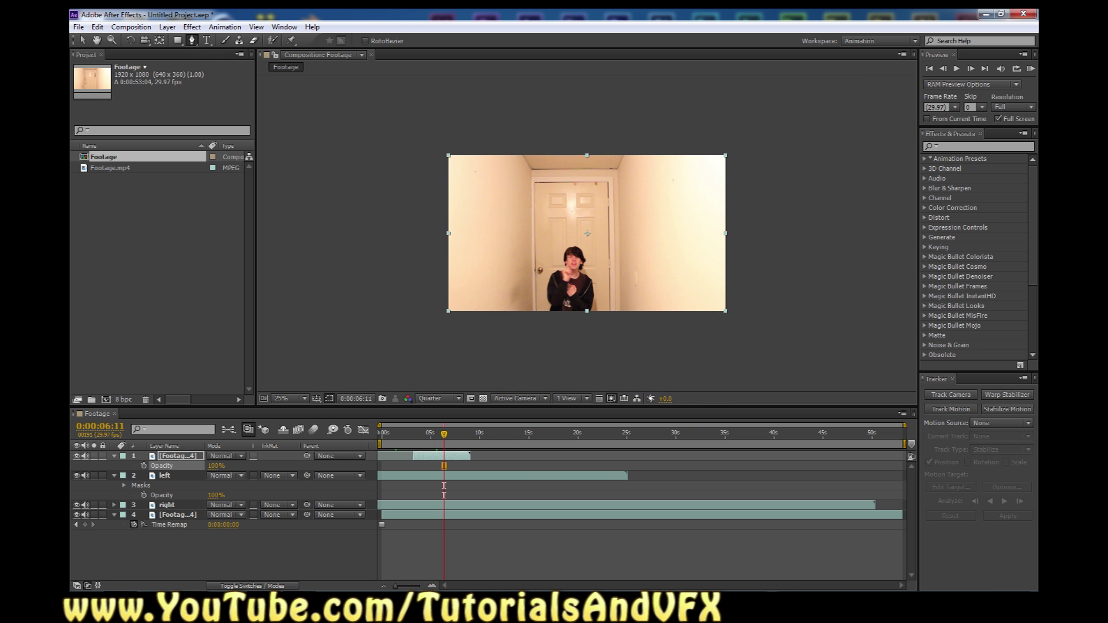
click(603, 263)
click(587, 229)
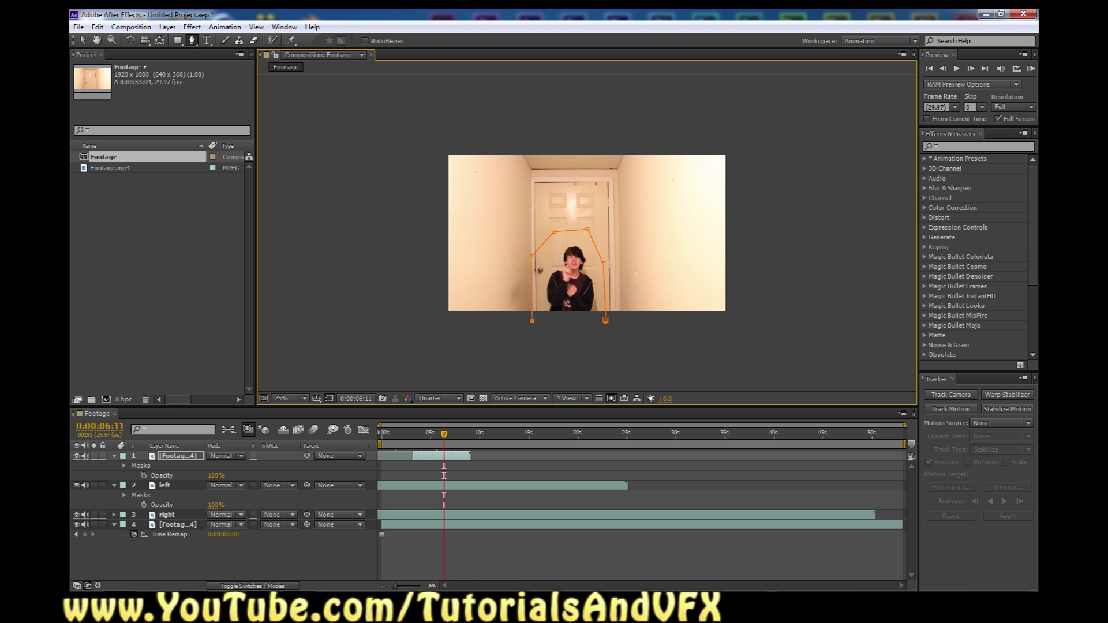
click(606, 319)
key(period)
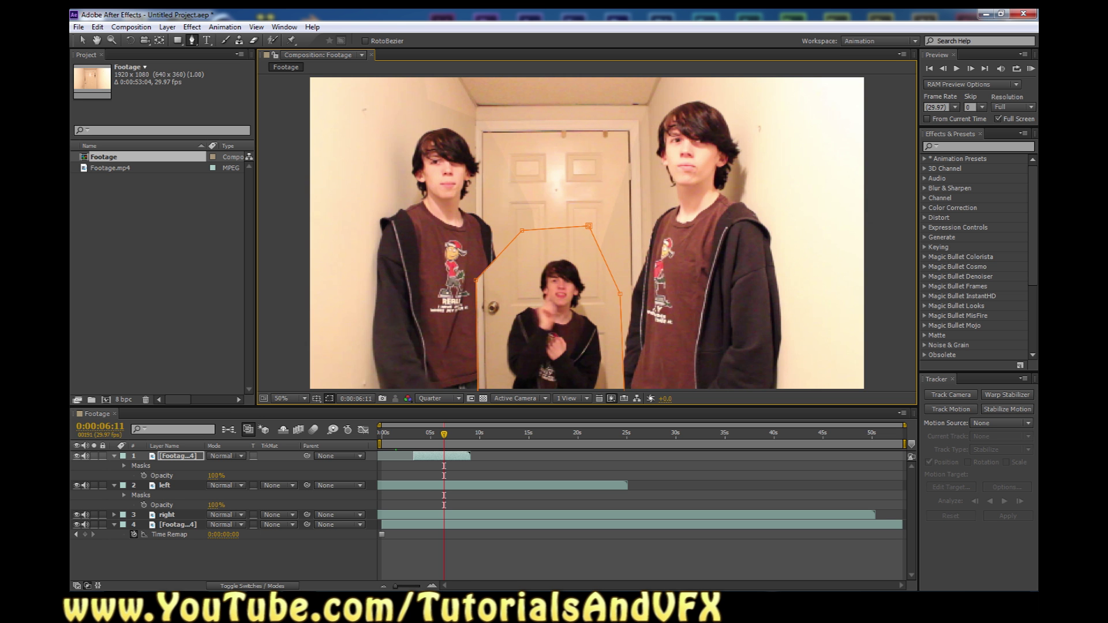
click(82, 40)
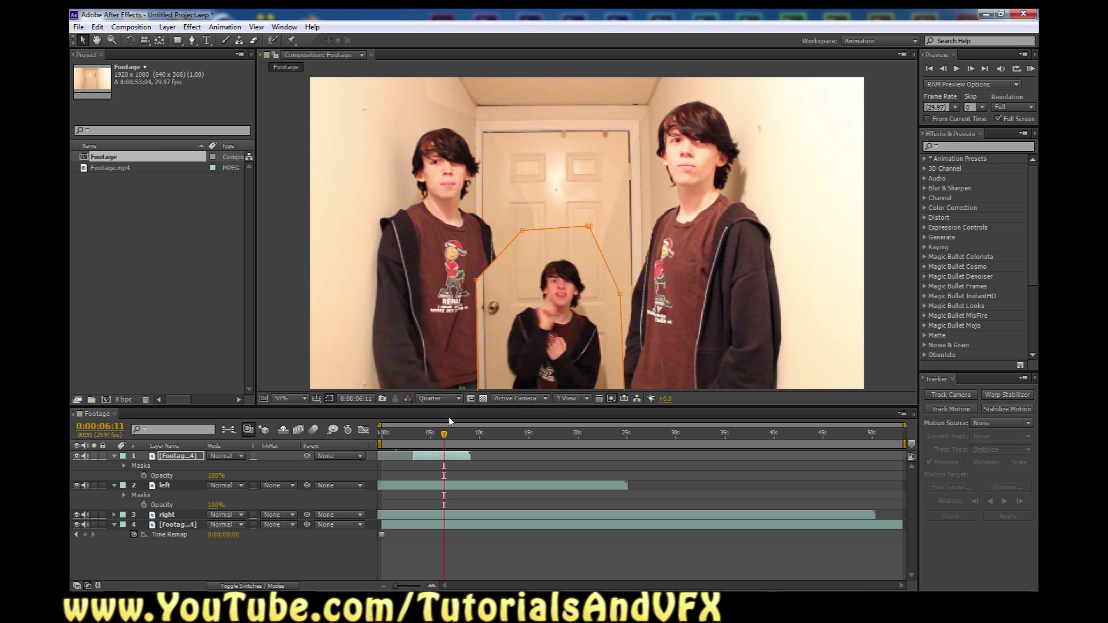
- Rename the top masked layer as middle
click(178, 458)
key(Return)
text(middle)
key(Return)
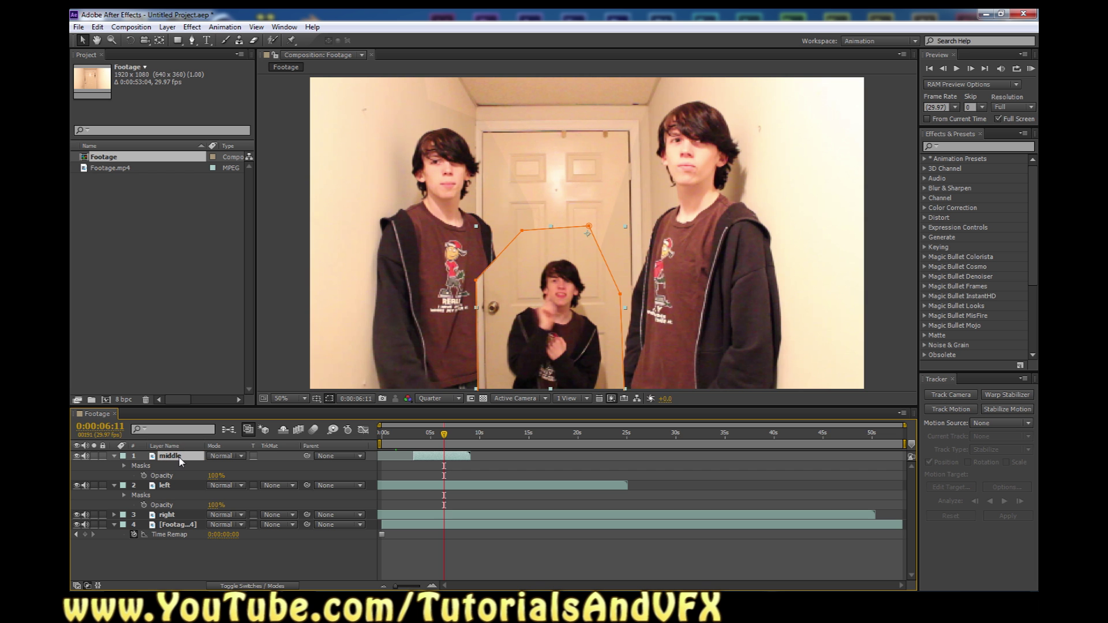
- Move the left layer above the middle layer in the stack, and collapse the properties of both layers
click(168, 489)
drag(170, 489, 167, 453)
key(ctrl+shift+z)
key(ctrl+shift+z)
key(ctrl+shift+z)
key(ctrl+shift+z)
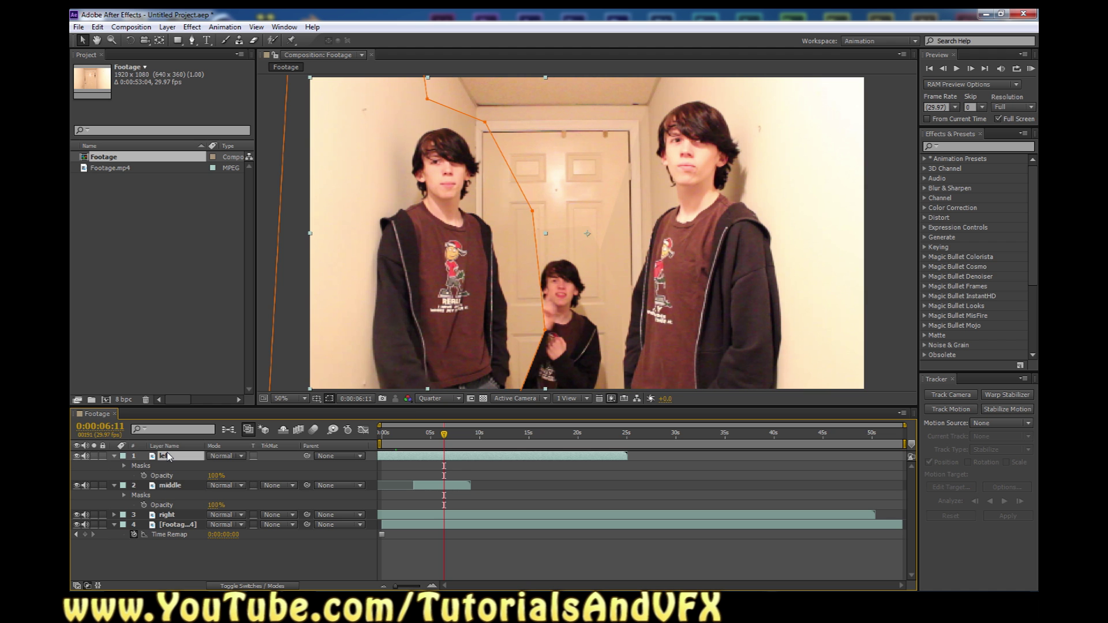
click(164, 515)
click(170, 485)
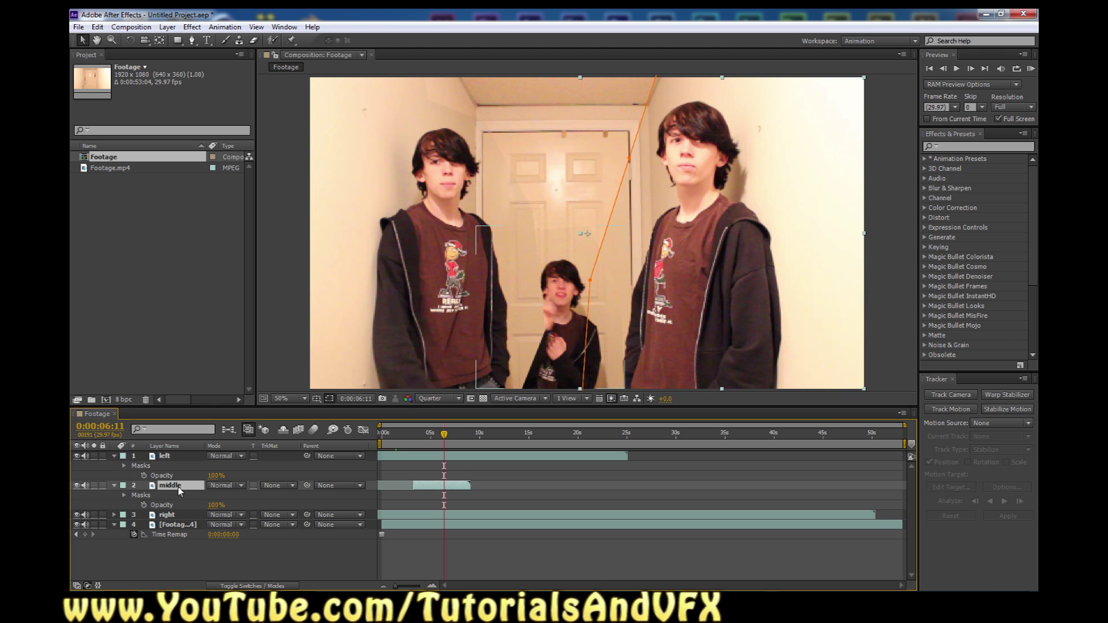
click(114, 456)
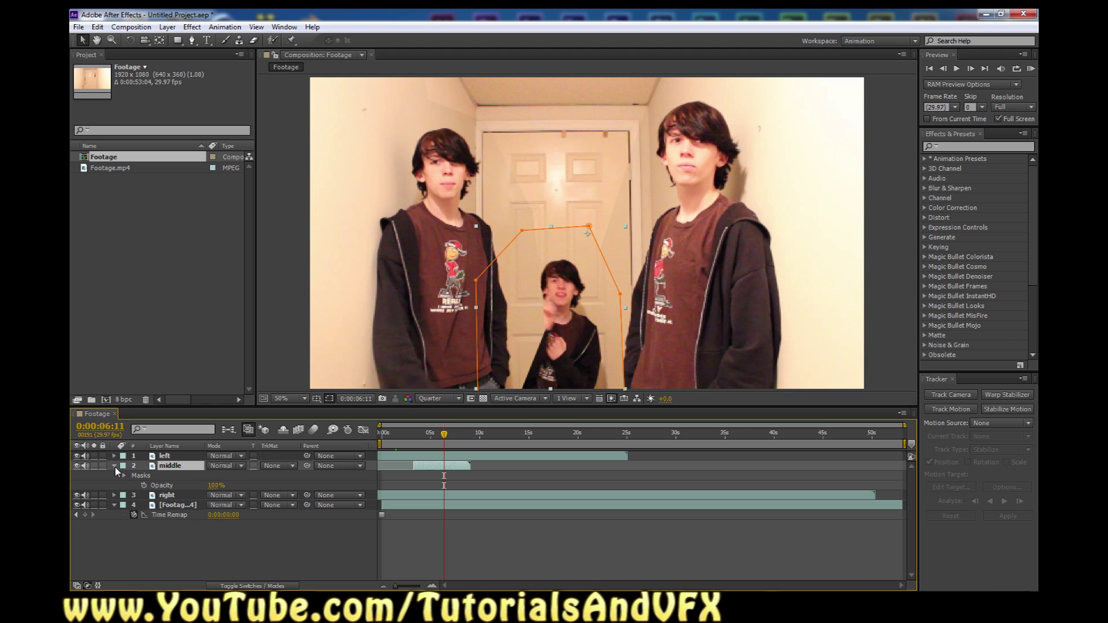
click(115, 466)
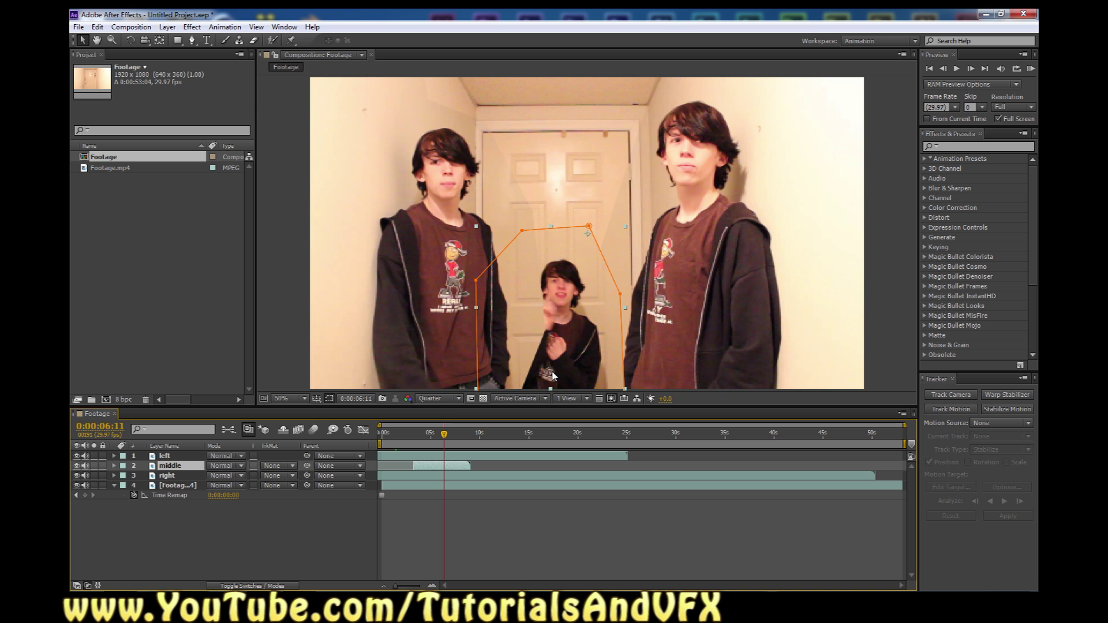
- Trim the ends of all four layers to 0:00:09:04 and end the work area at that time
click(173, 485)
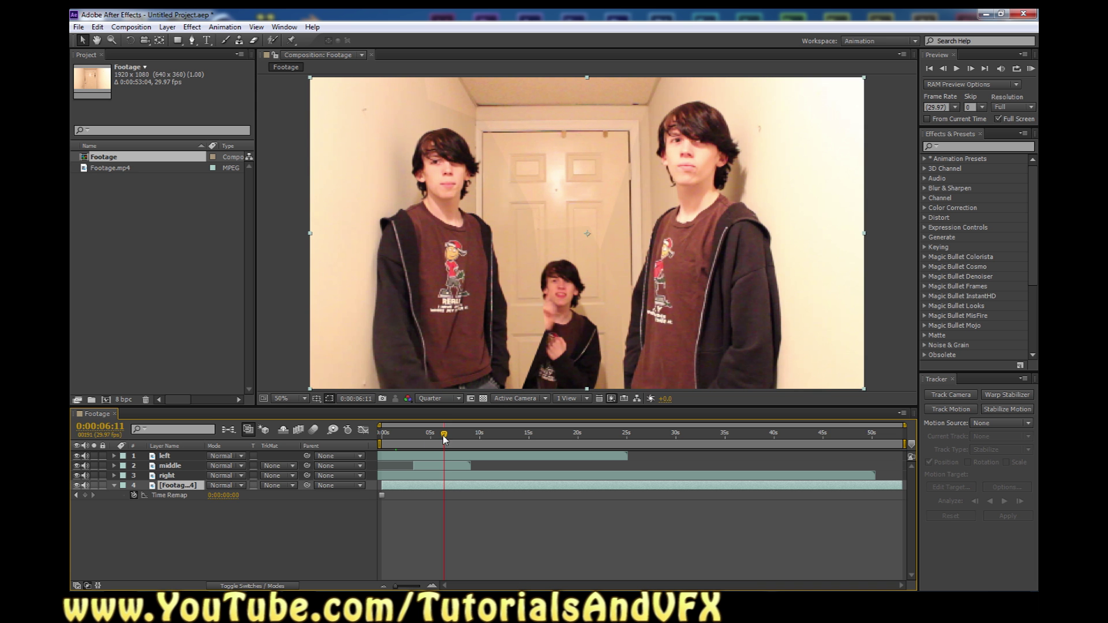
drag(443, 437, 472, 436)
key(ctrl+a)
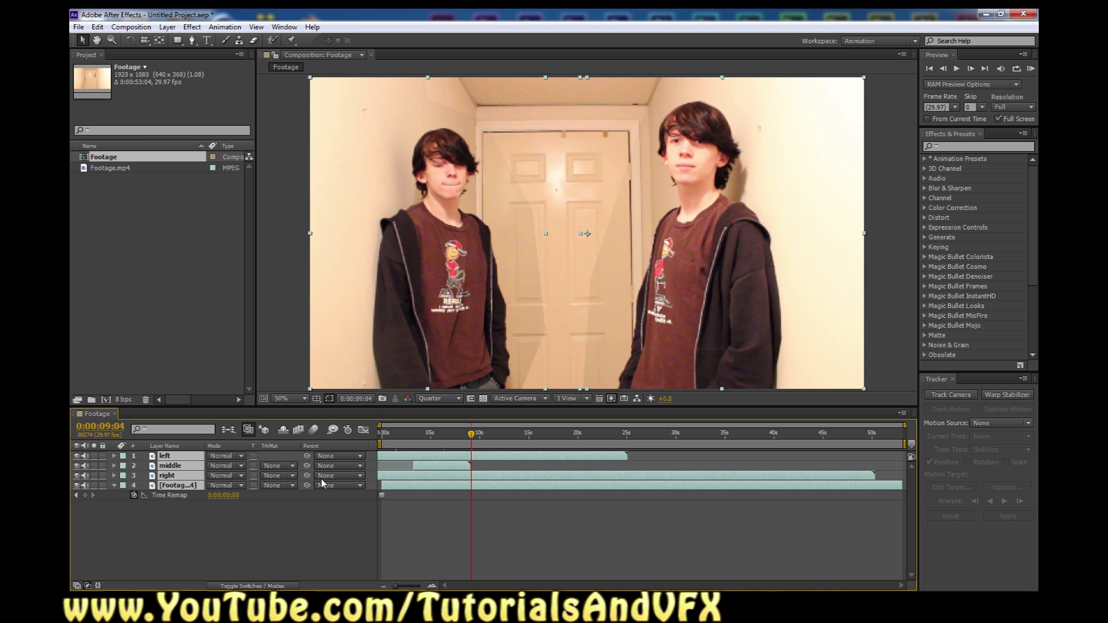
key(alt+bracketright)
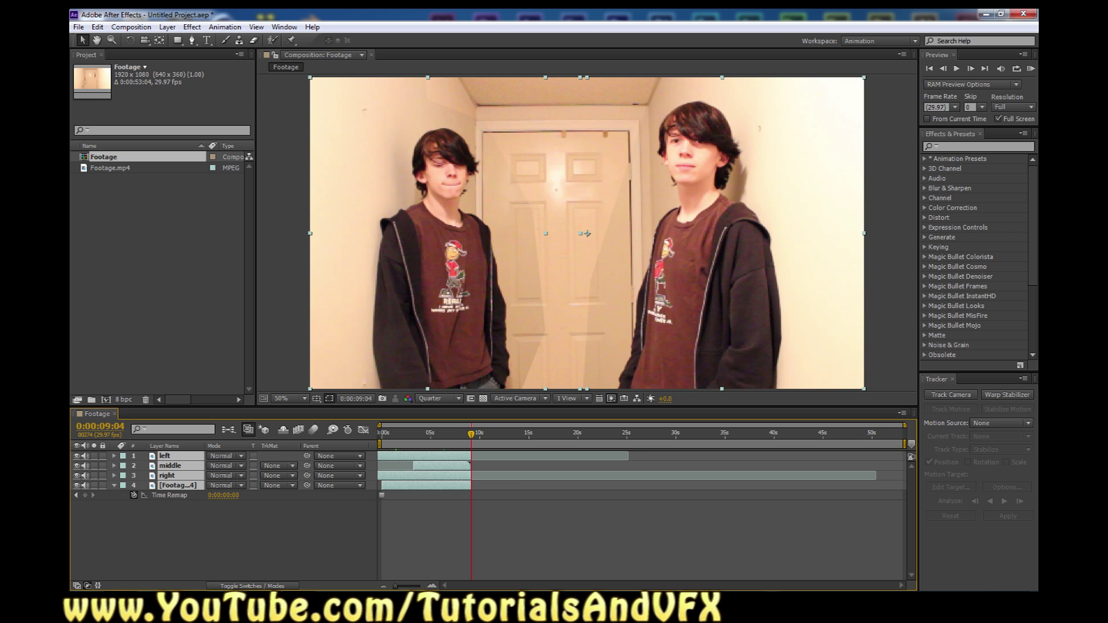
key(n)
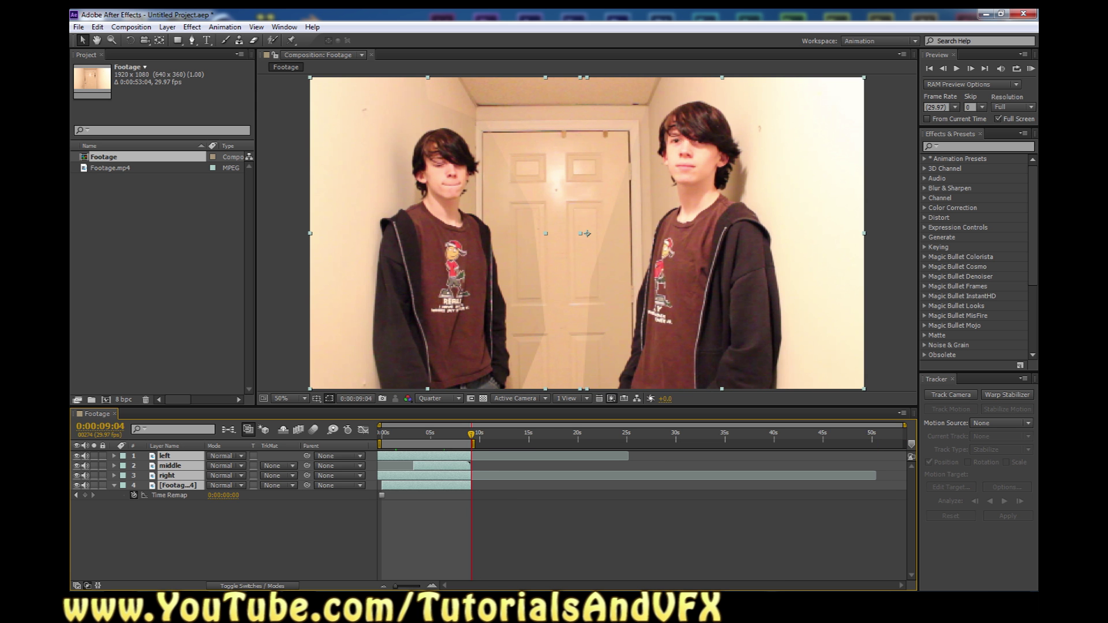
- Solo the right layer at 0:00:00:14 and move its mask's lower inner-edge point down and outward beside the person's hand
drag(476, 432, 422, 443)
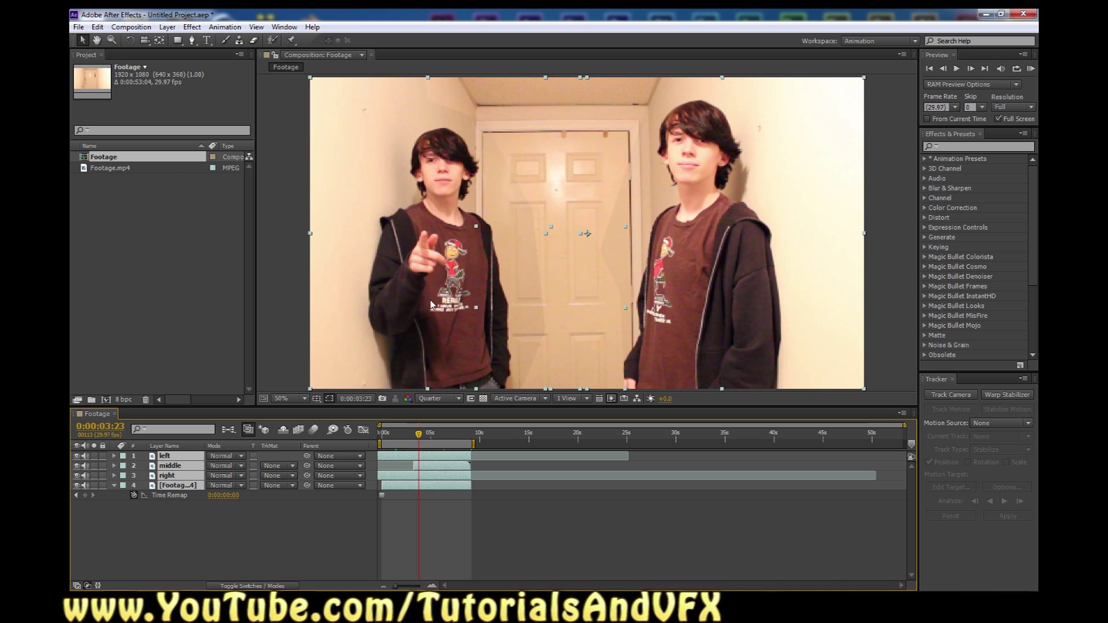
click(207, 514)
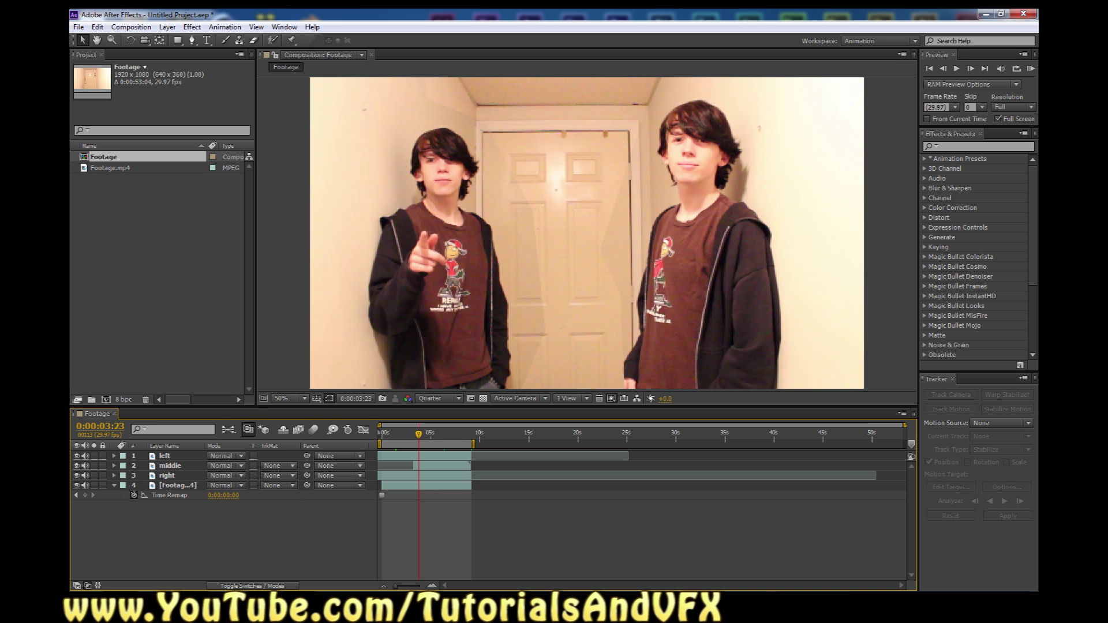
click(177, 478)
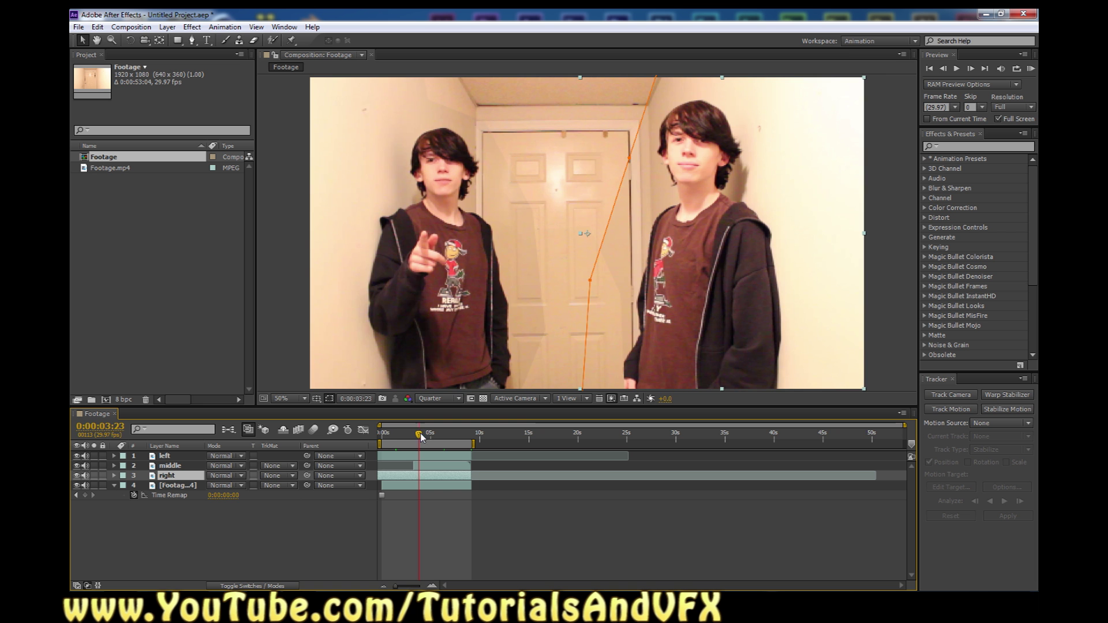
mouse_move(420, 437)
mouse_down()
mouse_move(378, 441)
mouse_move(388, 439)
mouse_up()
click(94, 474)
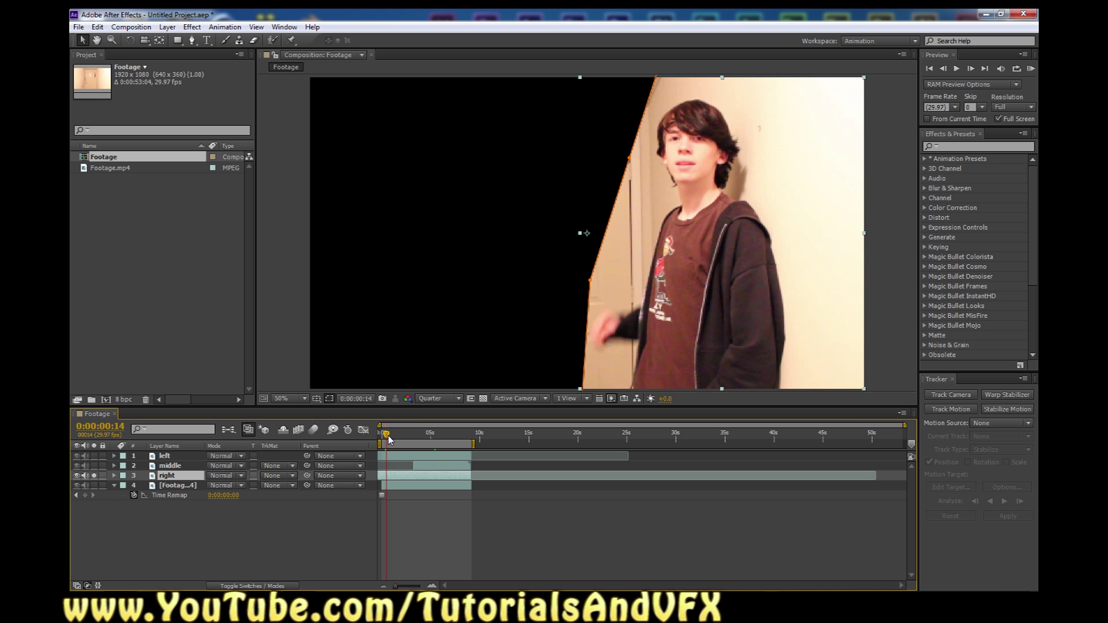
drag(590, 280, 582, 306)
- Show the right layer's mask properties, start Mask Path keyframing at 0:00:00:14, and advance to 0:00:00:25
click(171, 472)
text(right)
key(Return)
key(m)
key(m)
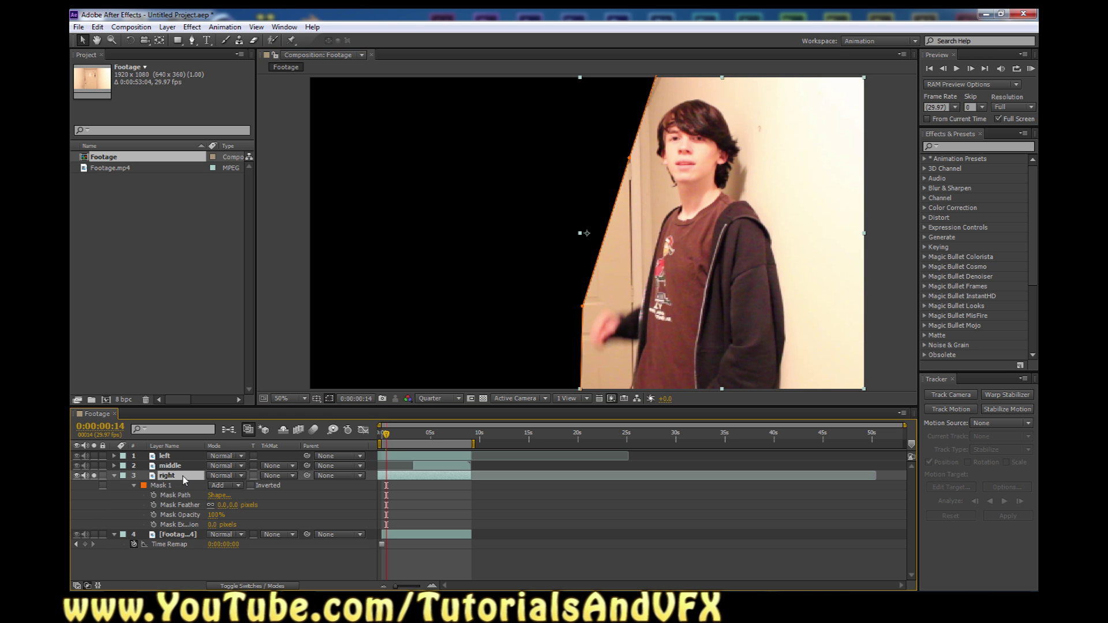
click(177, 487)
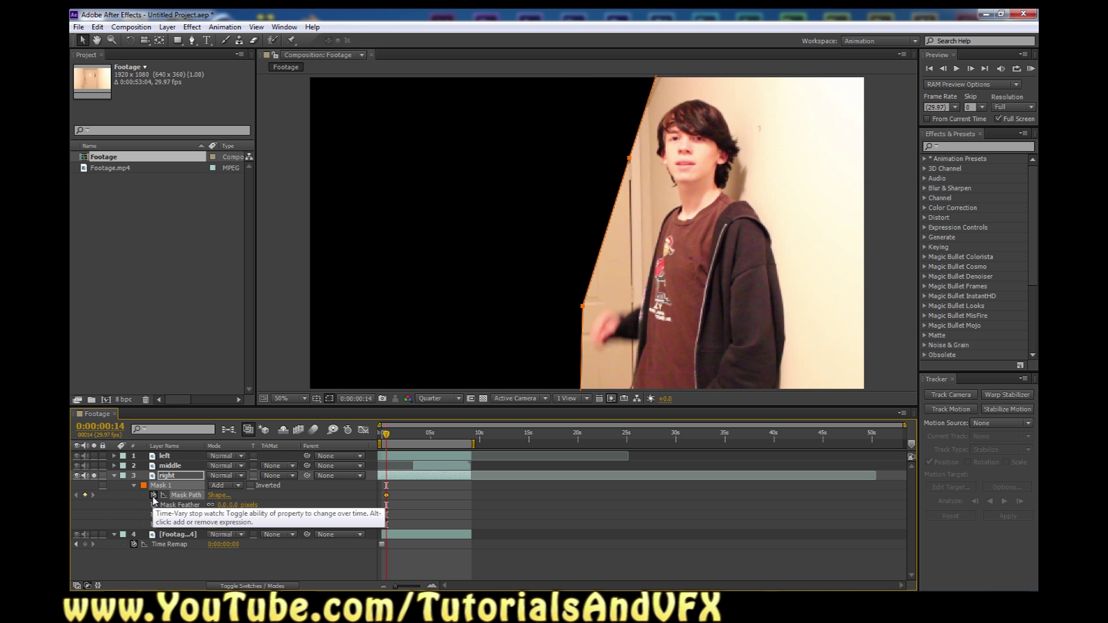
click(154, 496)
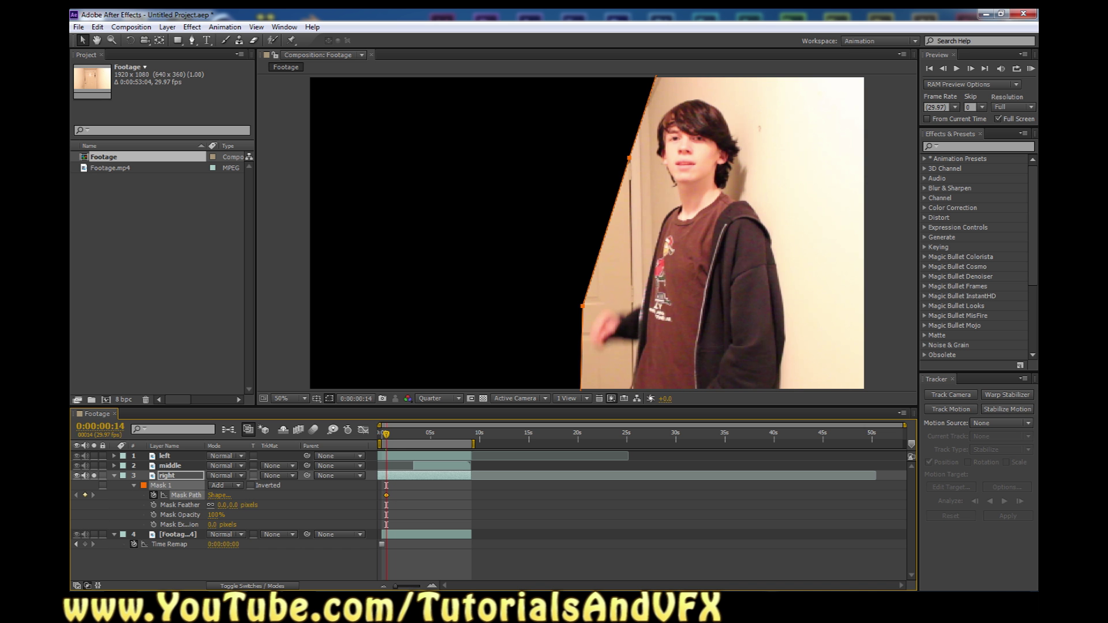
drag(385, 439, 388, 442)
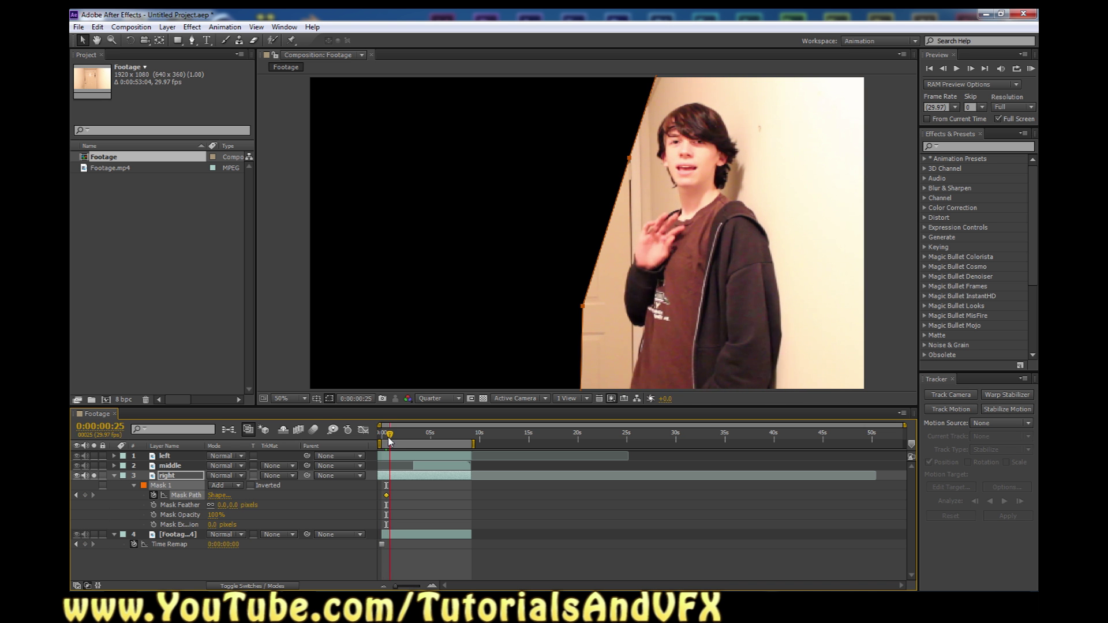
- At 0:00:01:14, shift the inner edge of the right layer's mask outward to clear the person's waving hand
drag(390, 438, 395, 437)
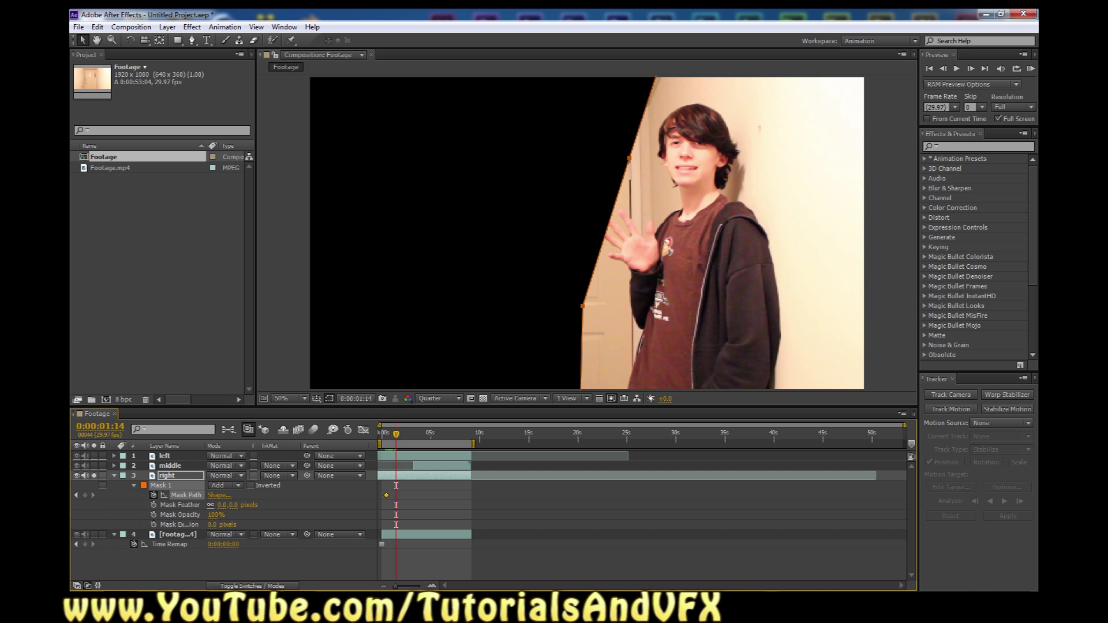
drag(582, 306, 576, 288)
click(545, 296)
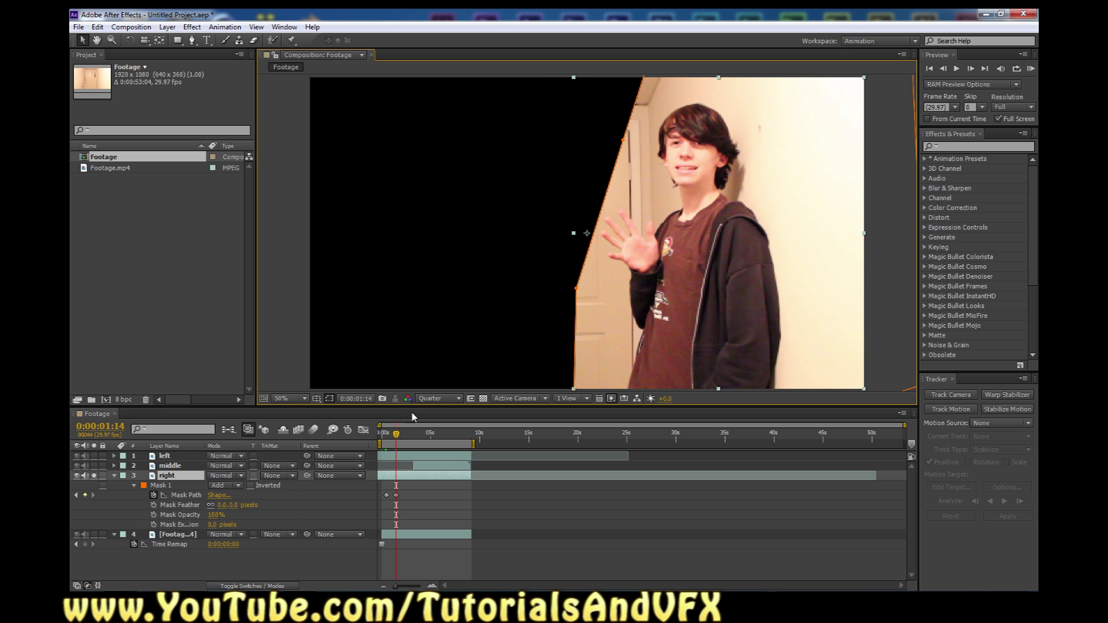
- Add a Mask Path keyframe at 0:00:03:04, and at 0:00:03:28 pull the mask's inner edge in toward the person
mouse_move(396, 437)
mouse_down()
mouse_move(383, 437)
mouse_move(444, 428)
mouse_move(412, 431)
mouse_up()
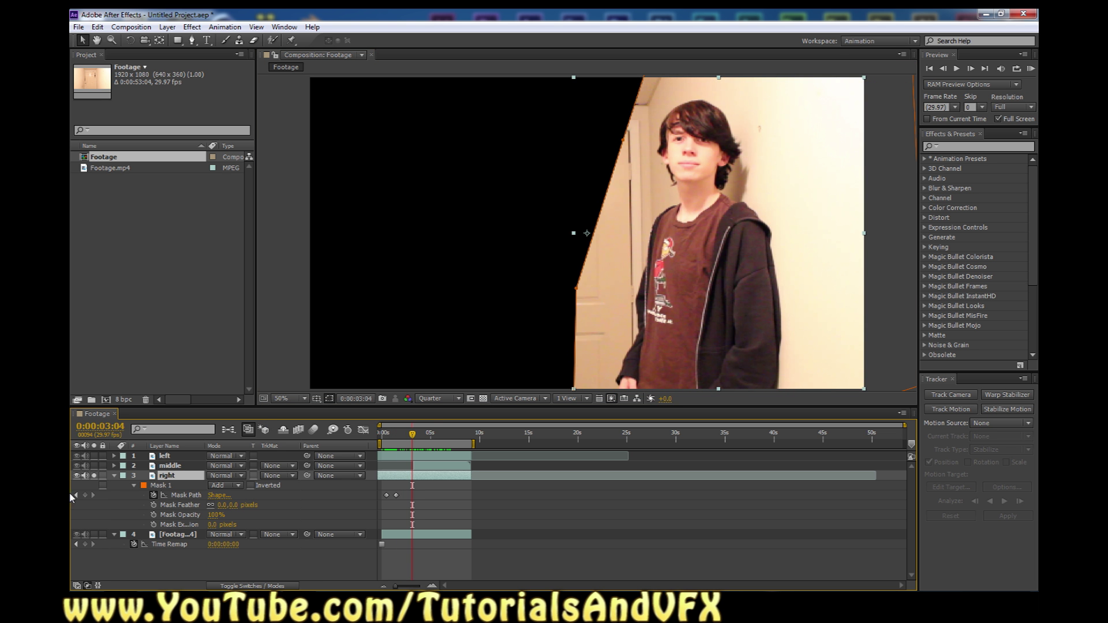
click(86, 495)
drag(412, 437, 420, 436)
drag(576, 288, 614, 297)
click(554, 277)
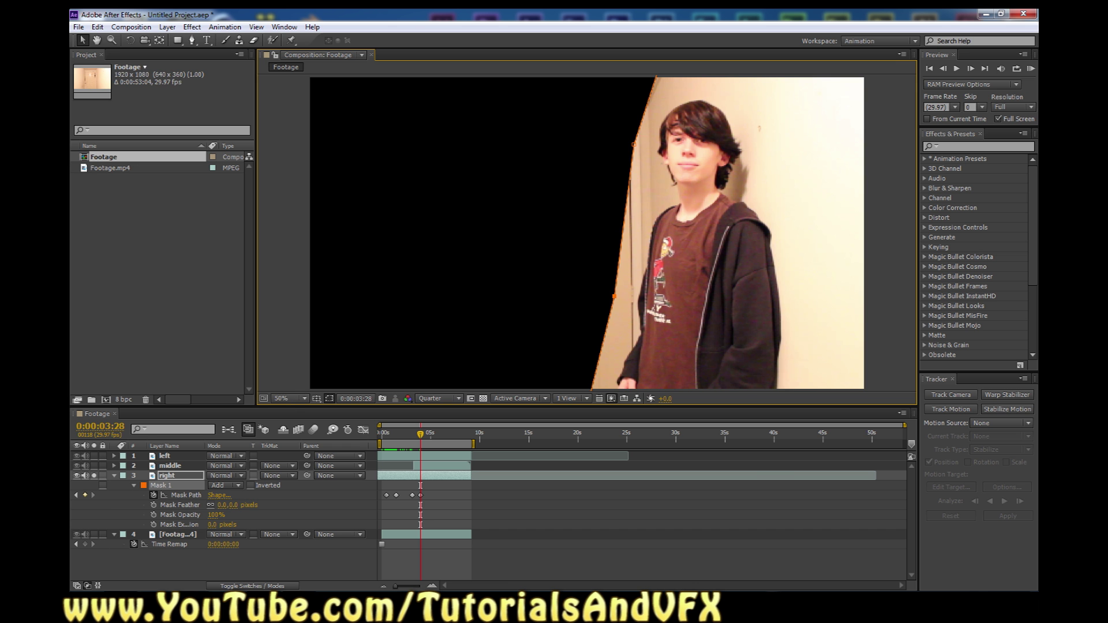
- Unsolo the right layer and hide the mask paths in the composition view
click(182, 505)
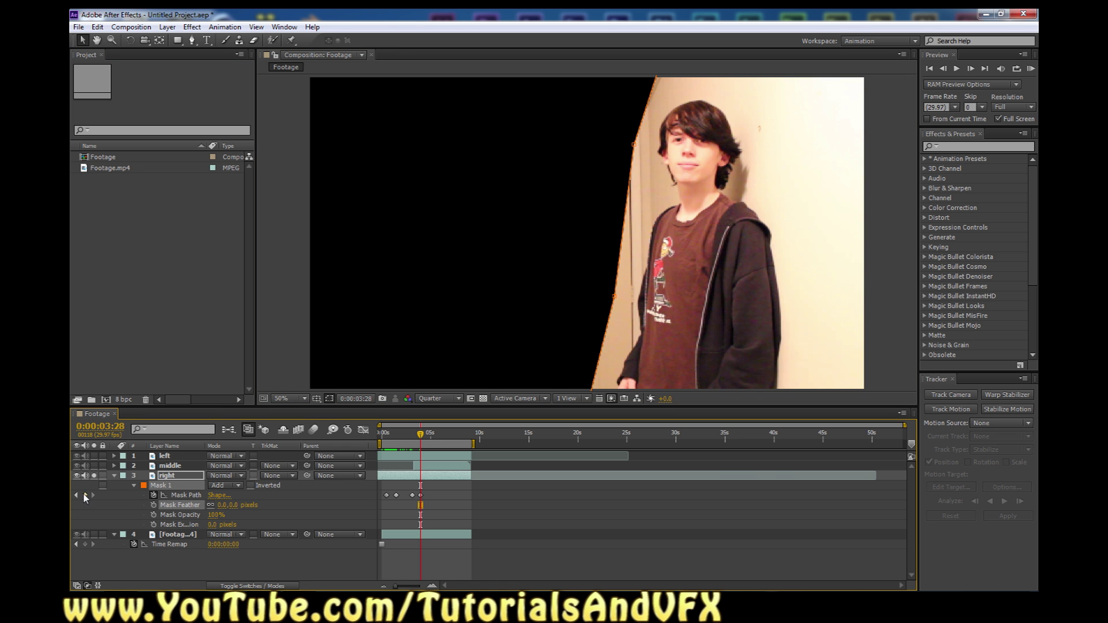
click(94, 476)
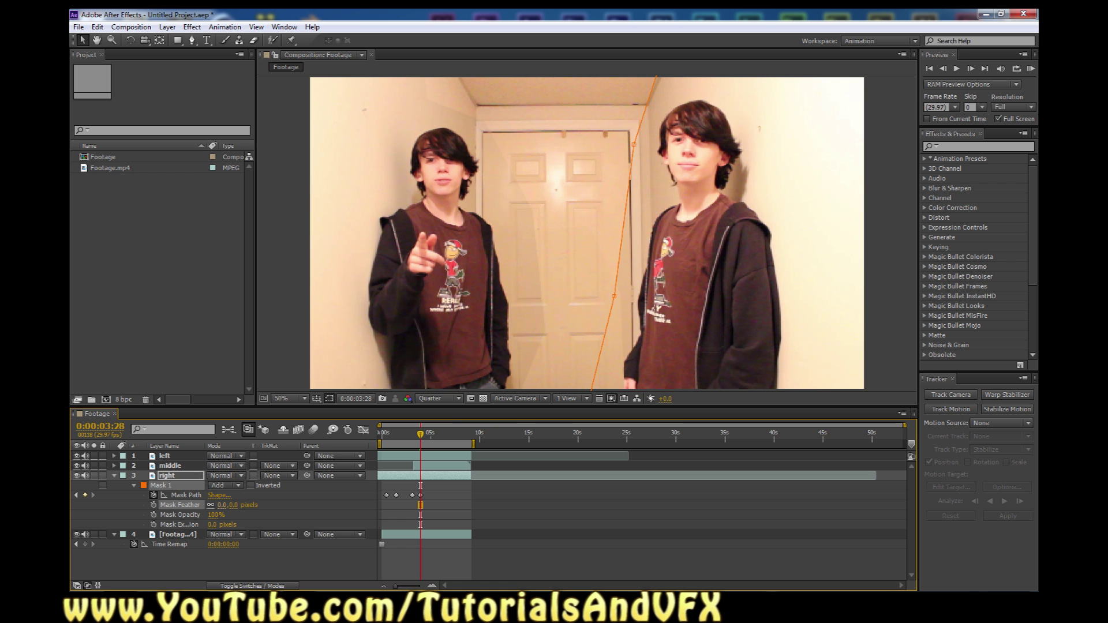
click(221, 504)
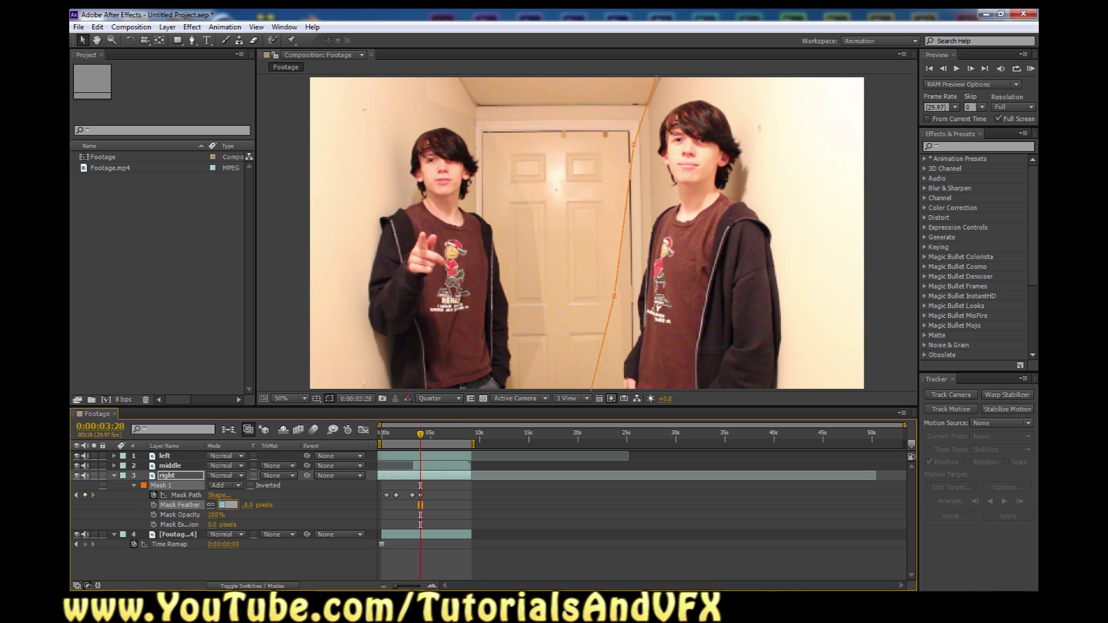
click(330, 399)
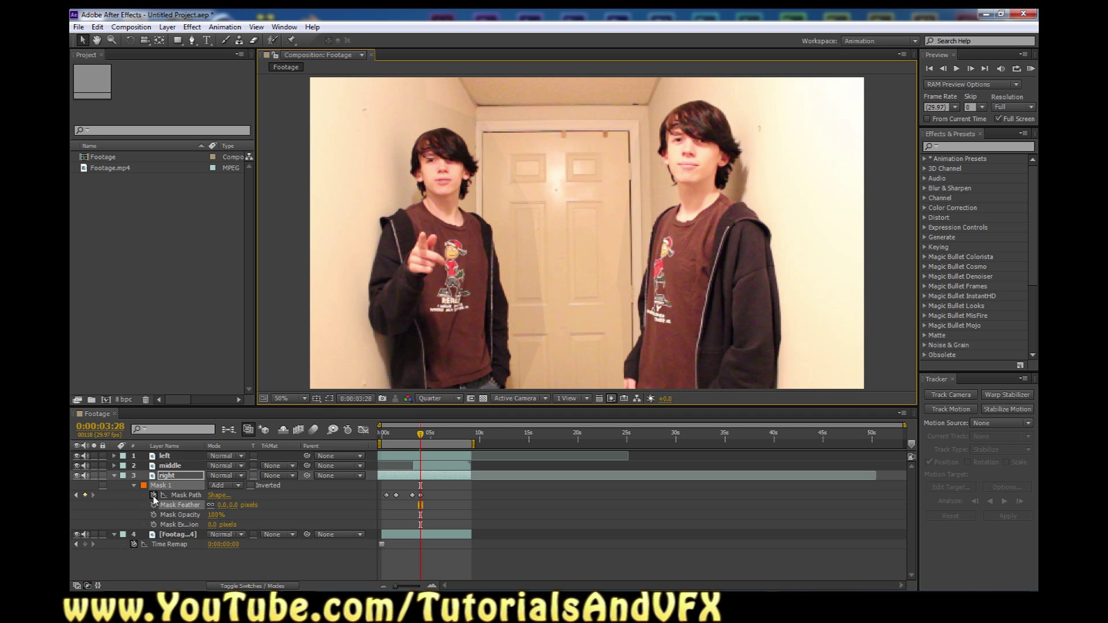
- Try a 20-pixel feather on the right layer's mask and compare the seam across the door with and without feathering
click(222, 505)
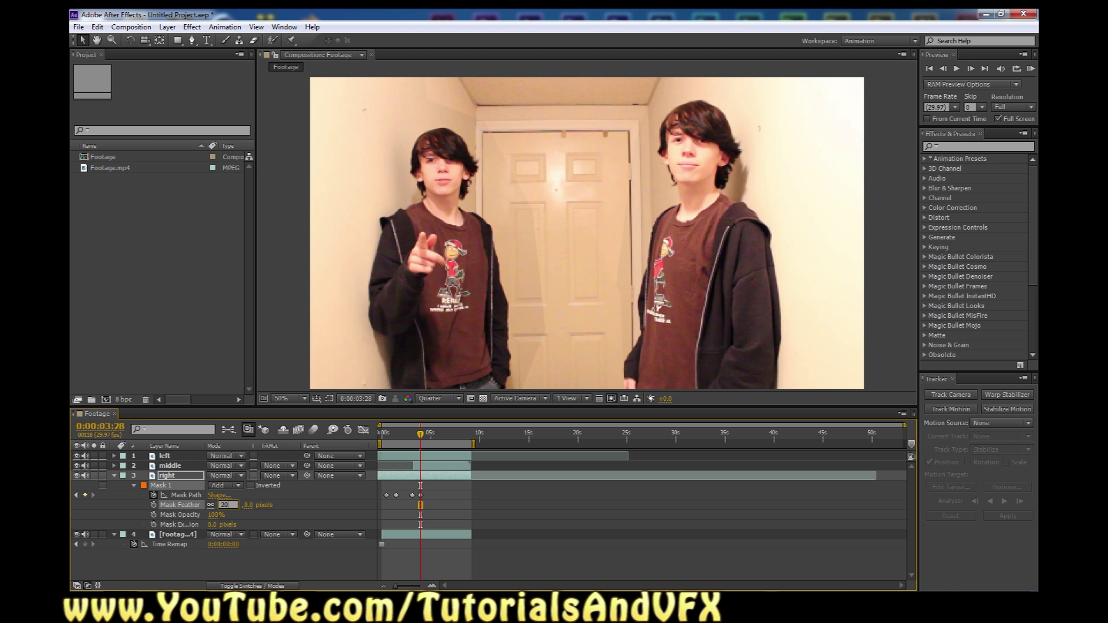
key(Return)
key(ctrl+z)
key(ctrl+z)
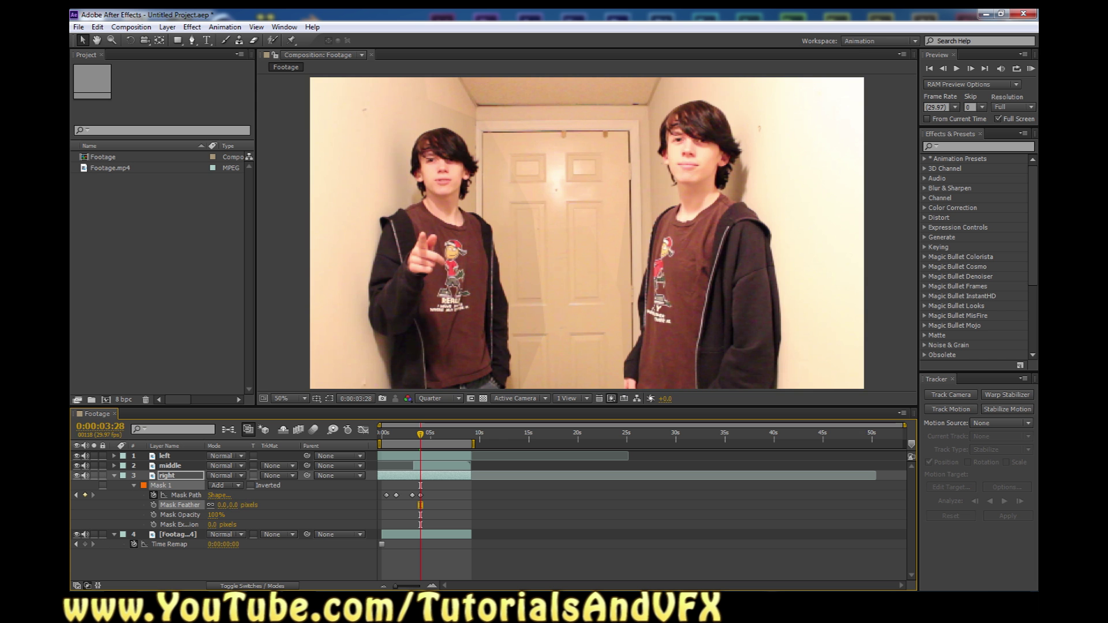
scroll(587, 234, up, 2)
key(period)
key(comma)
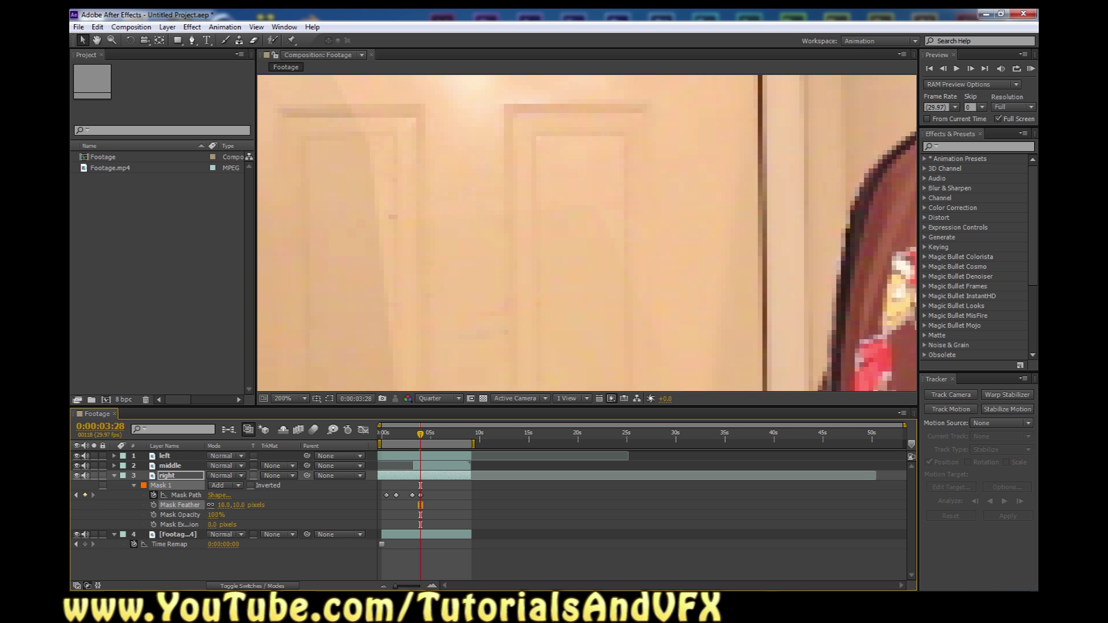
click(97, 40)
drag(415, 173, 320, 155)
click(83, 41)
drag(229, 505, 221, 505)
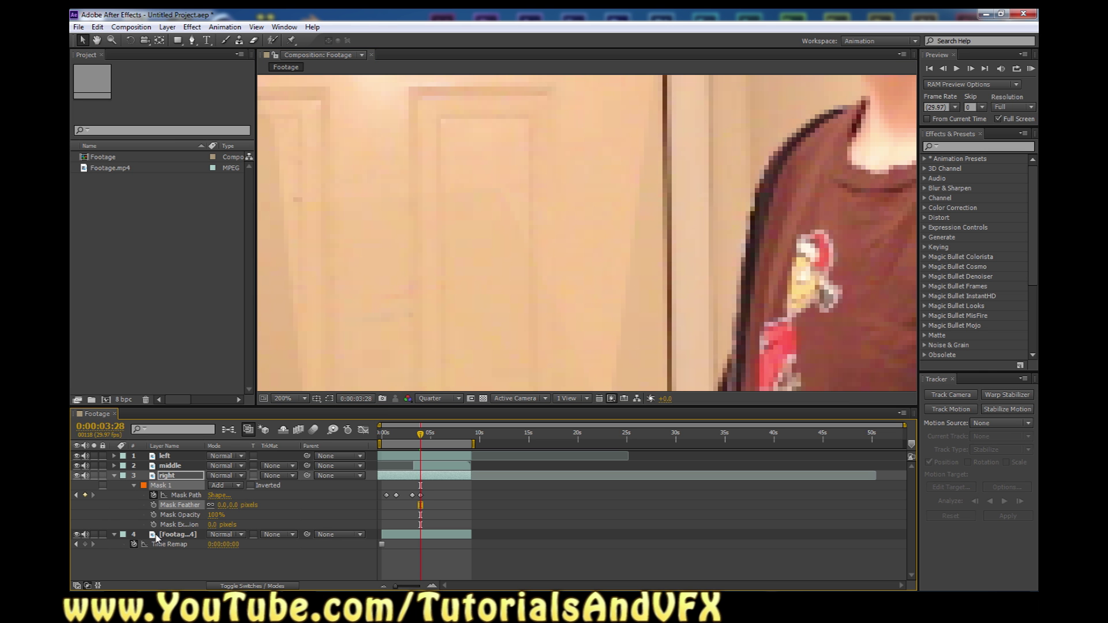
- Set the Mask Feather of the right layer's mask to 20 pixels
drag(223, 505, 238, 505)
scroll(587, 233, down, 4)
scroll(587, 233, up, 3)
key(comma)
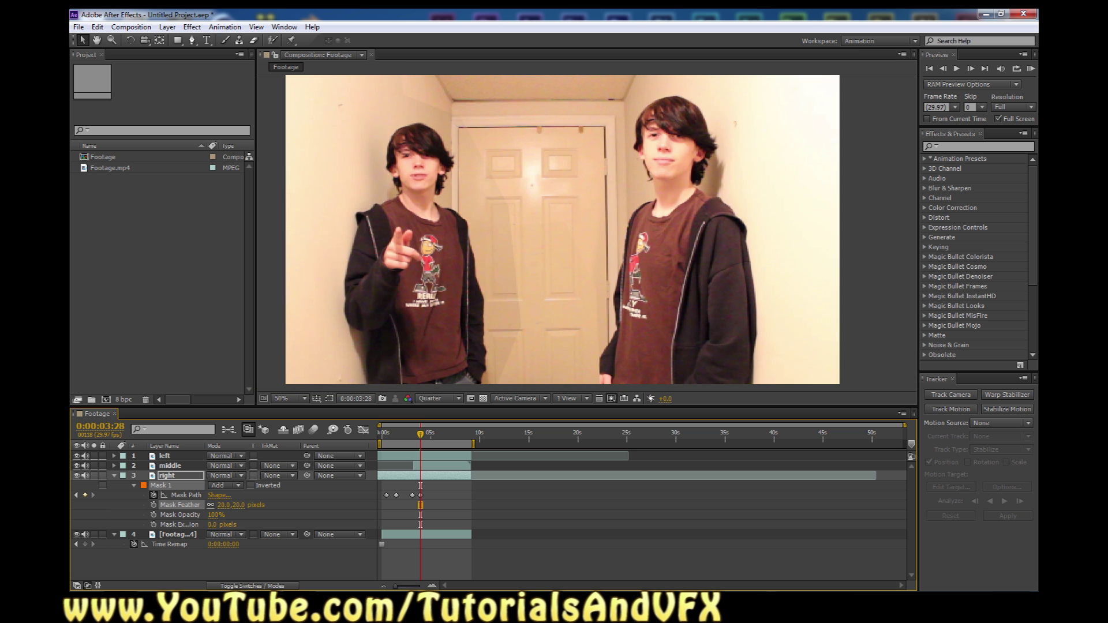
click(97, 40)
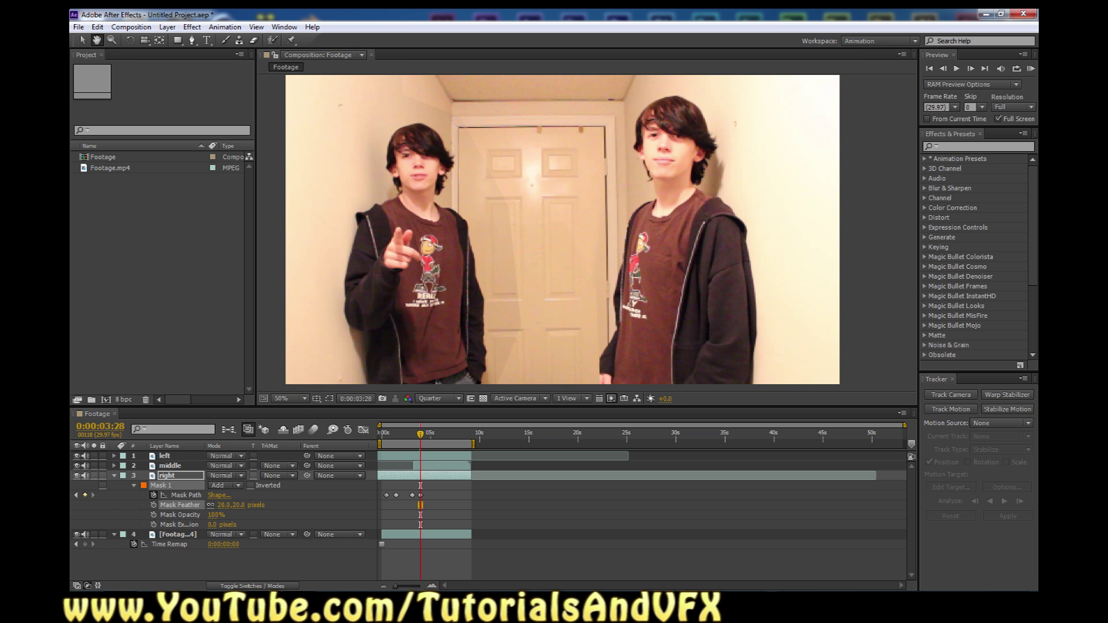
mouse_move(542, 230)
mouse_down()
mouse_move(582, 200)
mouse_move(537, 223)
mouse_up()
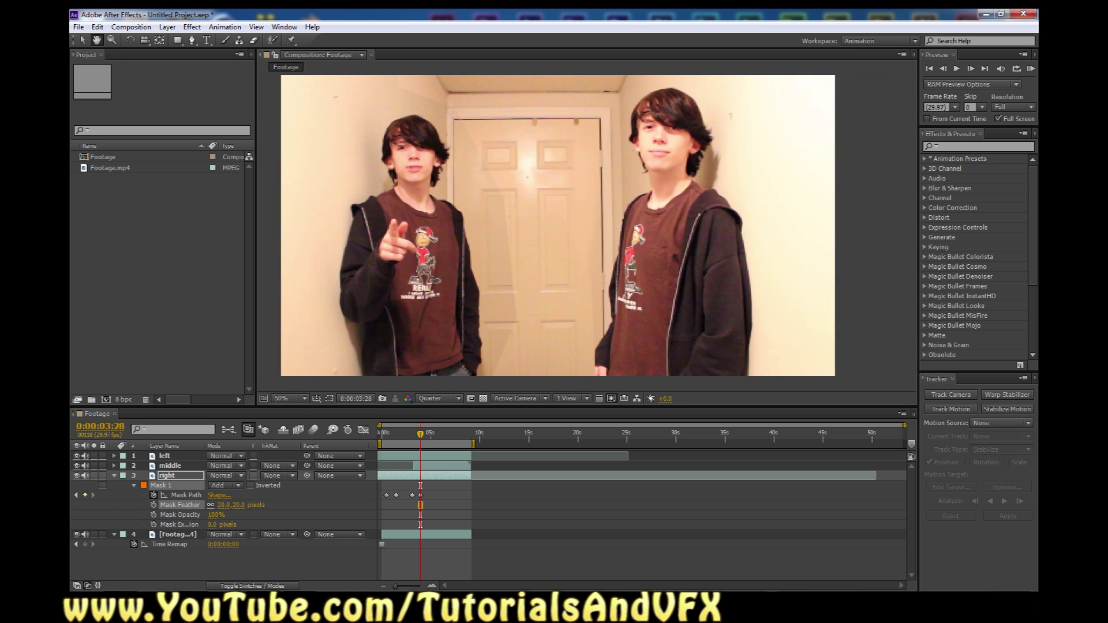
click(82, 40)
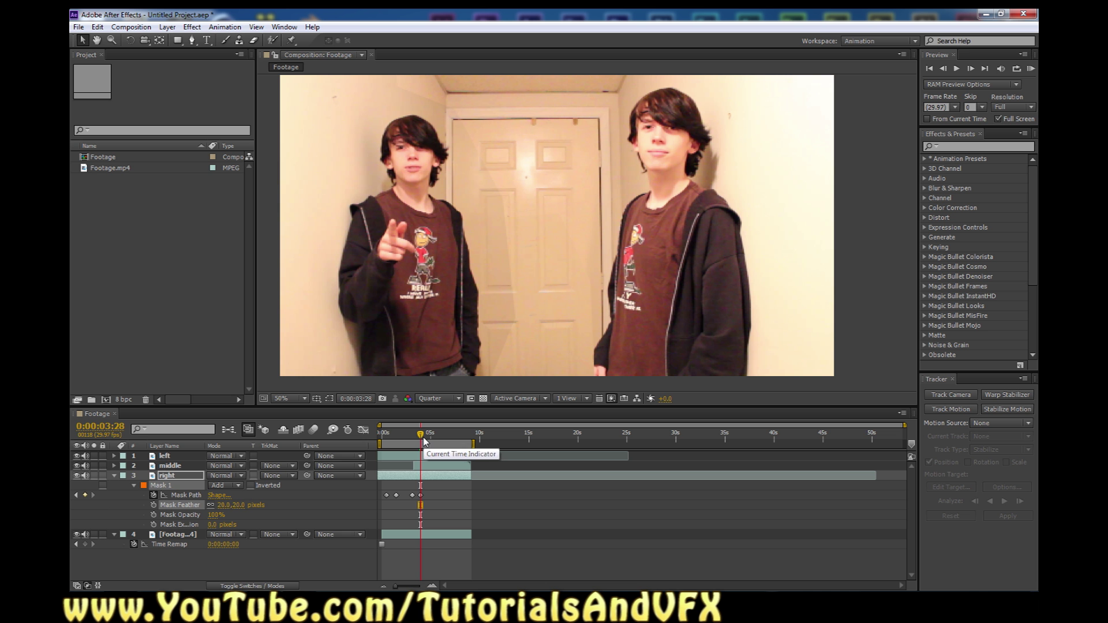
- Collapse the right layer and reveal all mask properties of the left layer at 0:00:00:00
click(166, 455)
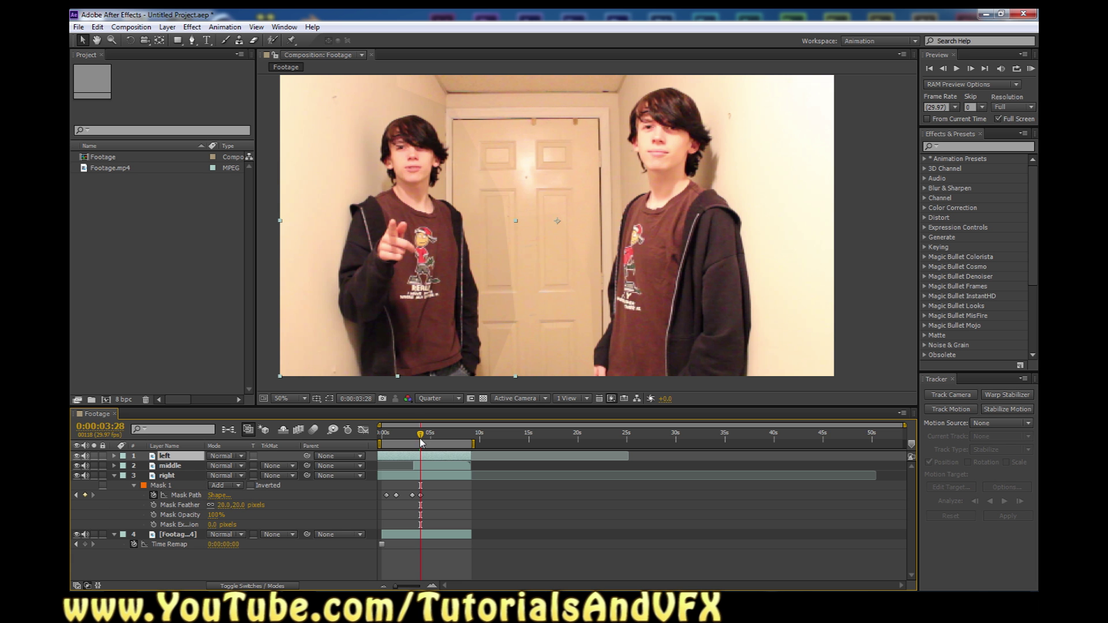
drag(420, 436, 377, 445)
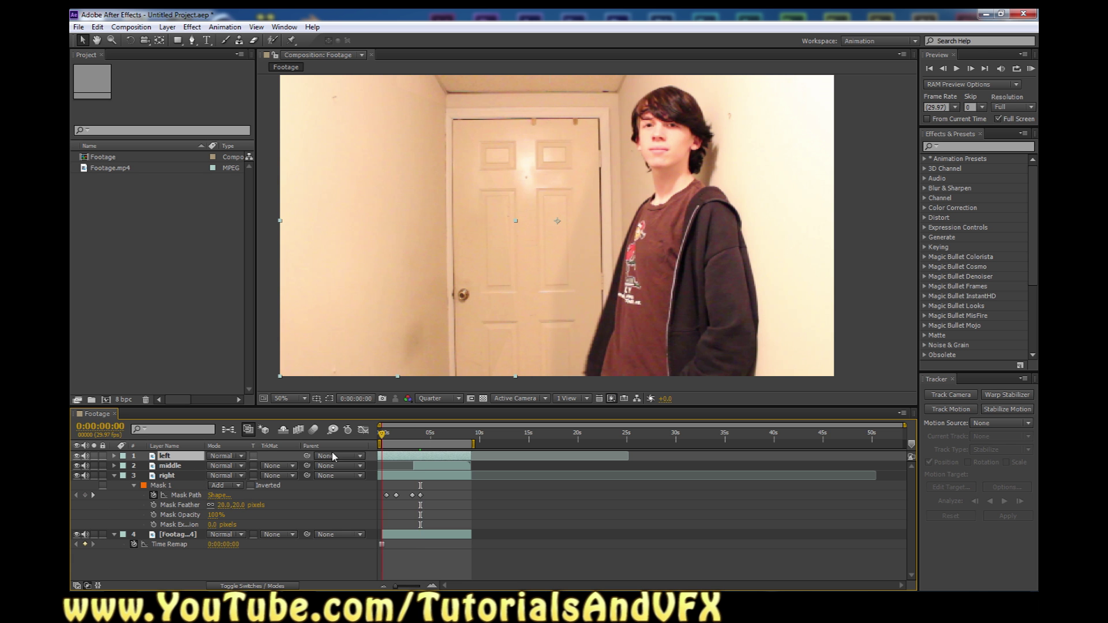
click(116, 477)
key(m)
key(m)
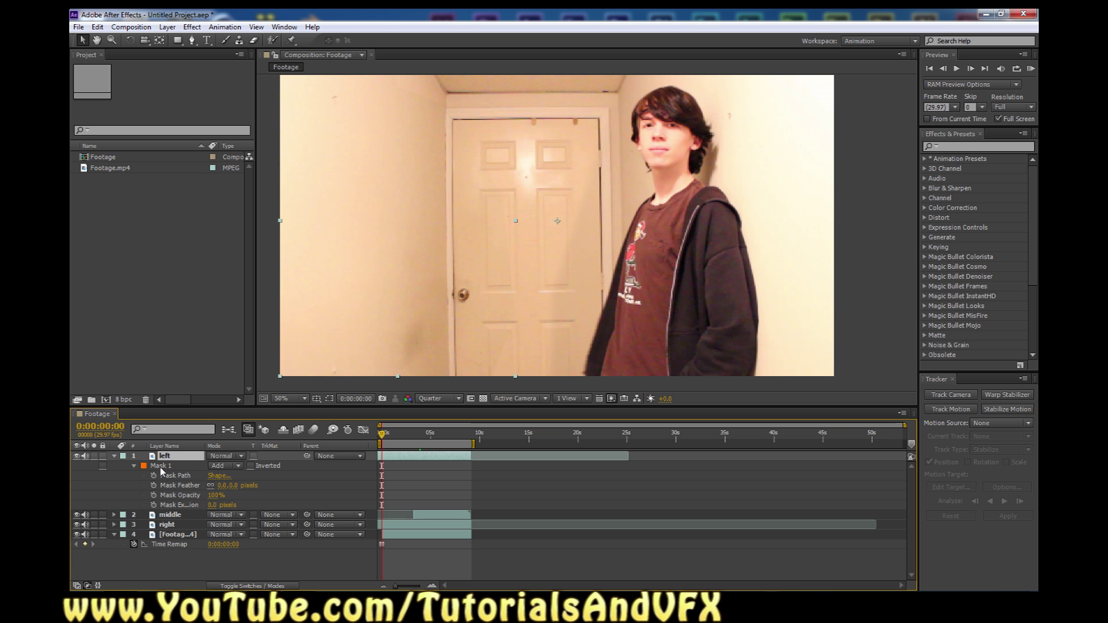
key(space)
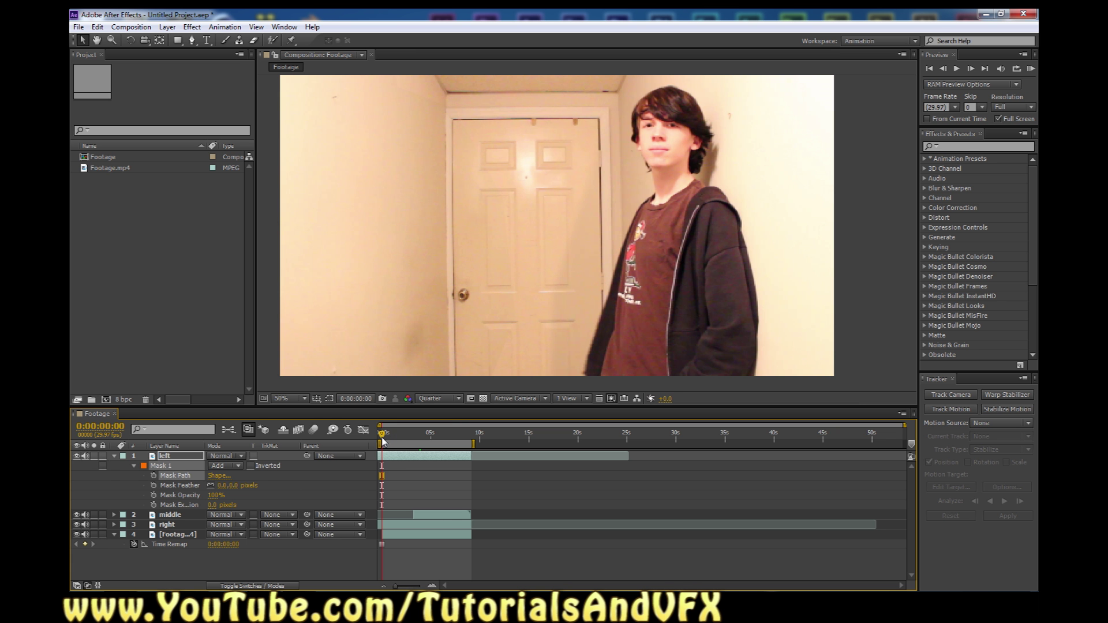
- Check the left person's entrance, return to 0:00:00:00, and show the mask paths in the composition view
scroll(587, 233, down, 1)
scroll(587, 233, up, 1)
scroll(586, 233, down, 1)
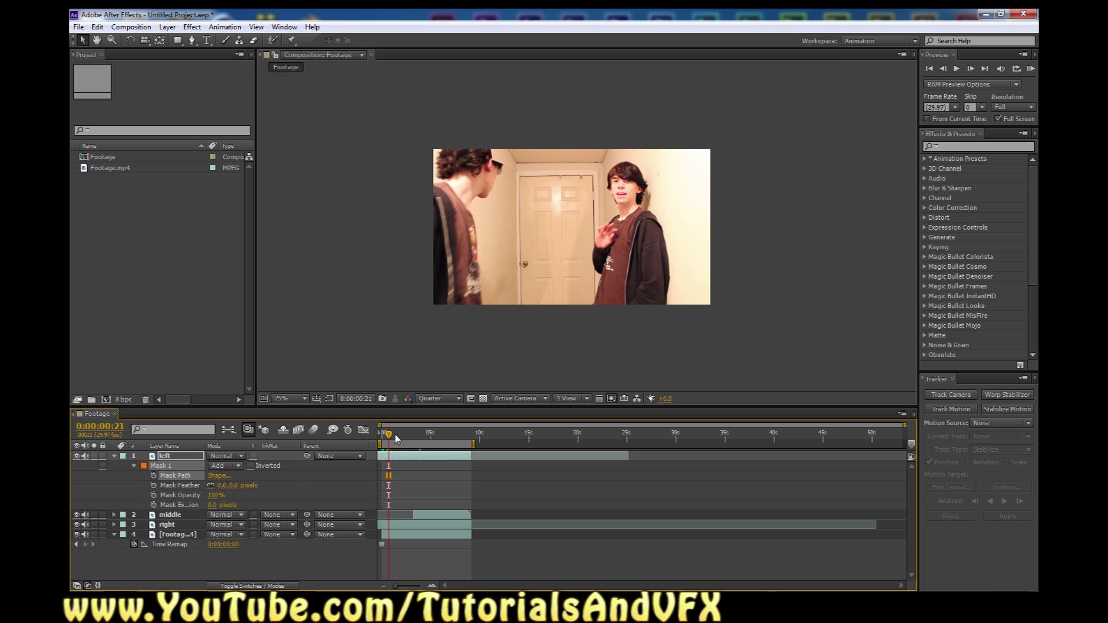
drag(392, 435, 291, 446)
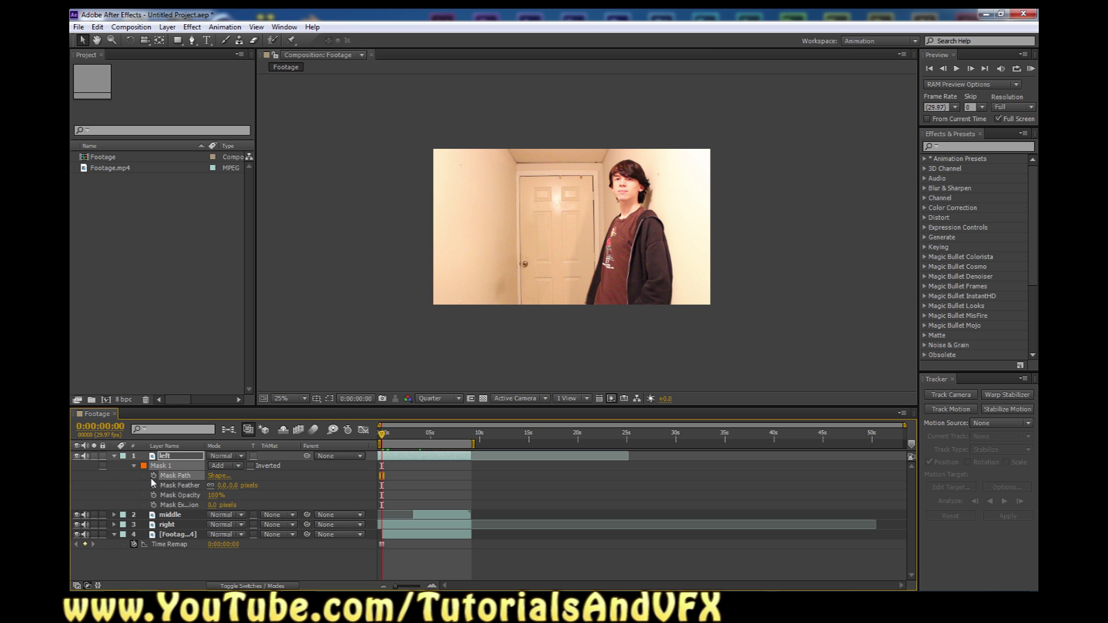
click(329, 398)
- Start Mask Path keyframing on the left layer at 0:00:00:00 and move the upper inner-edge point up and outward past the frame edge
drag(544, 215, 562, 206)
key(ctrl+z)
click(492, 159)
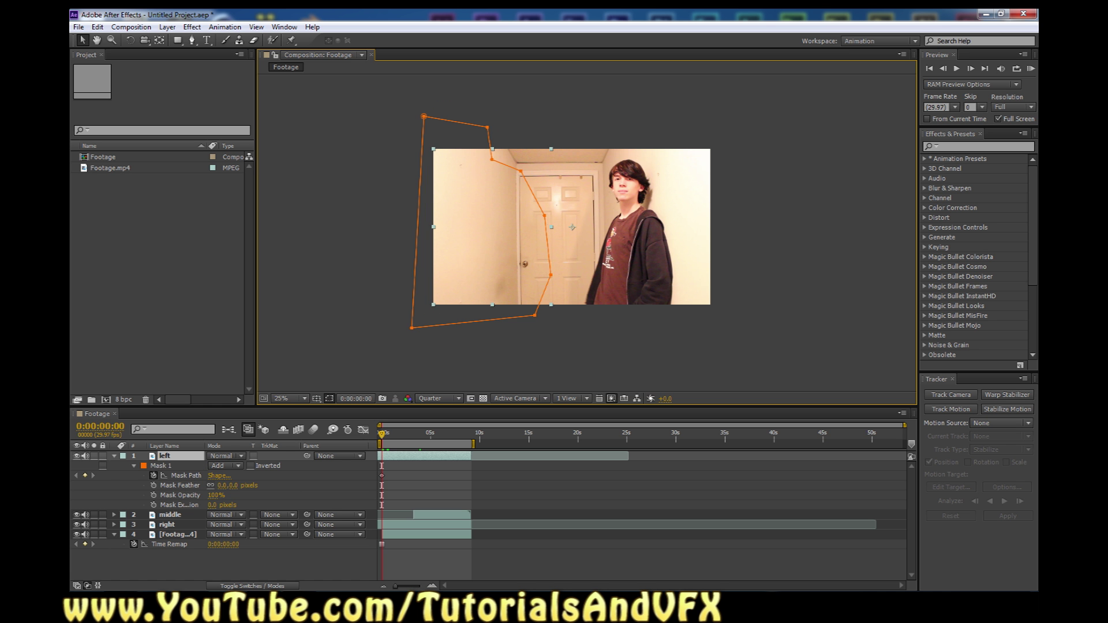
drag(491, 159, 512, 146)
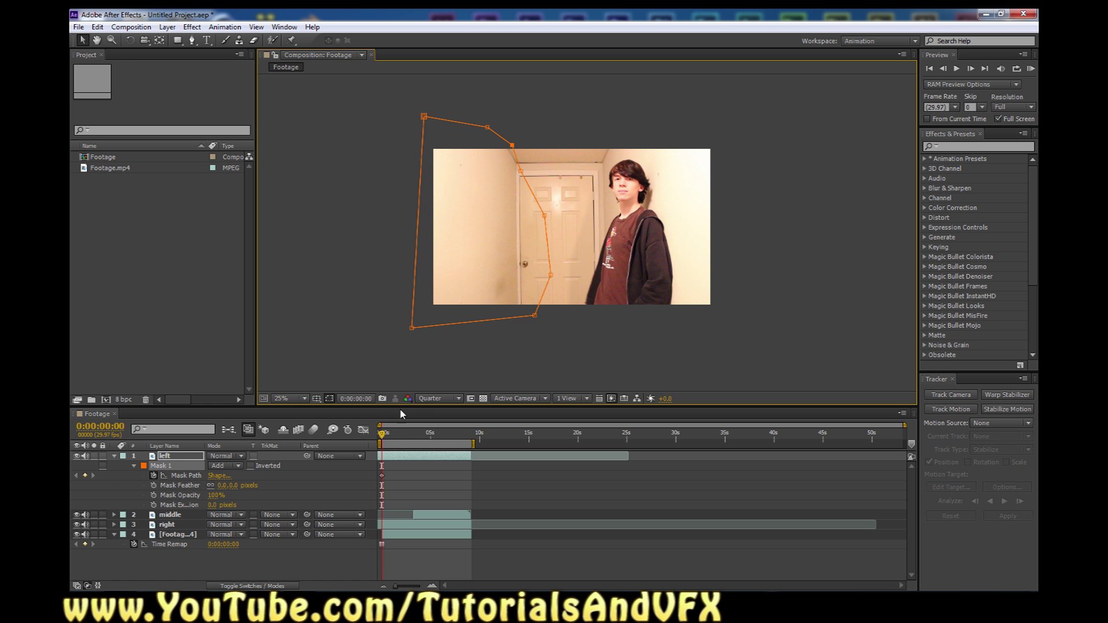
- At 0:00:01:14, move the left mask's inner-edge point beside the person's head outward and check the motion up to 0:00:03:14
drag(382, 434, 396, 437)
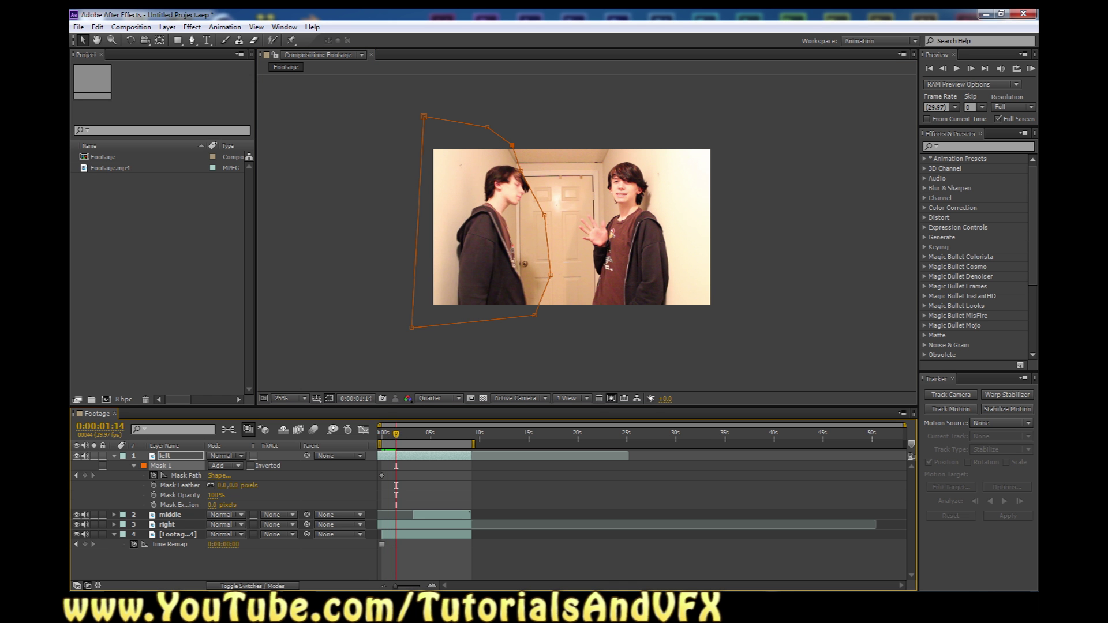
drag(520, 171, 525, 171)
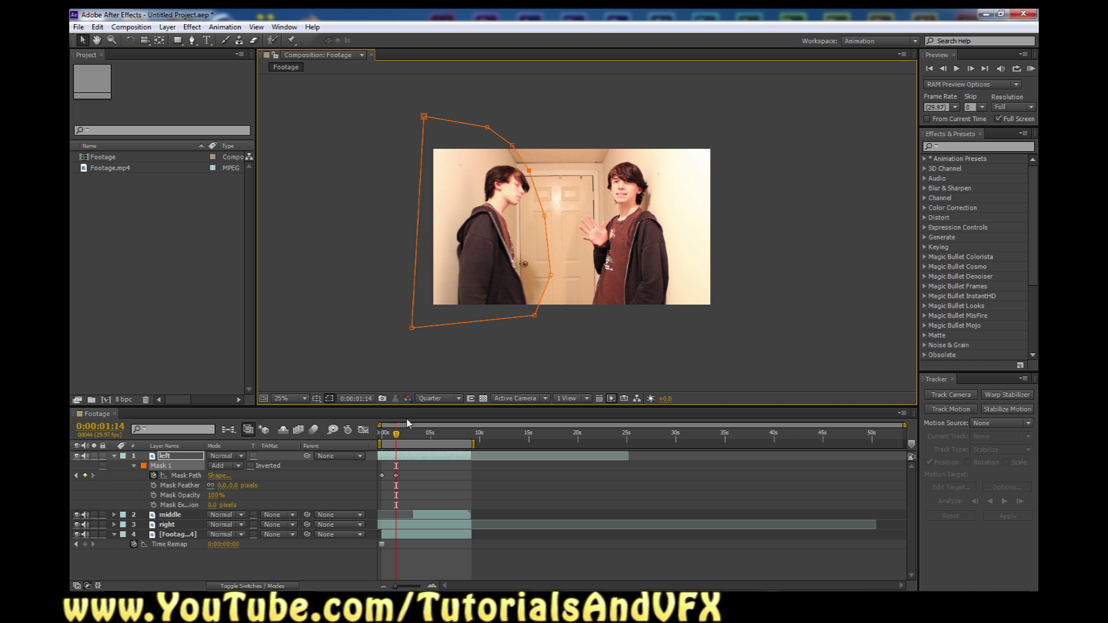
click(396, 435)
mouse_move(396, 436)
mouse_down()
mouse_move(420, 434)
mouse_move(415, 443)
mouse_up()
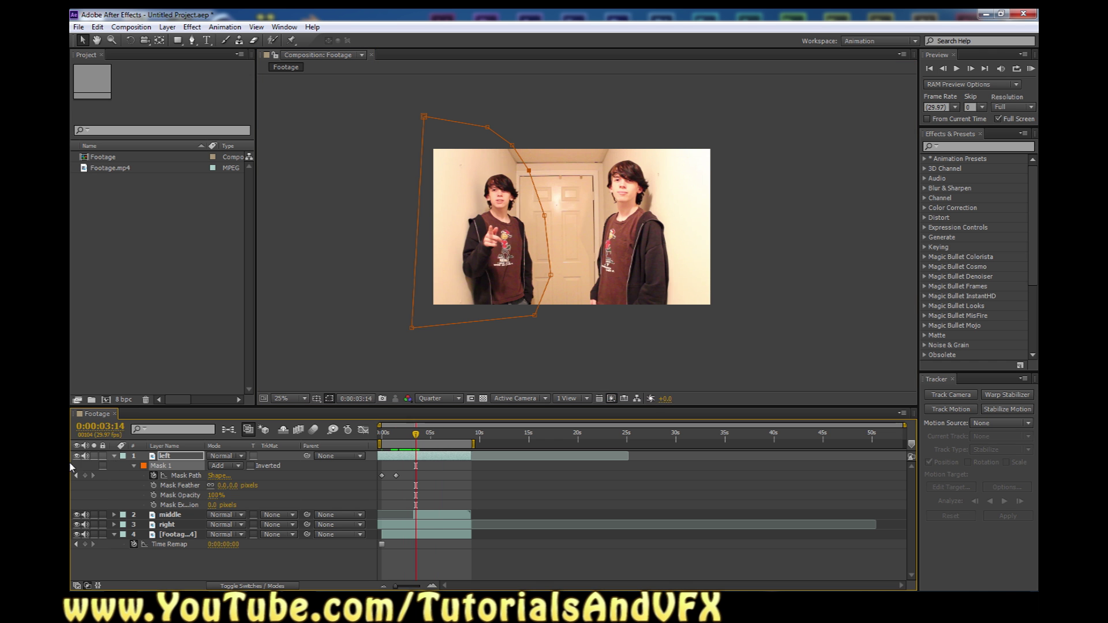
- Go to 0:00:06:16, where the middle person meets the left mask's edge, and collapse Mask 1 on the left layer
click(181, 512)
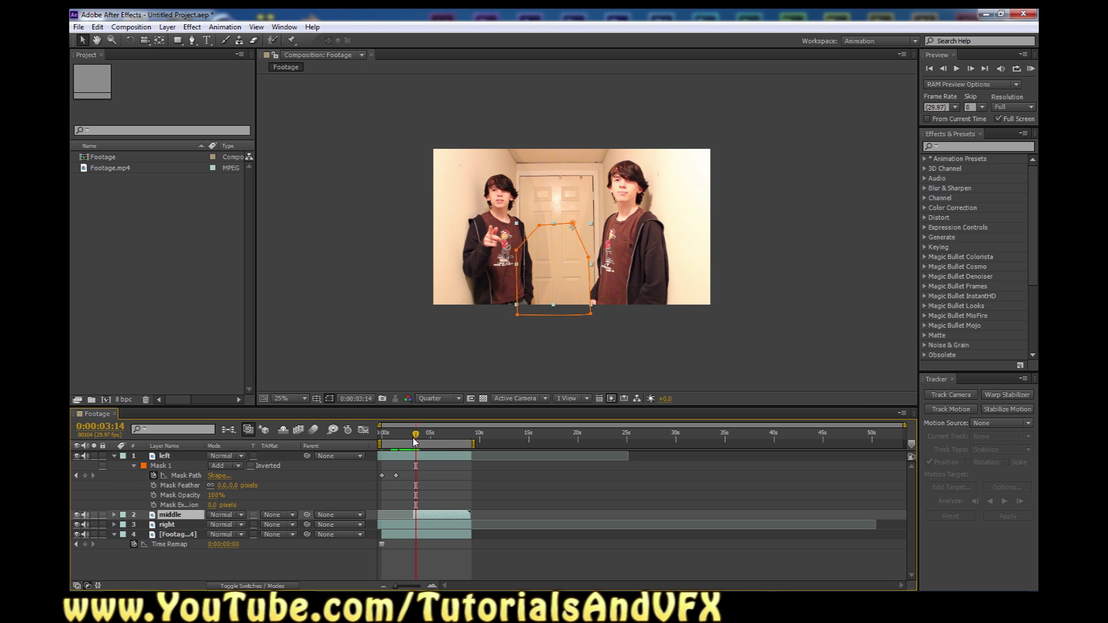
drag(416, 442, 445, 441)
scroll(572, 224, up, 1)
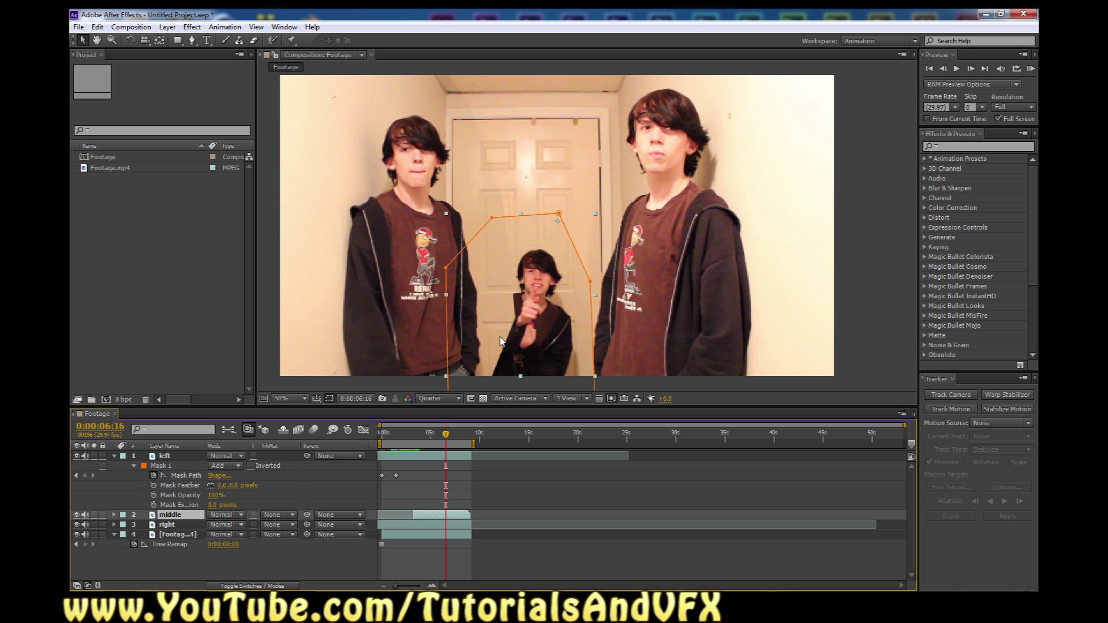
click(167, 456)
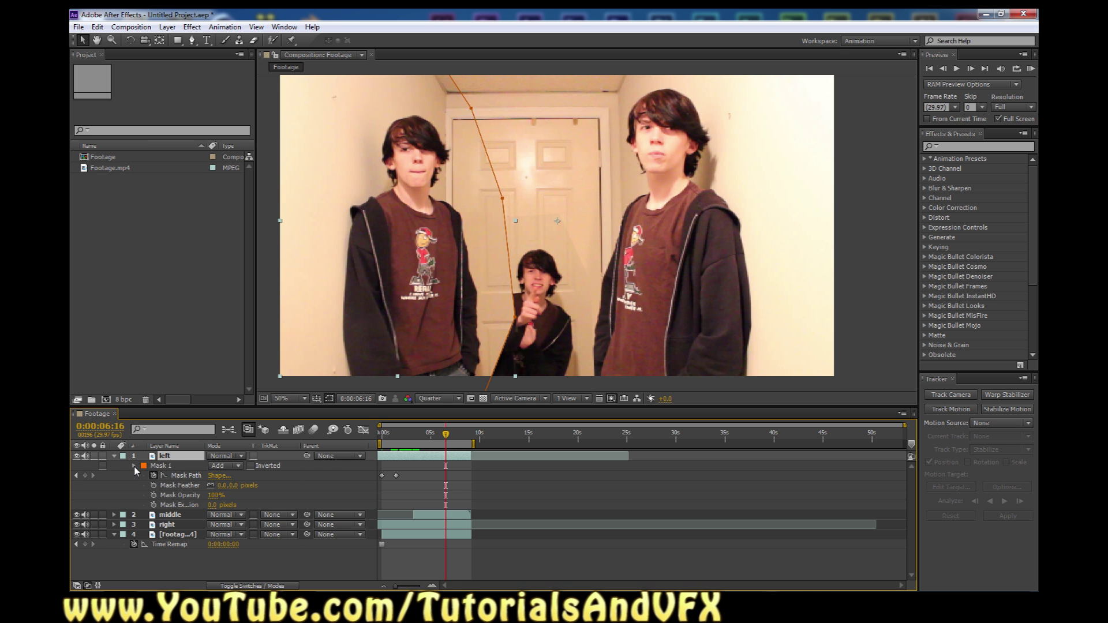
click(134, 465)
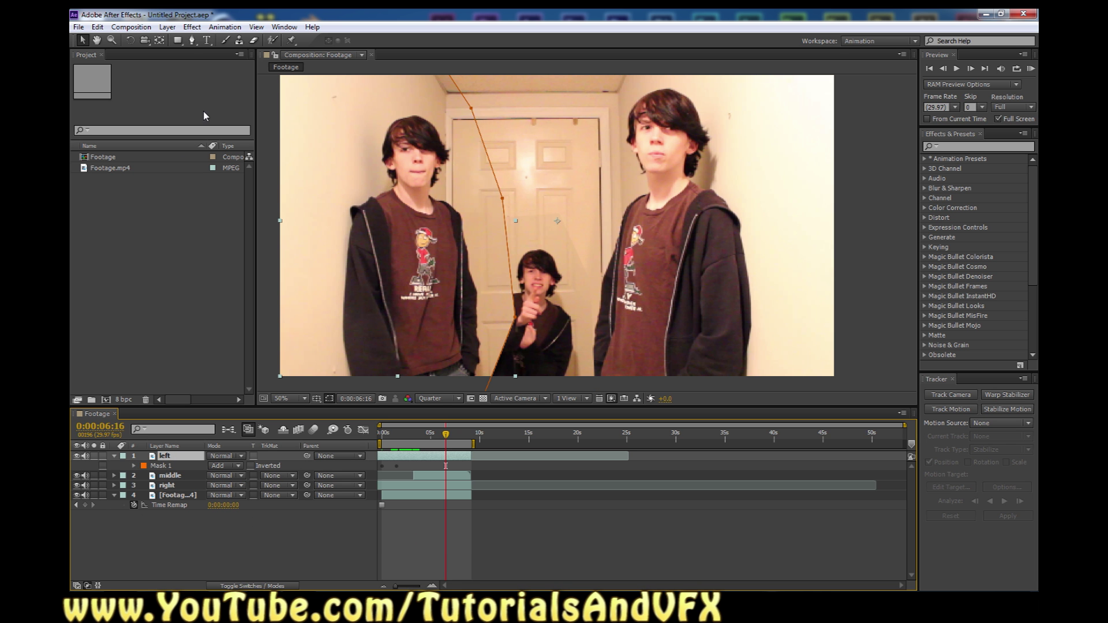
- On the left layer, trace the left person's jacket edge with the Pen tool, from the hand at the frame's lower edge upward
click(192, 40)
scroll(587, 233, up, 1)
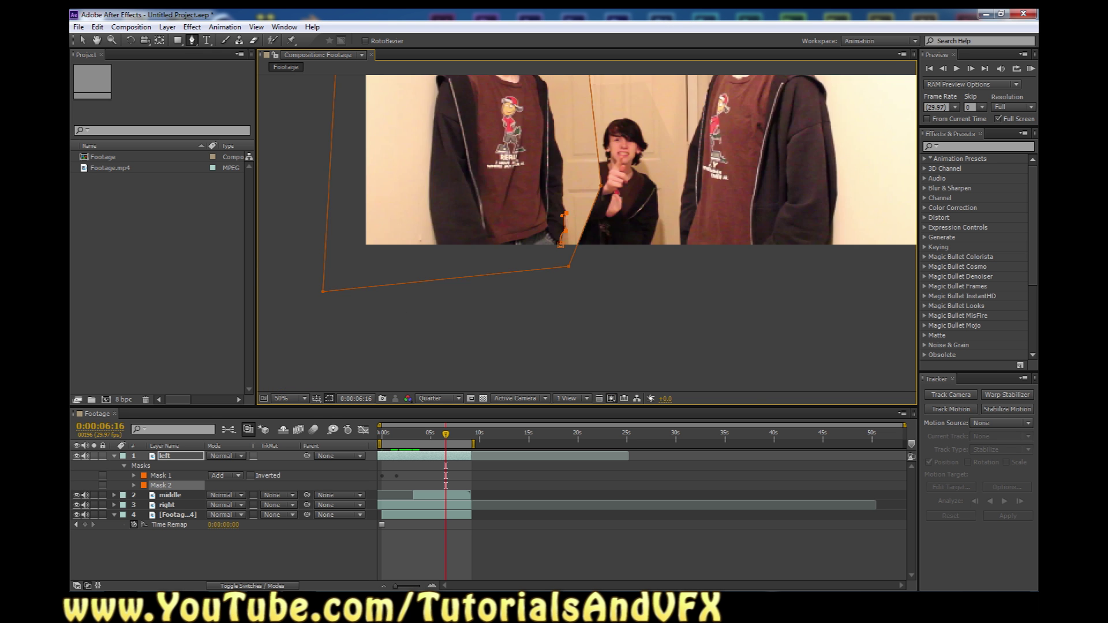
scroll(536, 103, up, 2)
key(comma)
scroll(587, 233, down, 1)
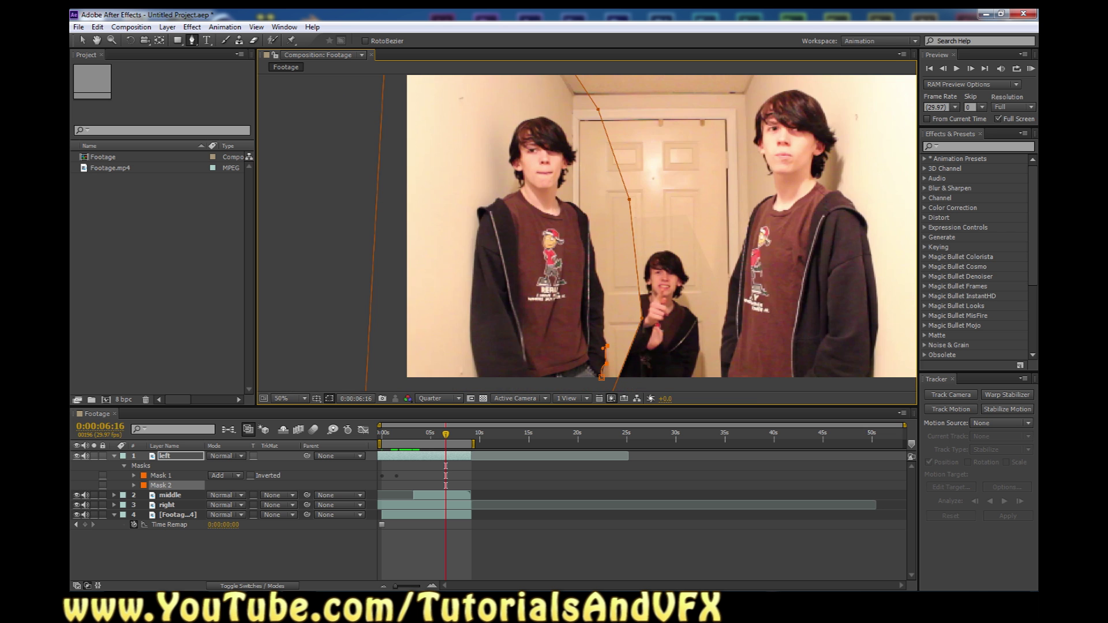
scroll(618, 354, up, 1)
scroll(574, 81, up, 1)
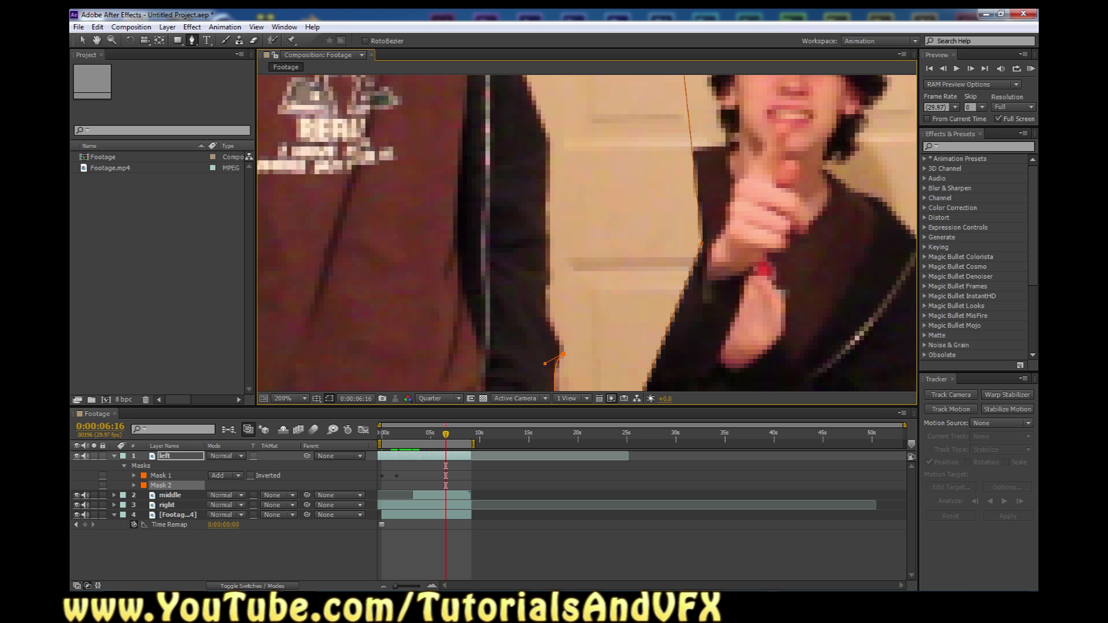
mouse_move(548, 265)
mouse_down()
mouse_move(559, 214)
mouse_move(547, 247)
mouse_up()
key(comma)
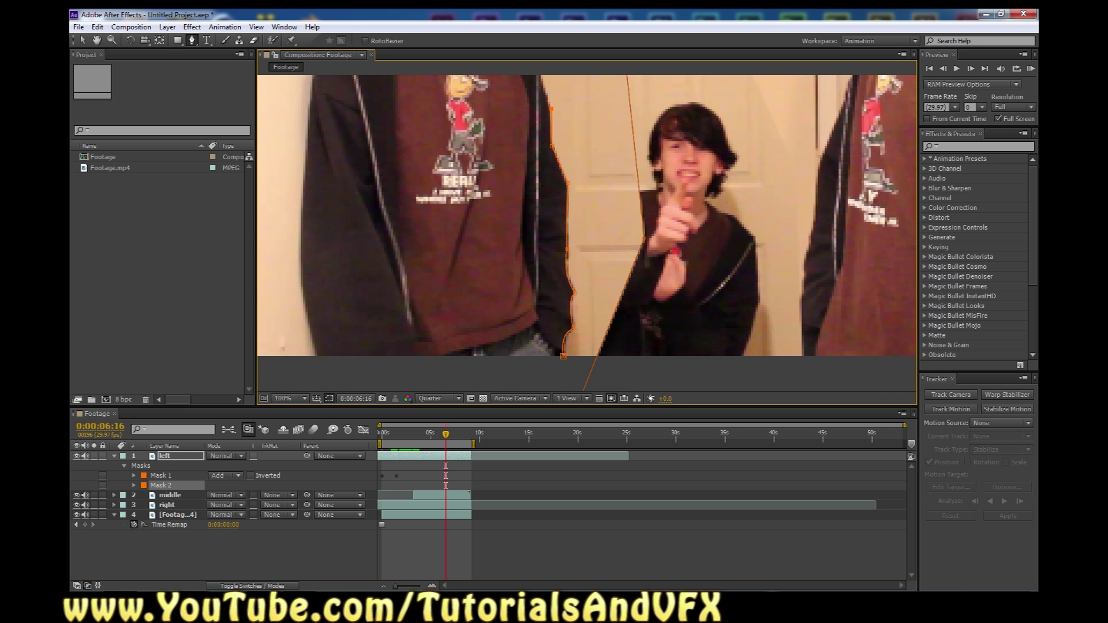
- Continue the new mask across the left half of the middle person and below the frame, closing it at its starting point
key(comma)
drag(568, 172, 617, 124)
click(658, 276)
click(624, 328)
click(574, 295)
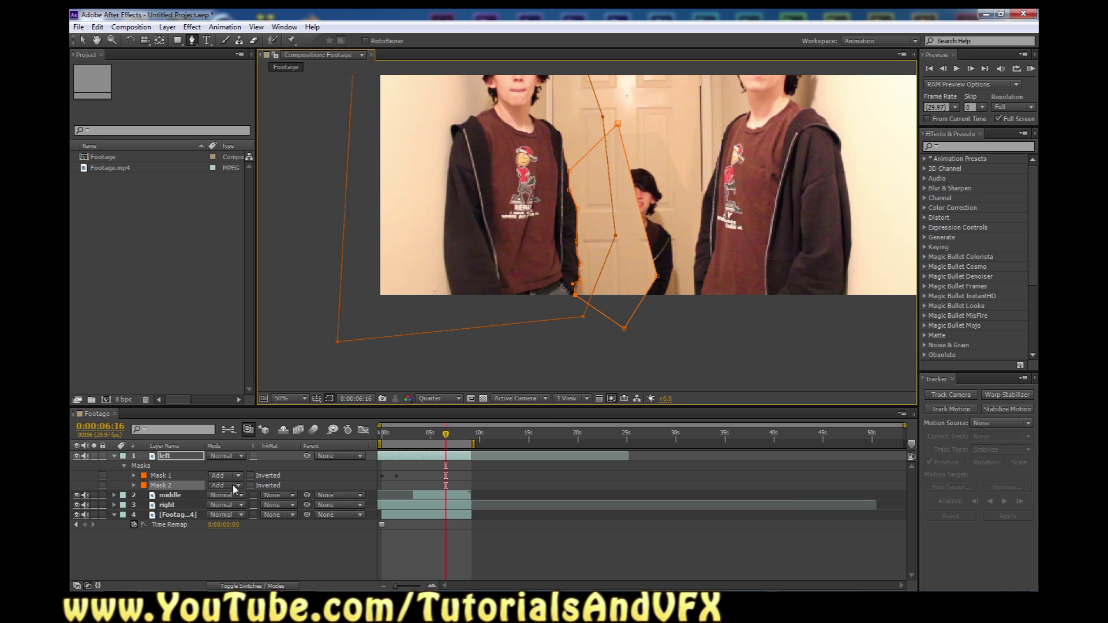
- Set Mask 2 on the left layer to Subtract and check the result without mask outlines back to 0:00:03:14
click(237, 485)
click(249, 526)
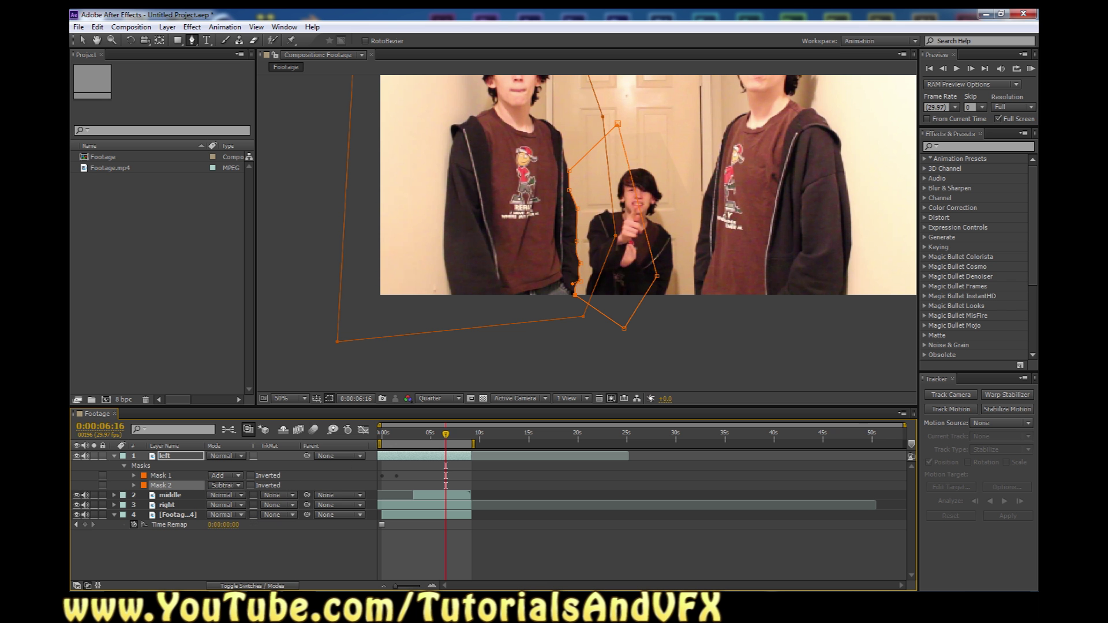
click(84, 40)
key(period)
click(330, 399)
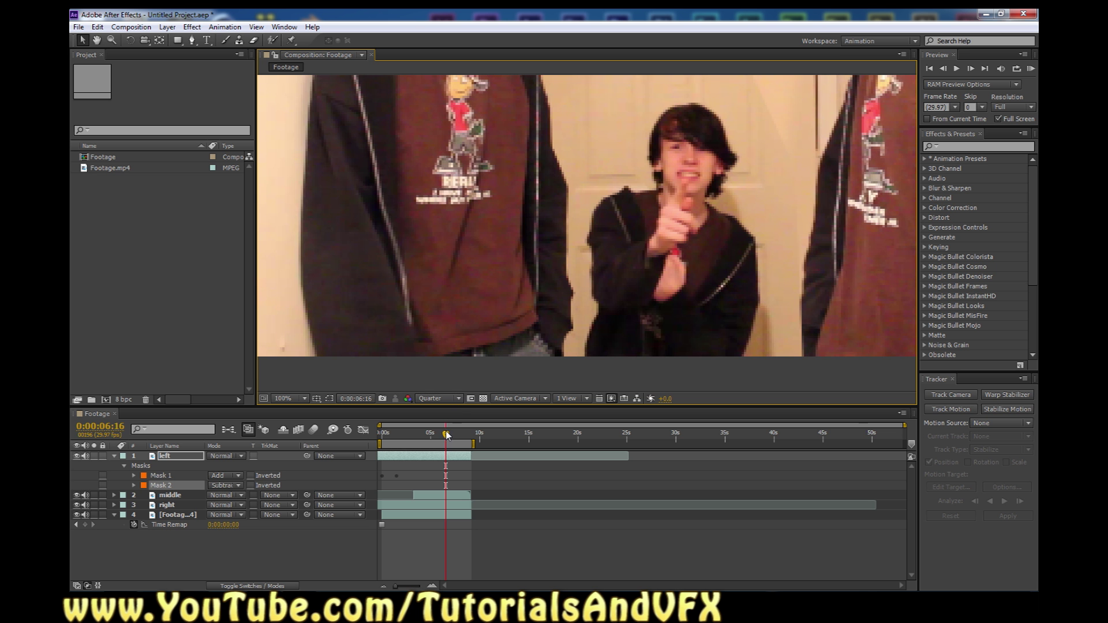
drag(446, 436, 408, 436)
key(comma)
key(space)
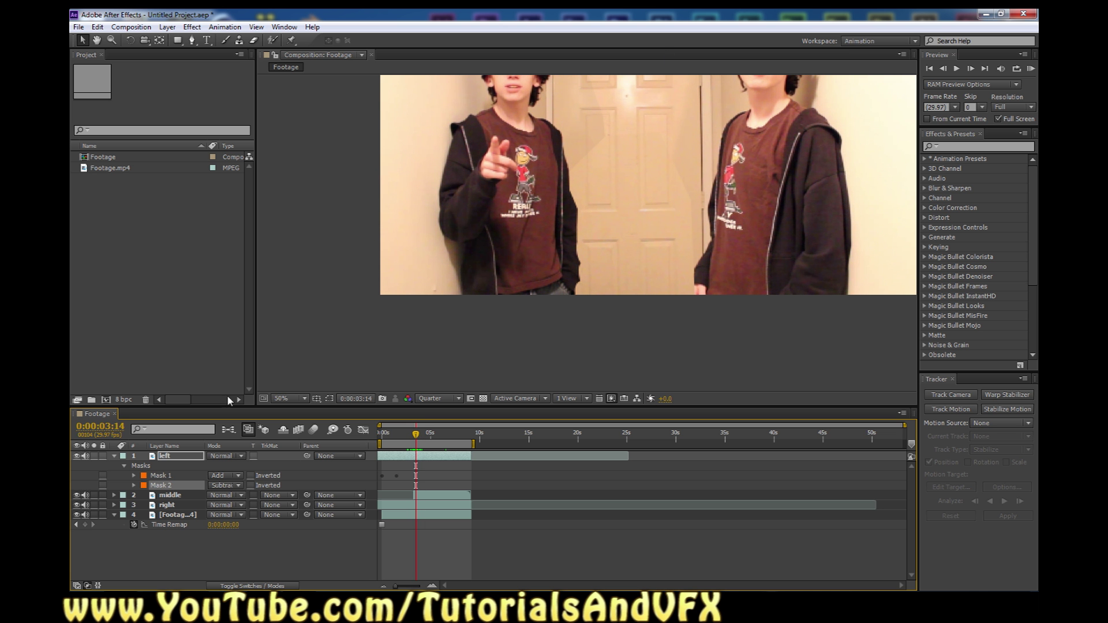
- Set the left layer's Mask 1 feather to 20 pixels
click(135, 475)
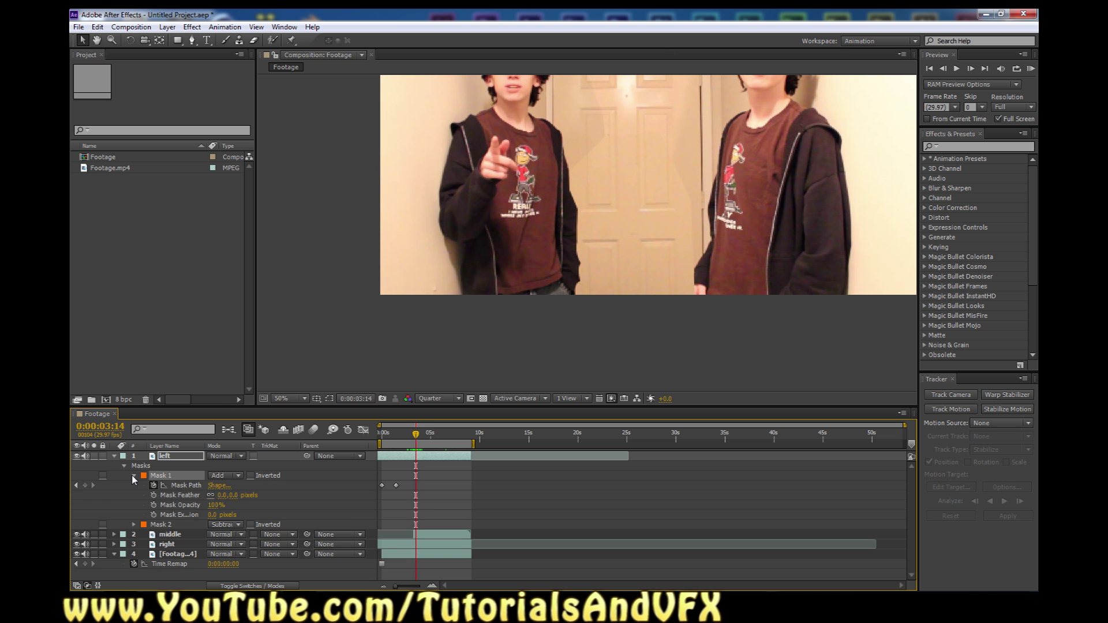
click(223, 495)
text(20)
click(218, 340)
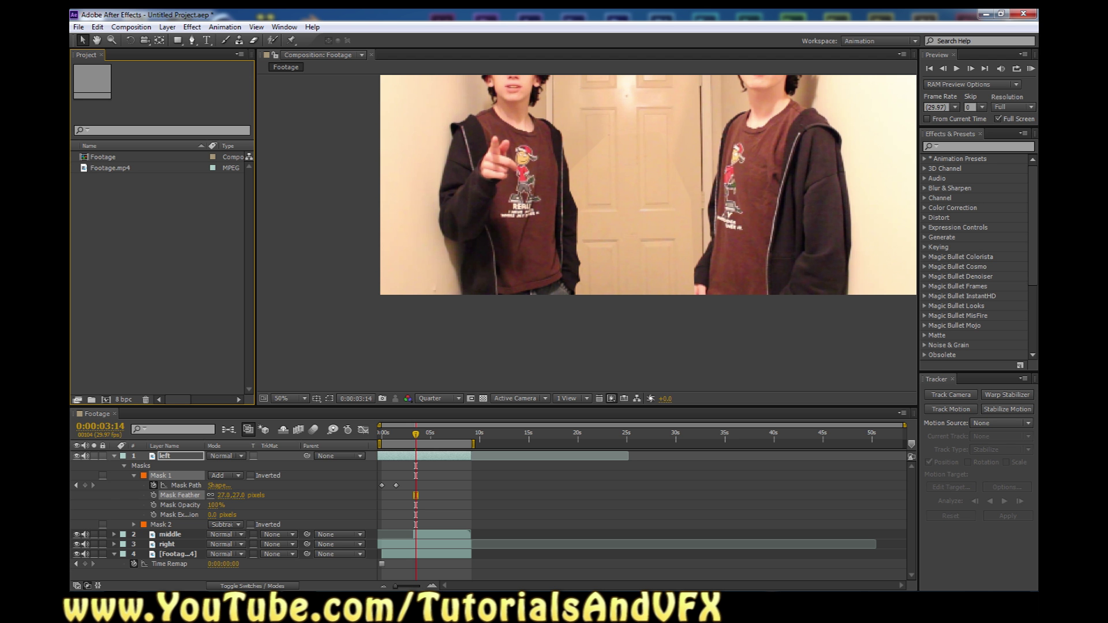
mouse_move(240, 495)
mouse_down()
mouse_move(216, 495)
mouse_move(233, 495)
mouse_up()
drag(239, 495, 236, 495)
click(224, 495)
text(20)
key(Return)
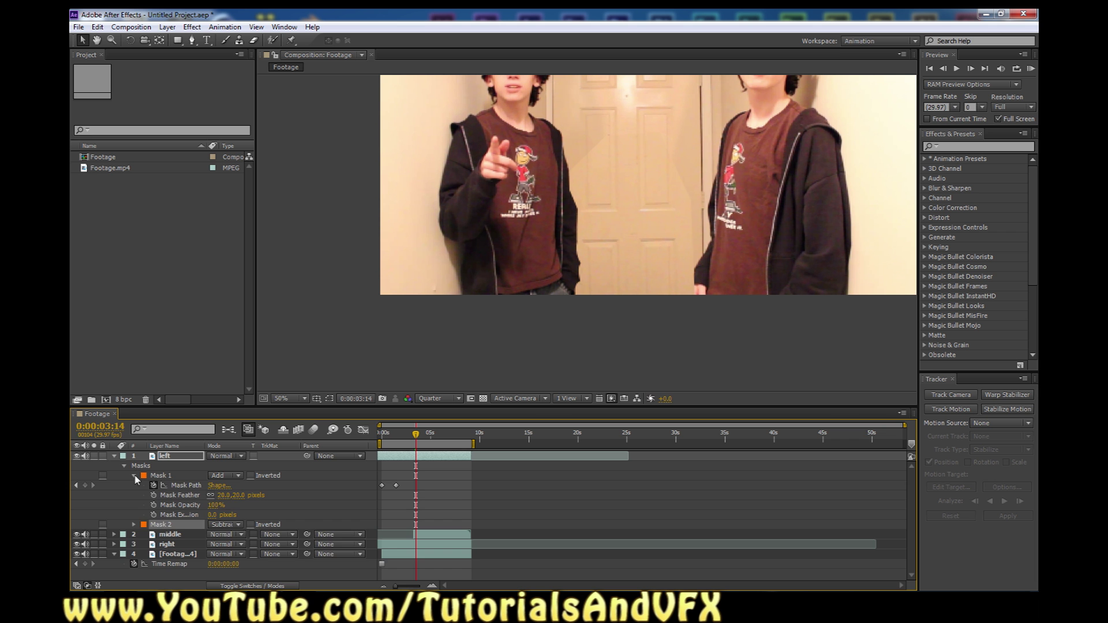
- Set the left layer's Mask 2 feather to 33 pixels and check the edge back at 0:00:02:18
click(135, 476)
click(133, 486)
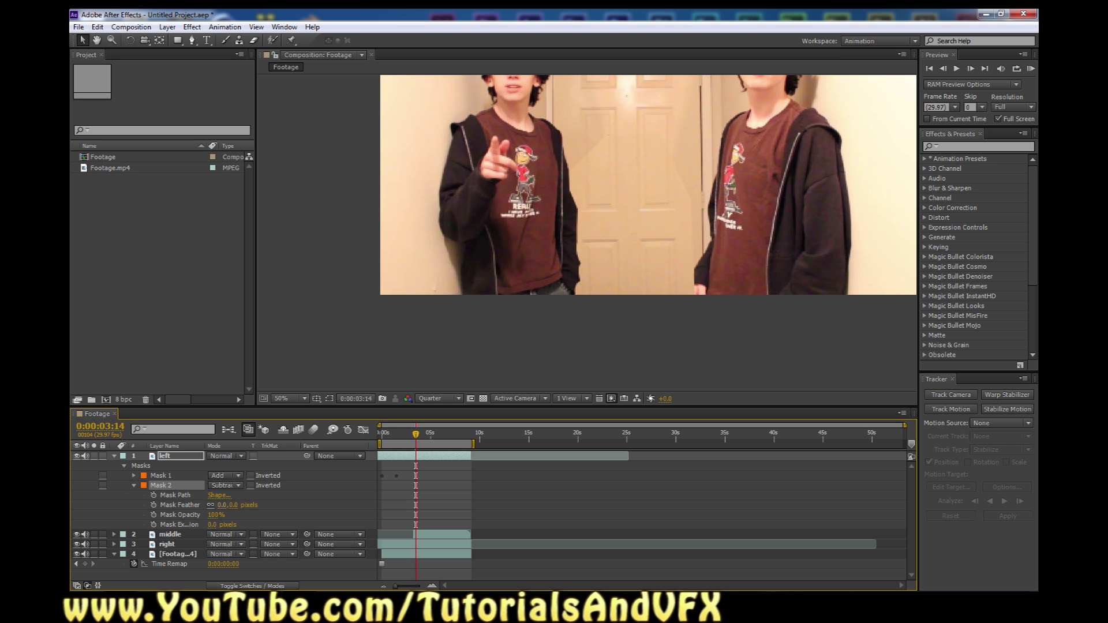
drag(222, 505, 232, 504)
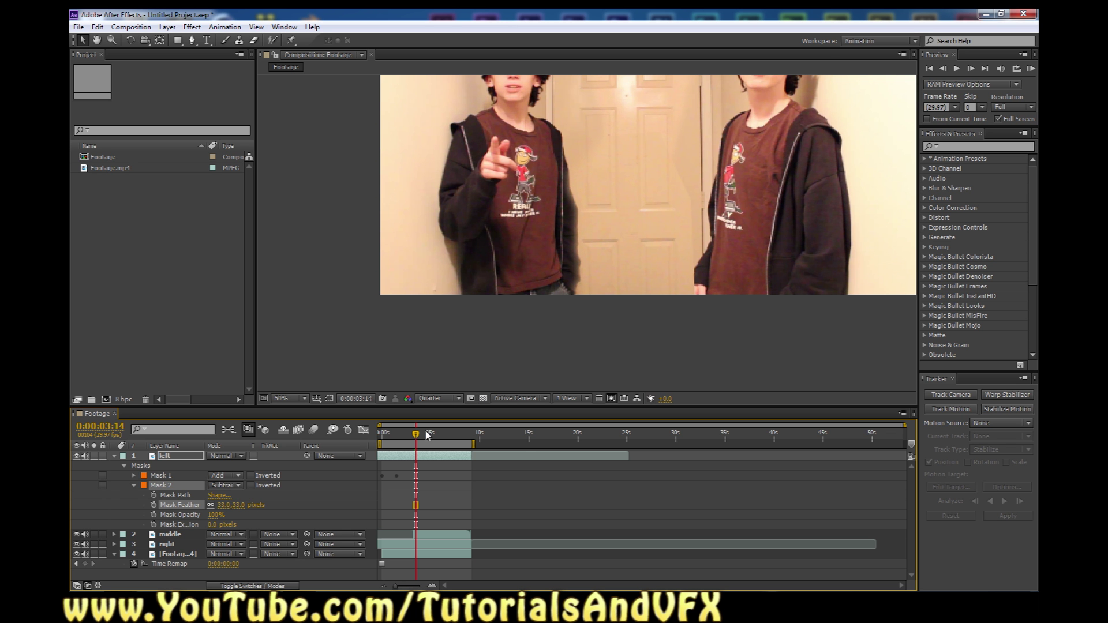
drag(417, 442, 397, 442)
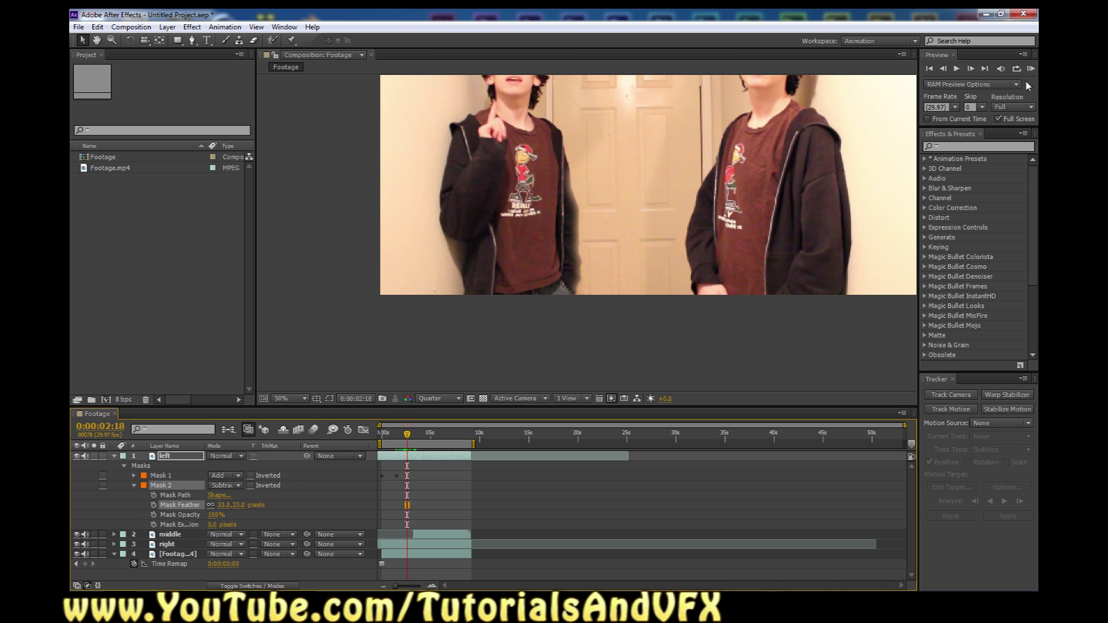
- Set the RAM preview resolution to Third and reduce the left layer's Mask 2 feather to 4 pixels
click(1030, 107)
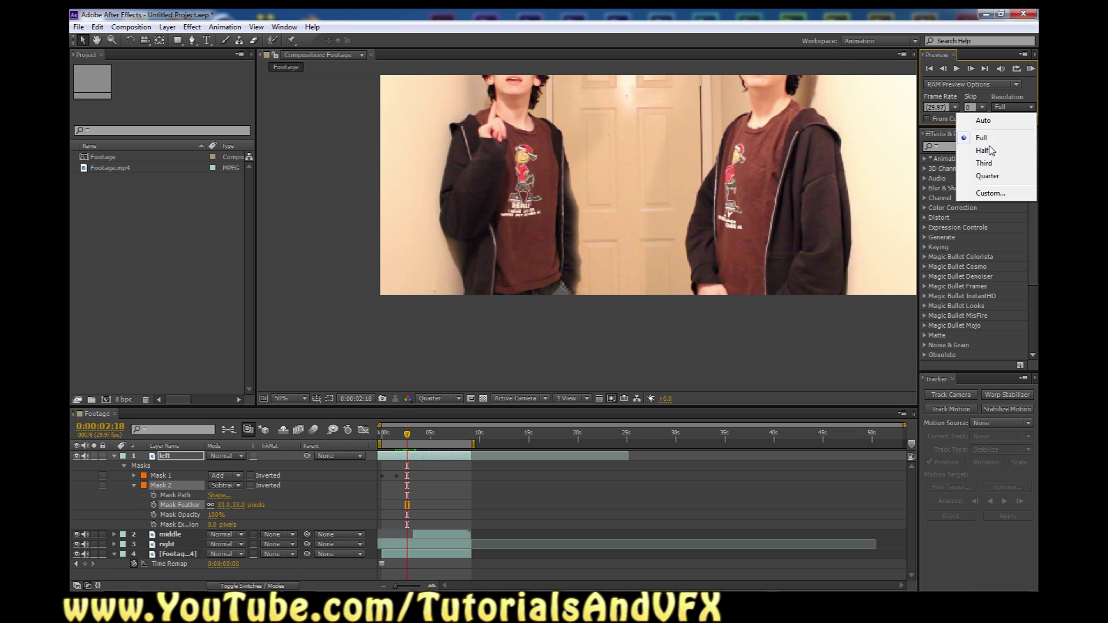
click(984, 163)
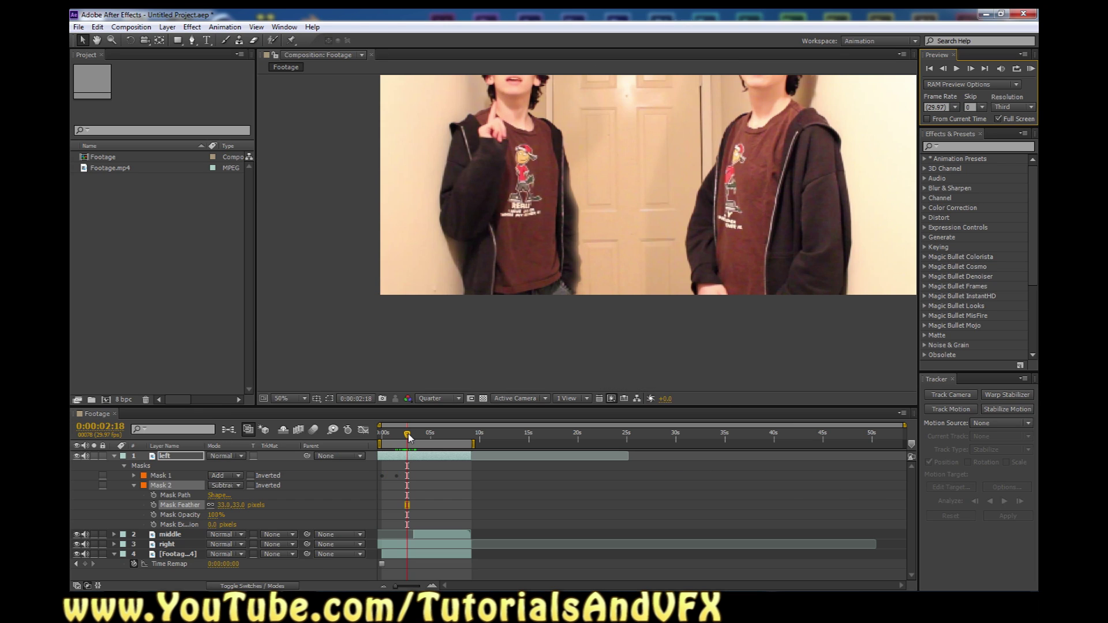
drag(409, 437, 420, 439)
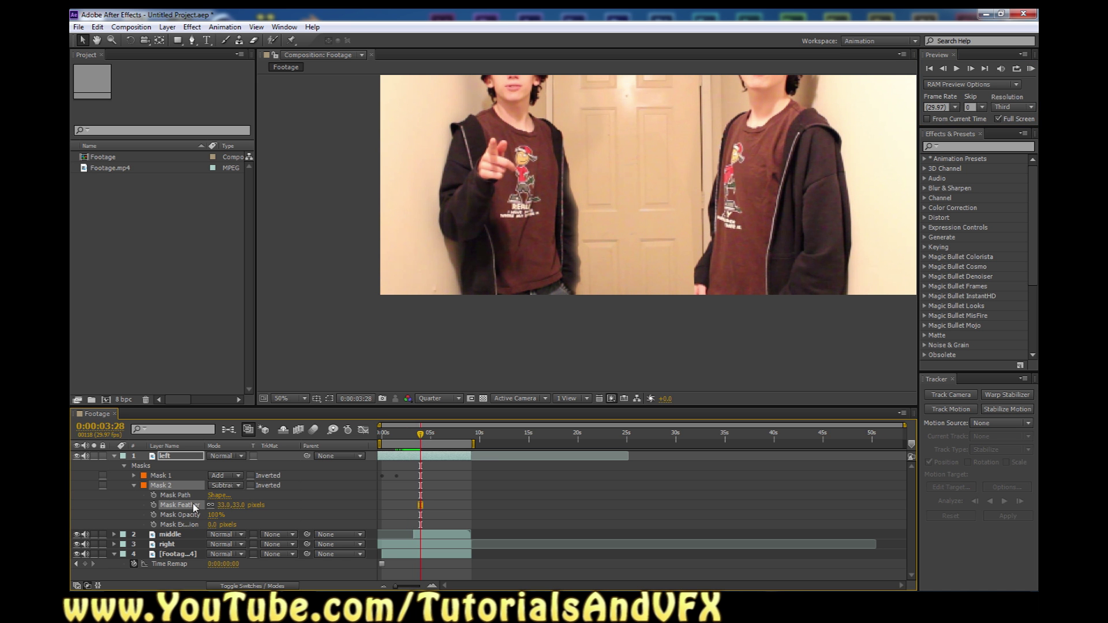
drag(223, 505, 209, 506)
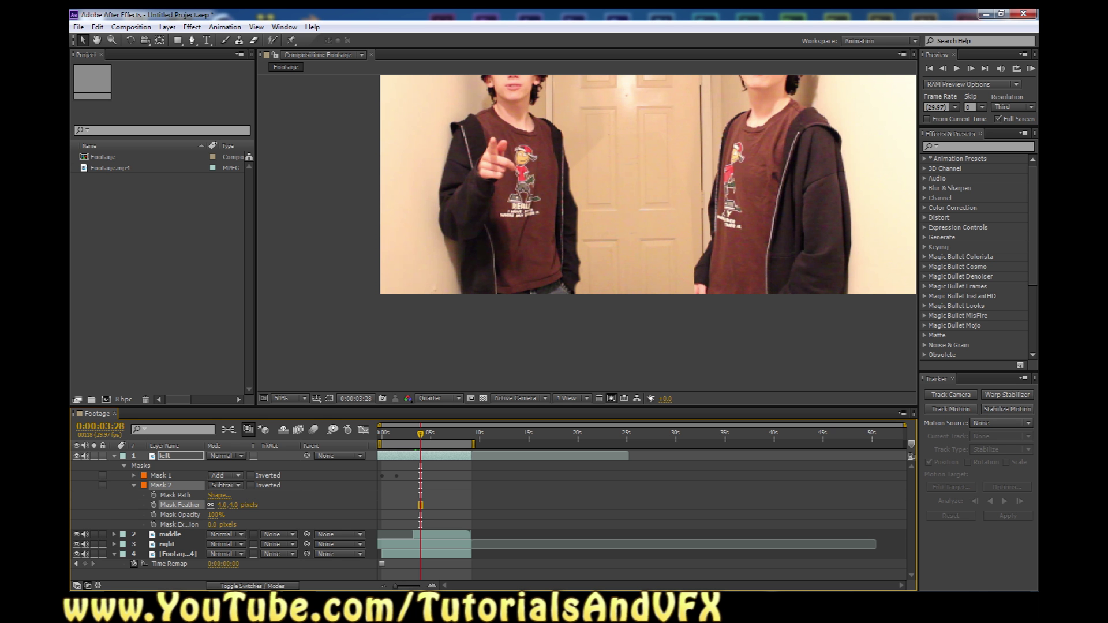
- Inspect the right layer's Mask 1 settings and show its mask outline in the composition view
click(177, 546)
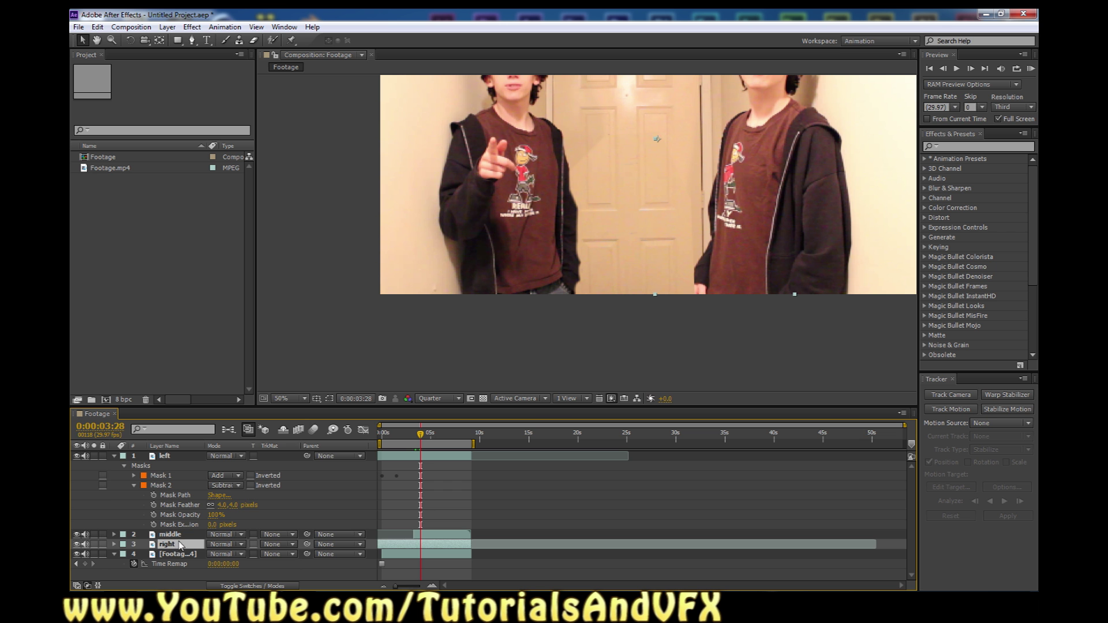
click(114, 544)
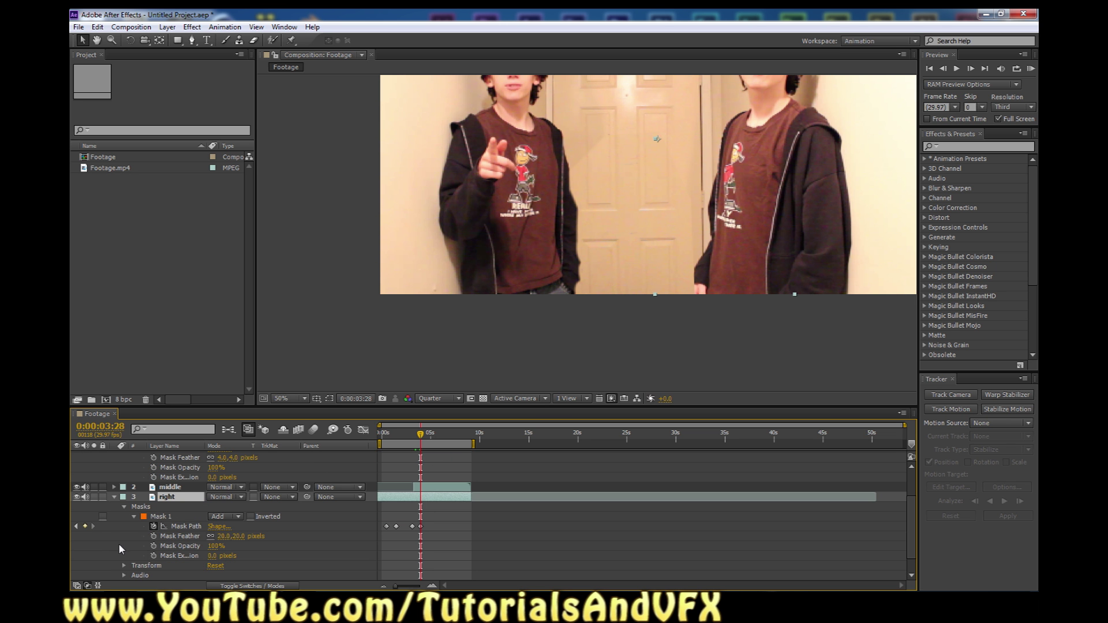
click(182, 517)
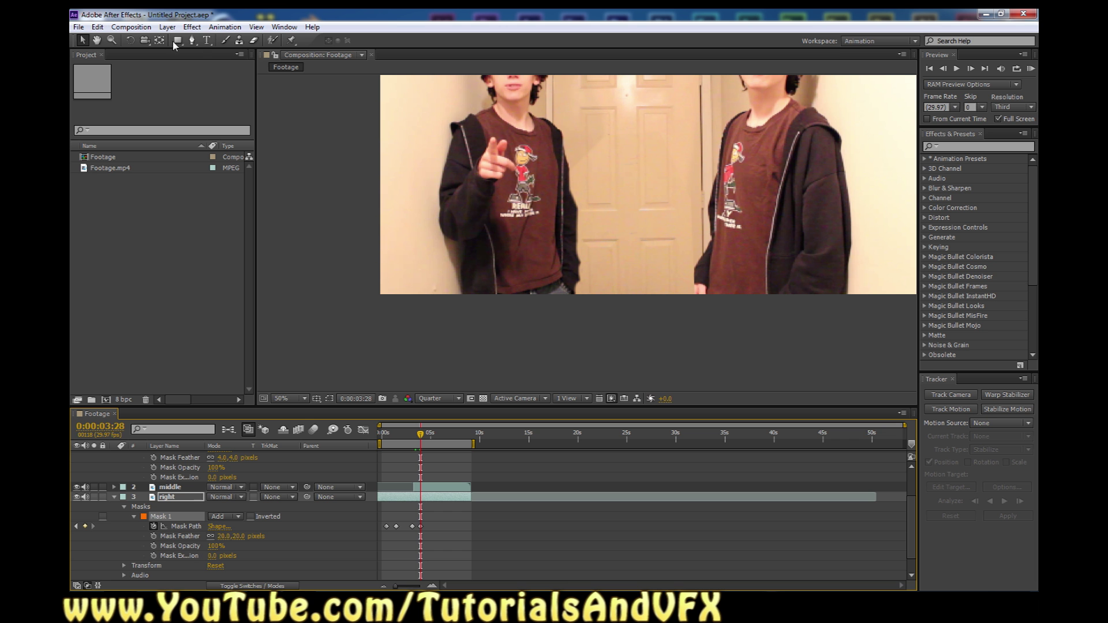
click(329, 398)
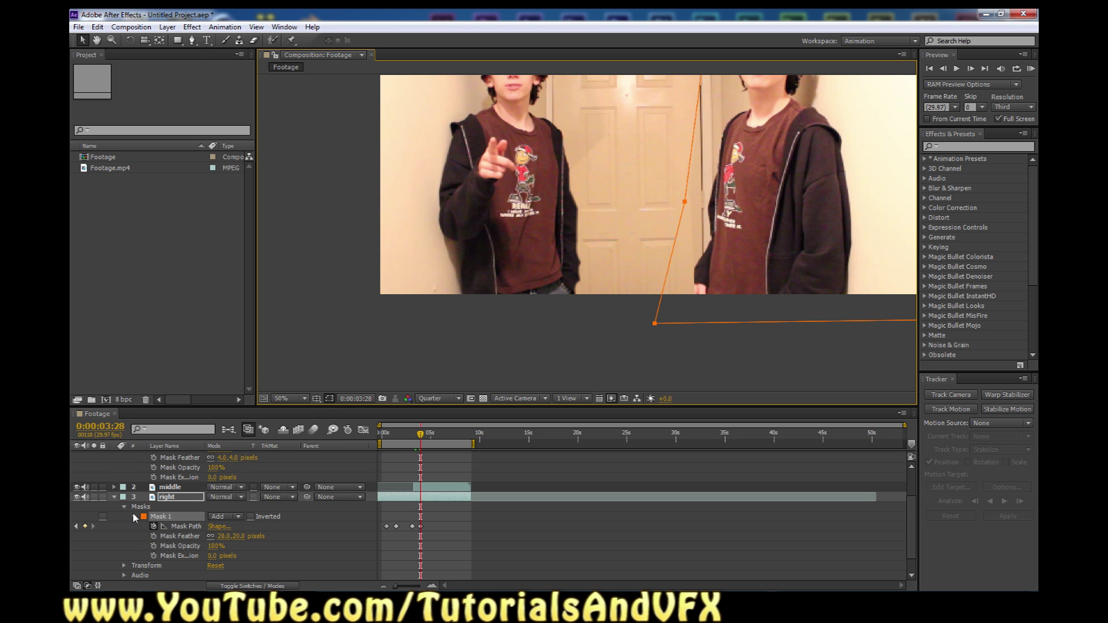
click(114, 498)
- Start Mask Path keyframing for Mask 1 on the middle layer at 0:00:03:28
click(169, 541)
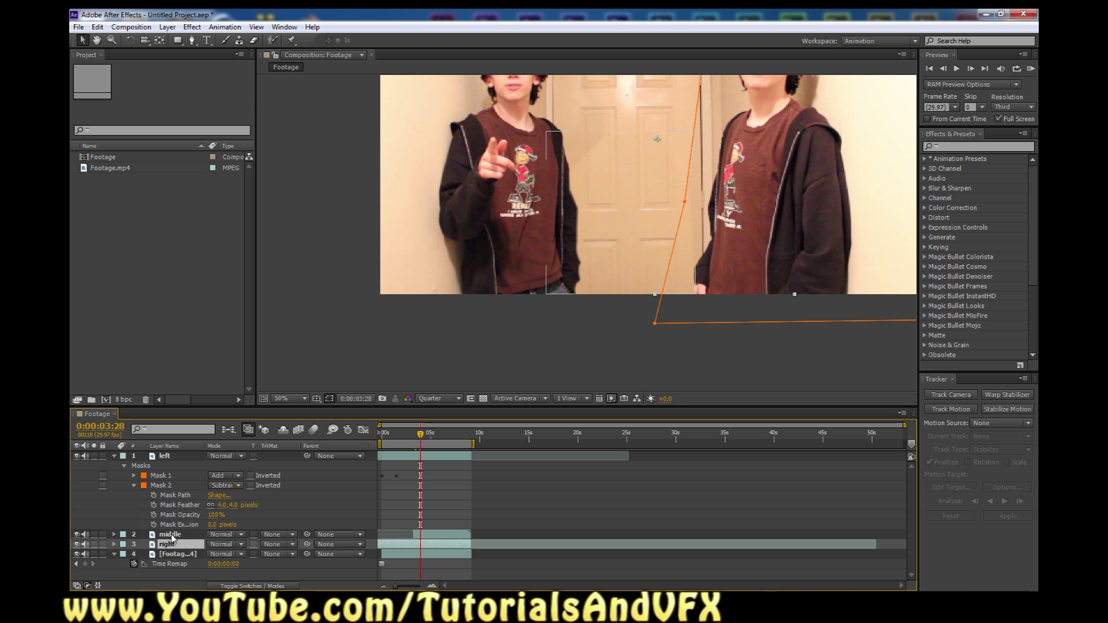
click(172, 535)
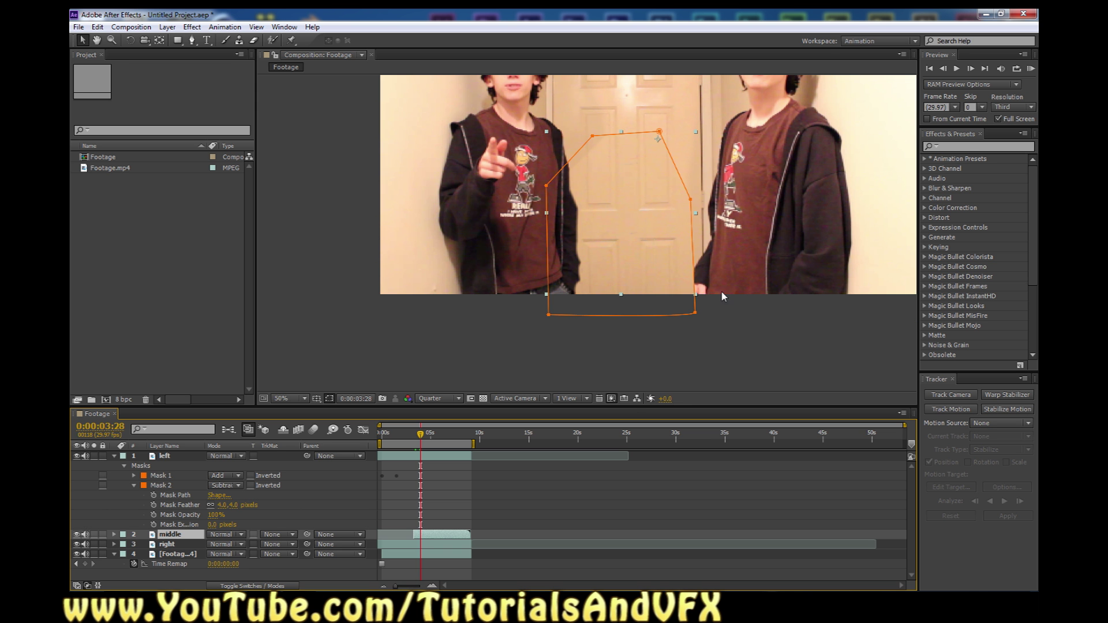
scroll(721, 295, up, 1)
scroll(723, 298, down, 1)
click(115, 535)
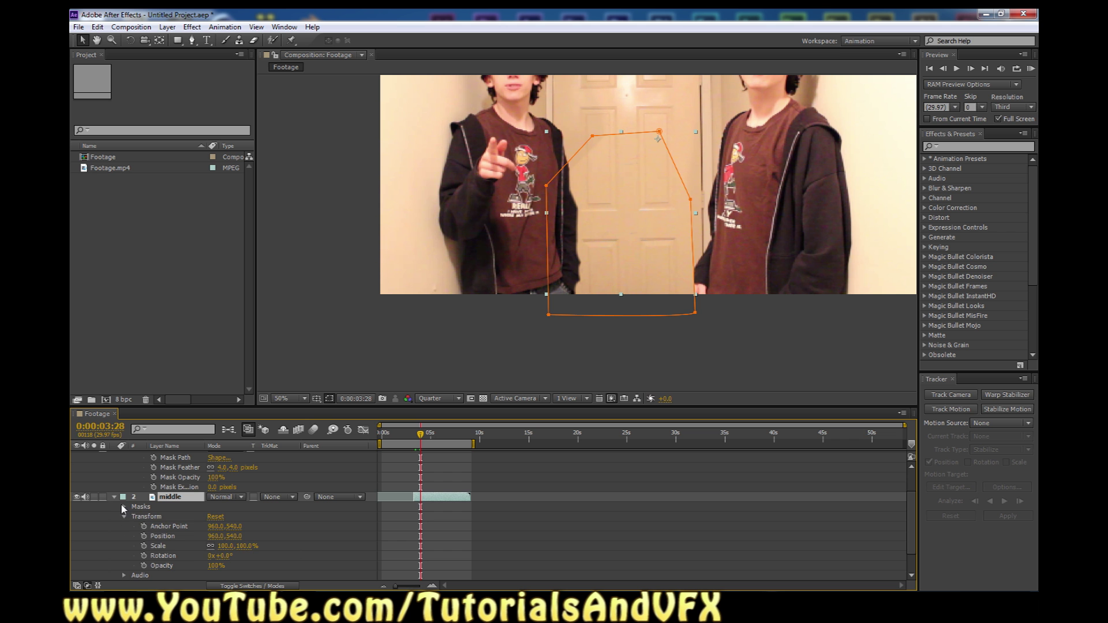
click(123, 508)
click(137, 517)
click(134, 517)
click(154, 526)
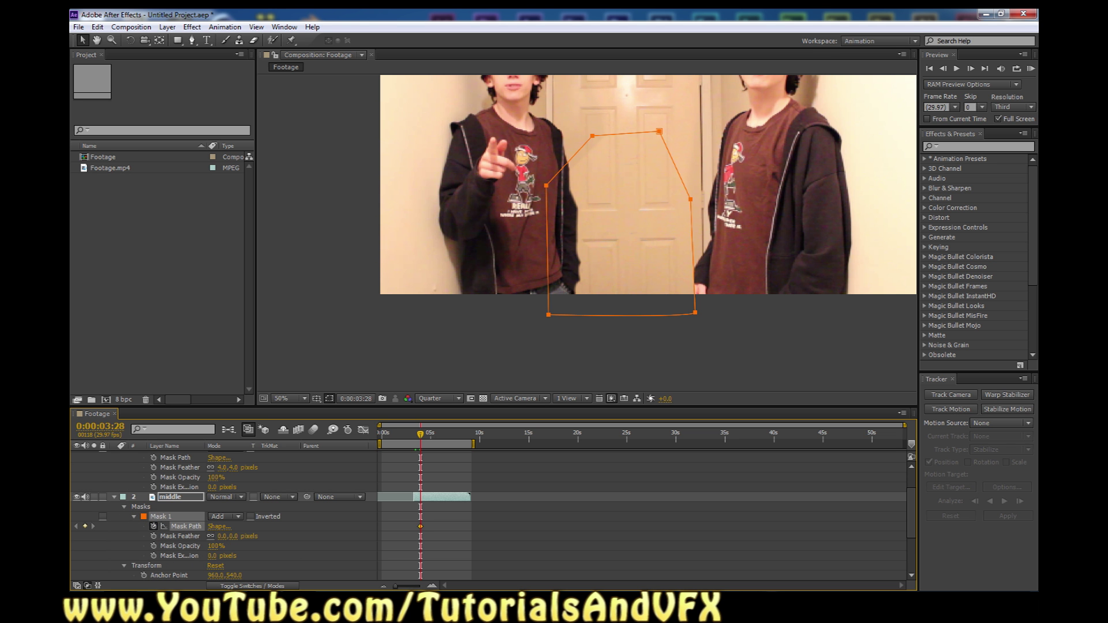
- Shift the middle layer's mask slightly left at 0:00:03:28 and nudge it a little further left at 0:00:05:04
drag(546, 185, 537, 187)
drag(422, 437, 431, 435)
key(Left)
key(Left)
key(Left)
key(Left)
key(Left)
key(Left)
key(Left)
key(Left)
key(Left)
key(Left)
key(Left)
key(Left)
key(Left)
key(Left)
key(Left)
key(Left)
key(Left)
key(Left)
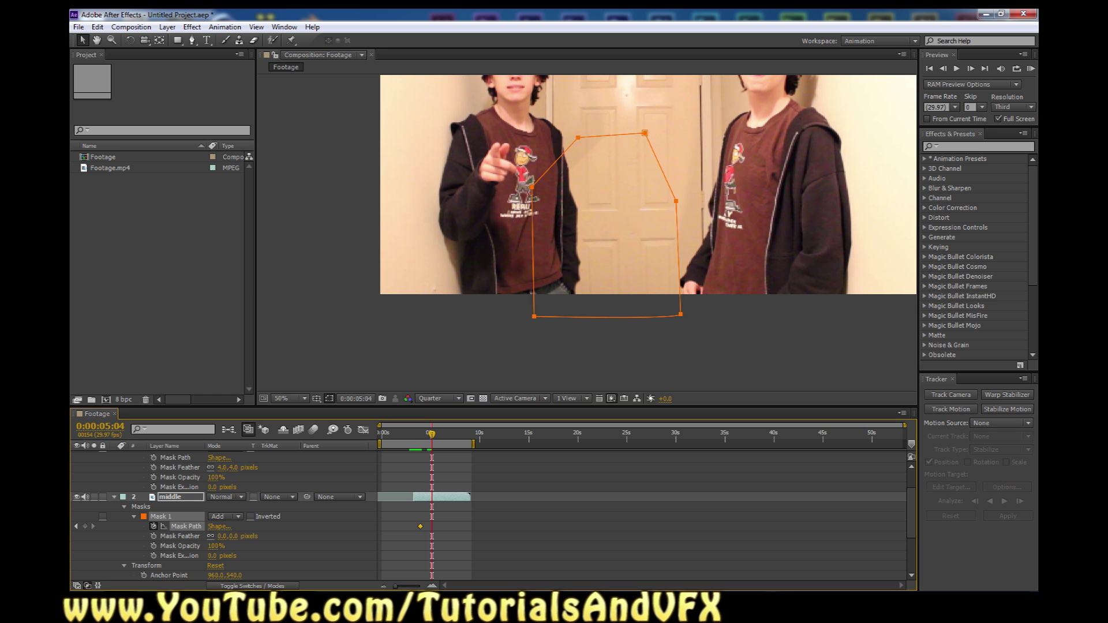
- Move the middle mask slightly right and down at 0:00:06:11, and nudge it right and up at 0:00:07:11
drag(431, 433, 445, 434)
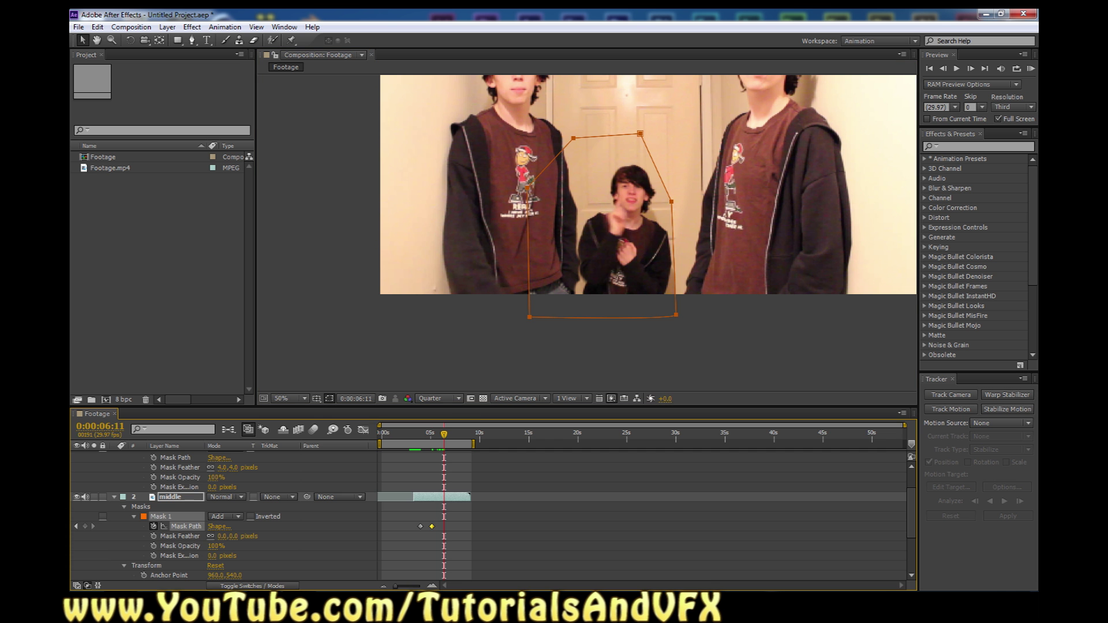
drag(529, 317, 532, 320)
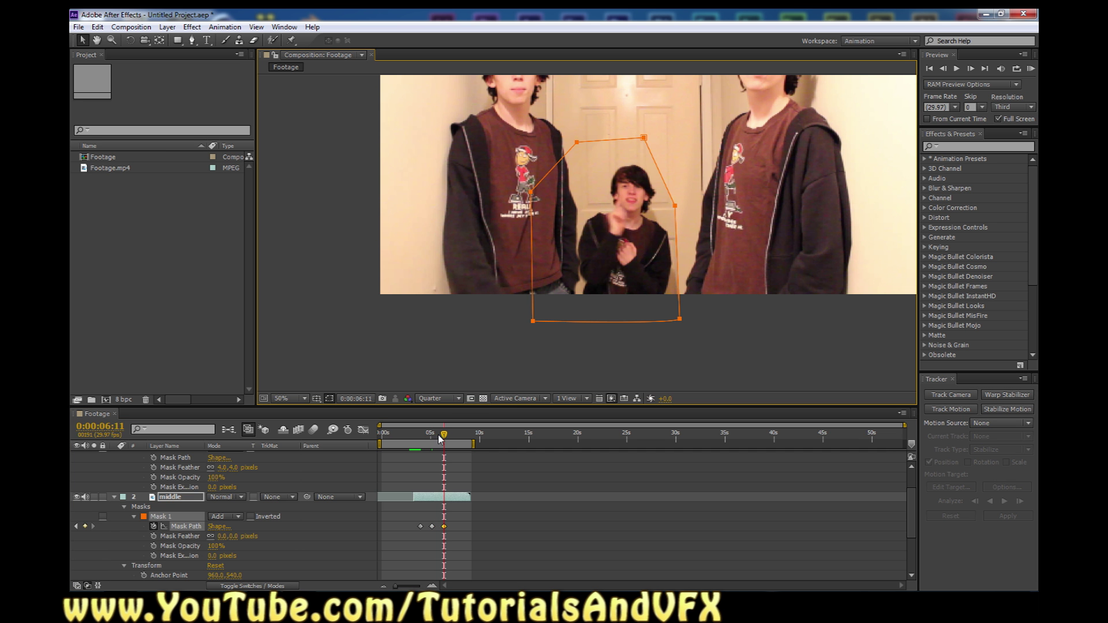
drag(438, 436, 454, 436)
key(Right)
key(Right)
key(Right)
key(Right)
key(Right)
key(Right)
key(Right)
key(Right)
key(Right)
key(Right)
key(Right)
key(Right)
key(Right)
key(Right)
key(Right)
key(Up)
key(Up)
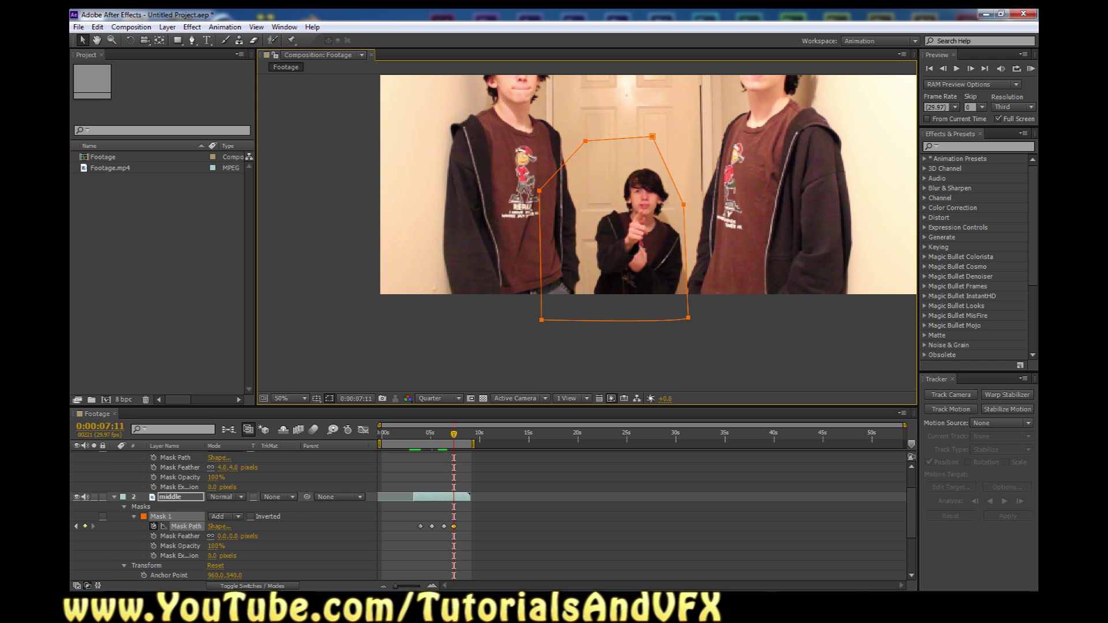
- At 0:00:07:11, raise the middle mask's lower-right corner beside the person's elbow and add a curved point pulling the lower edge below the frame
click(700, 310)
drag(688, 317, 686, 270)
click(192, 40)
click(665, 279)
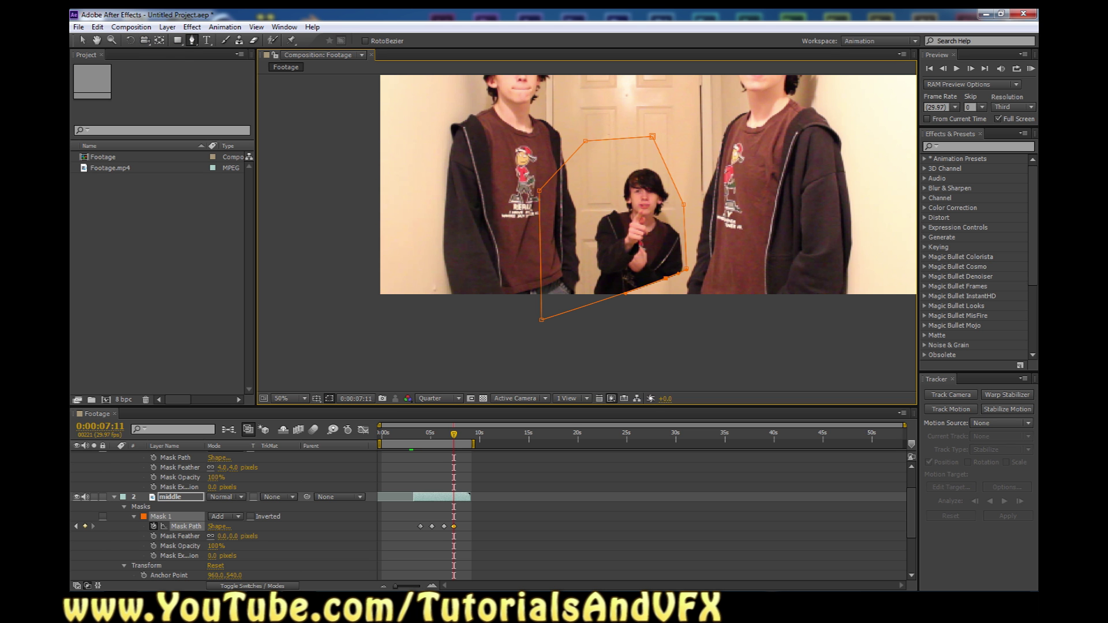
key(v)
drag(666, 278, 638, 332)
- Hide the mask outlines and set the middle layer's Mask 1 feather to 21 pixels
drag(454, 434, 469, 436)
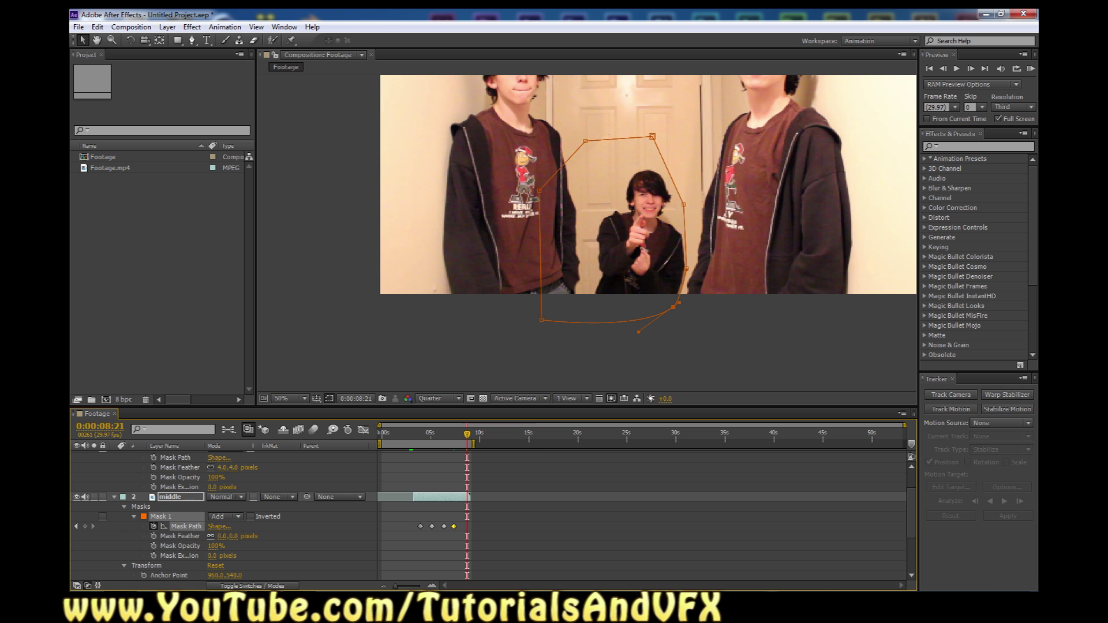
mouse_move(467, 437)
mouse_down()
mouse_move(429, 436)
mouse_move(449, 436)
mouse_up()
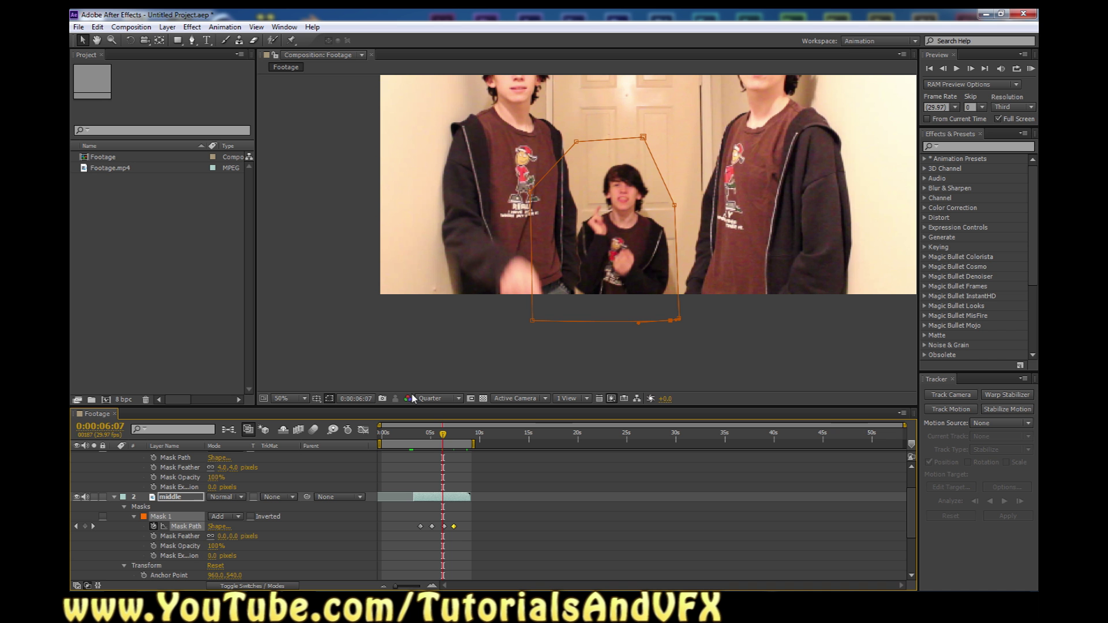
click(329, 398)
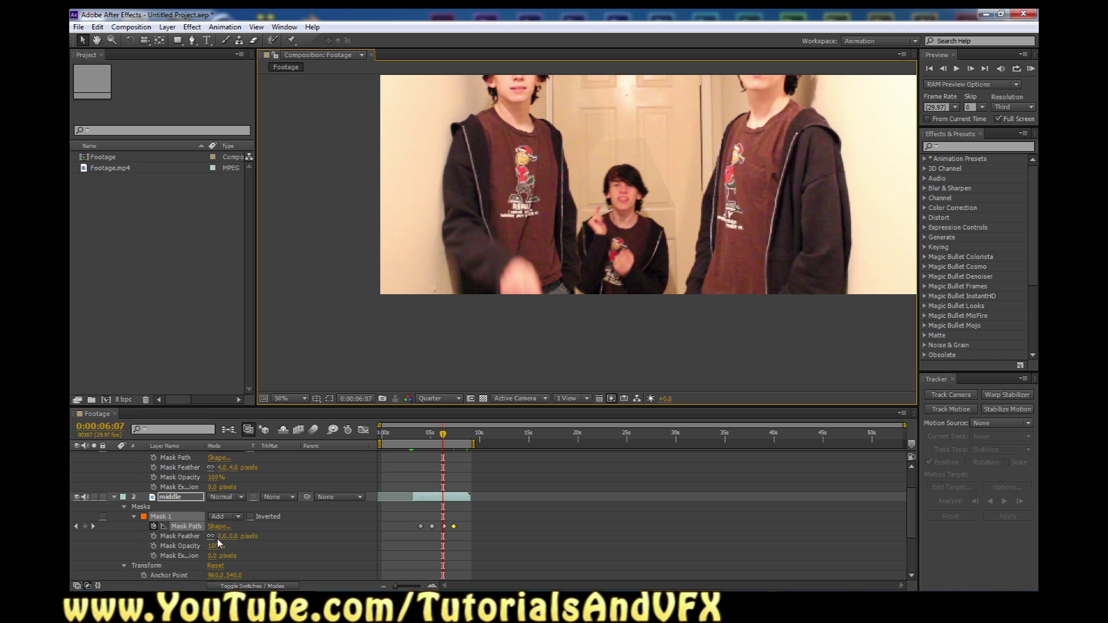
drag(222, 537, 235, 537)
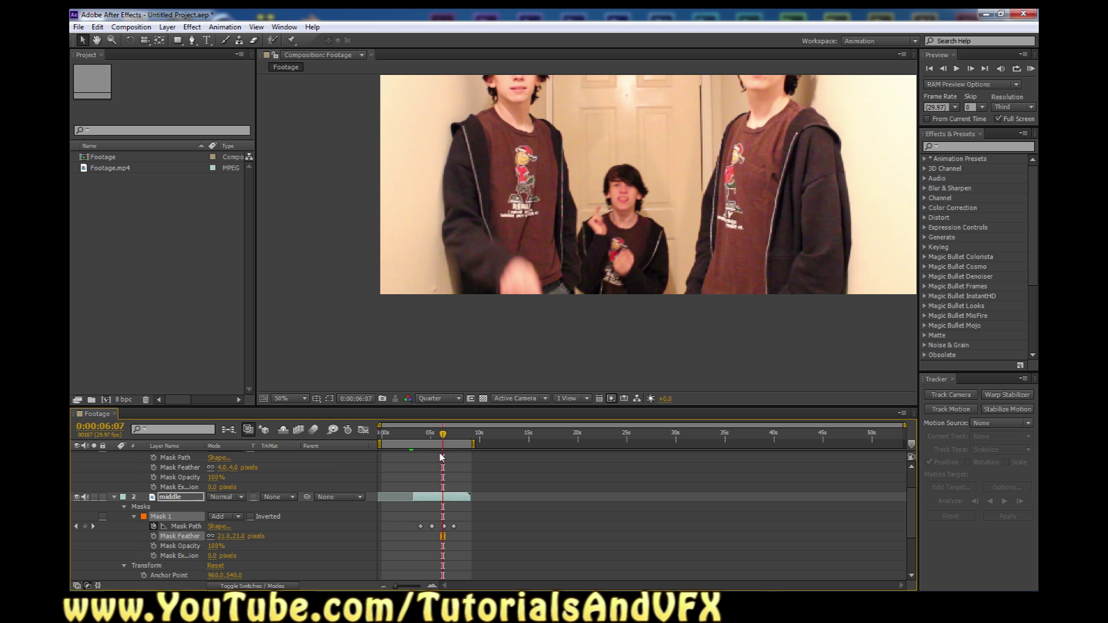
- Return to 0:00:00:00 and set the RAM preview resolution to Quarter
drag(440, 441, 381, 441)
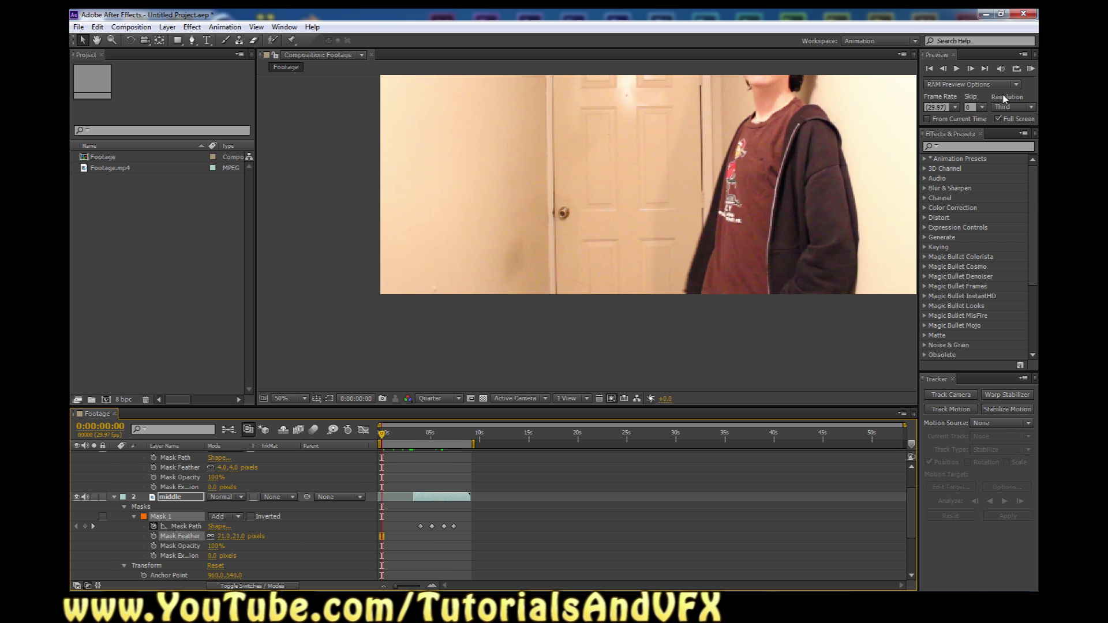
click(1013, 106)
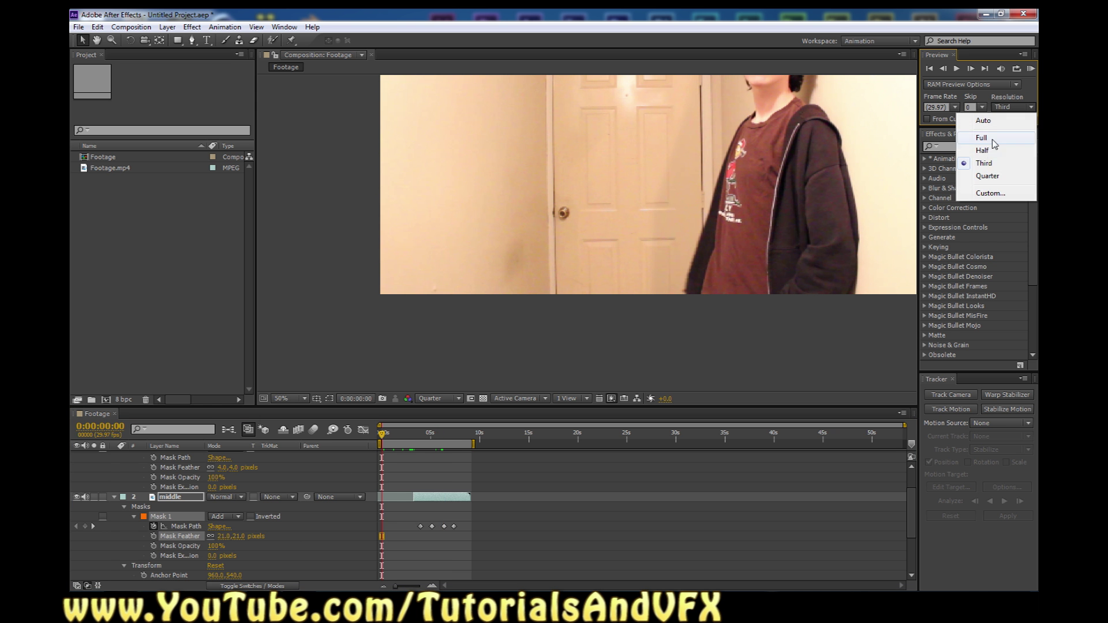
click(987, 176)
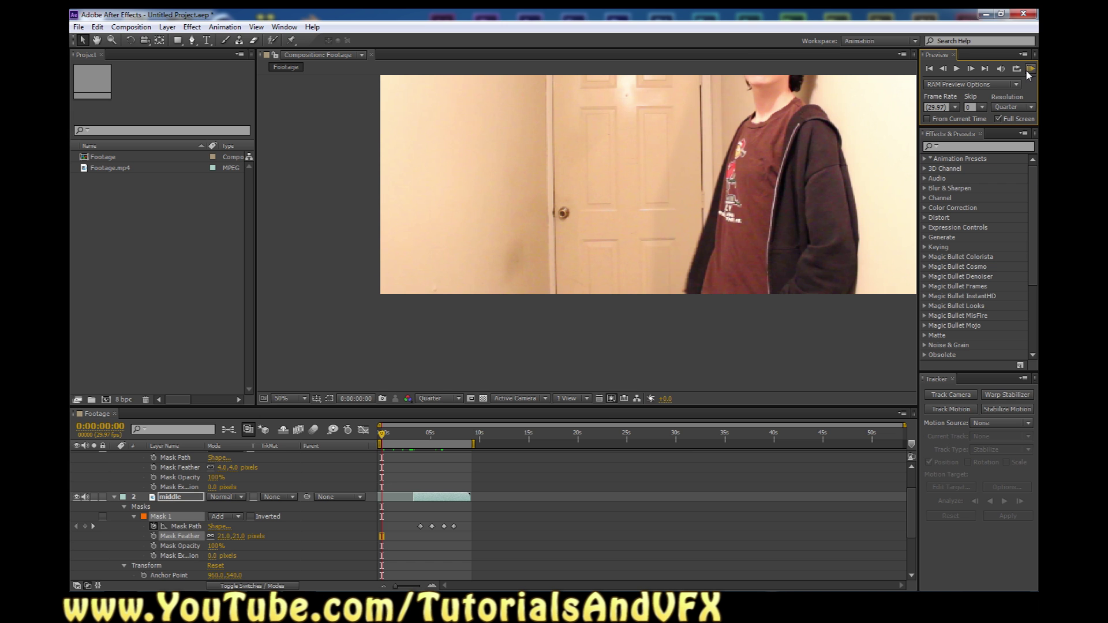